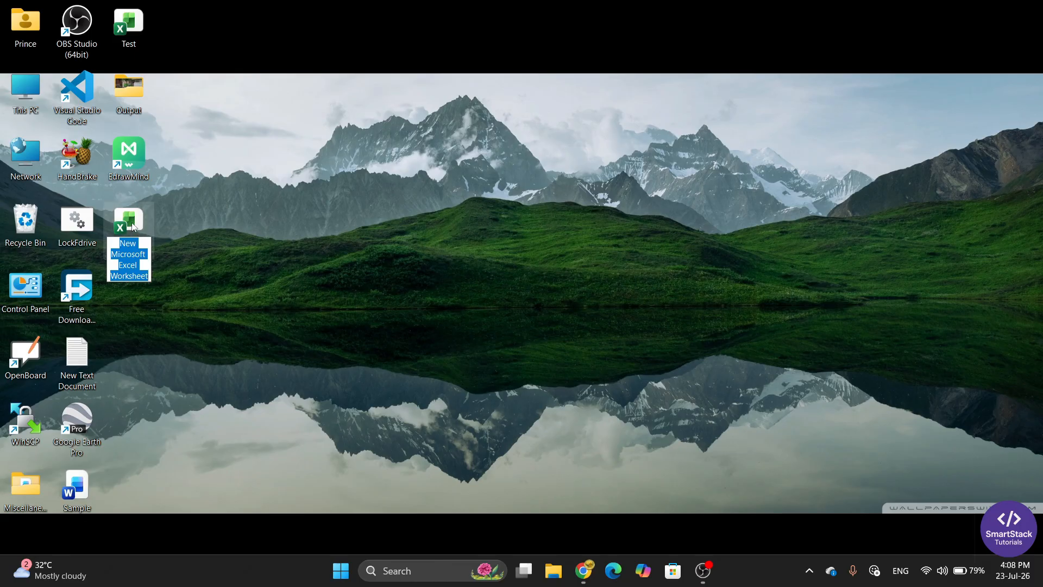
Rename the new Excel worksheet on the desktop to "Monthly Attendance Sheet" and open it in Excel
type("Mont")
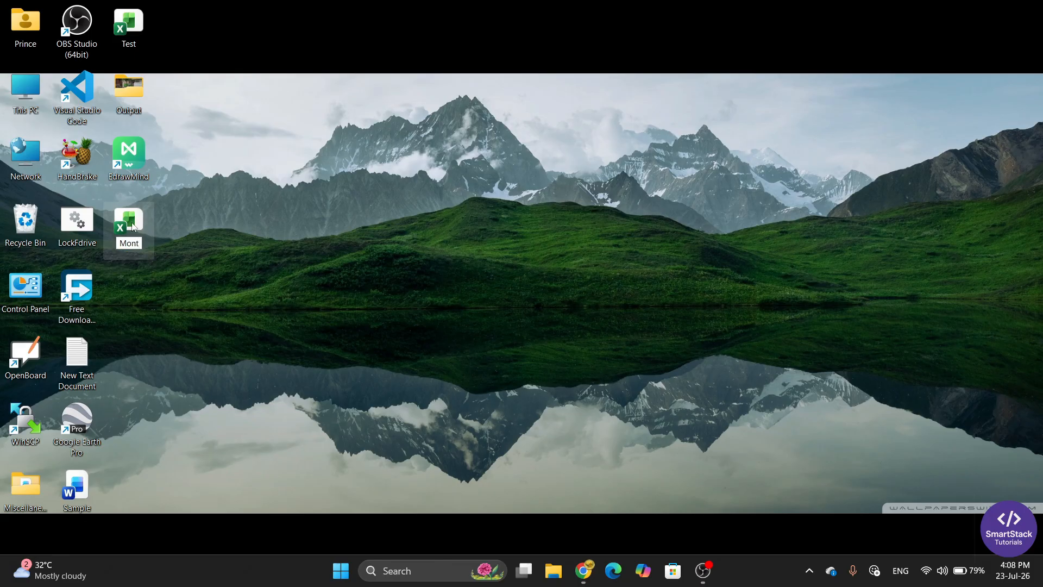
type("hly Attenda")
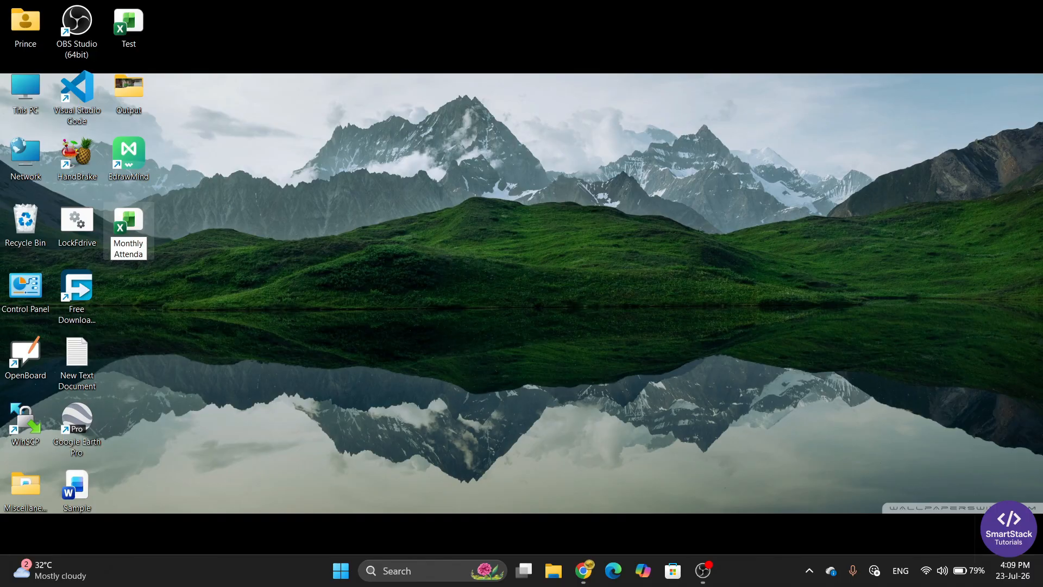
type("nce Sheet")
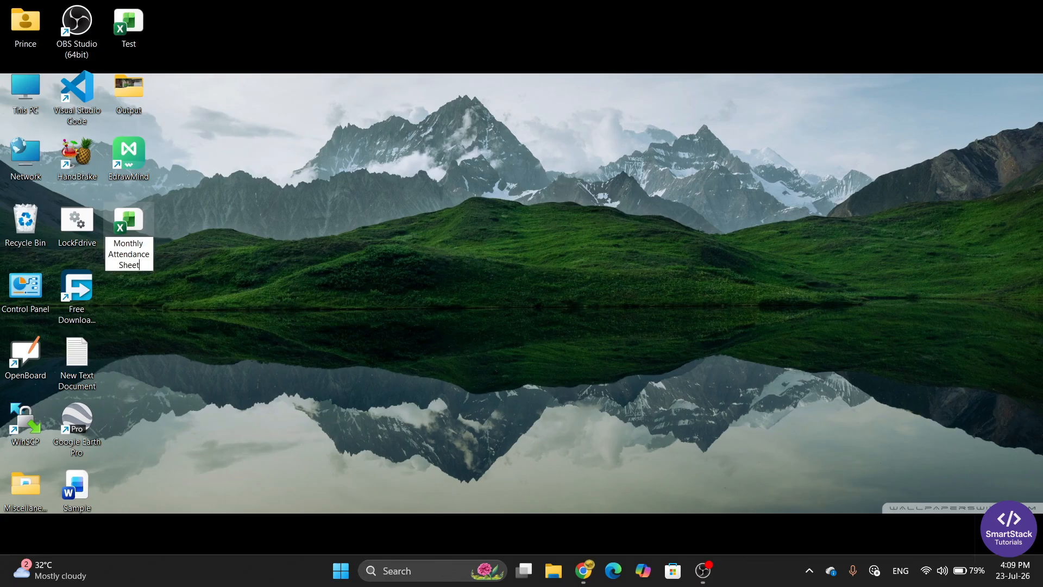
key("Return")
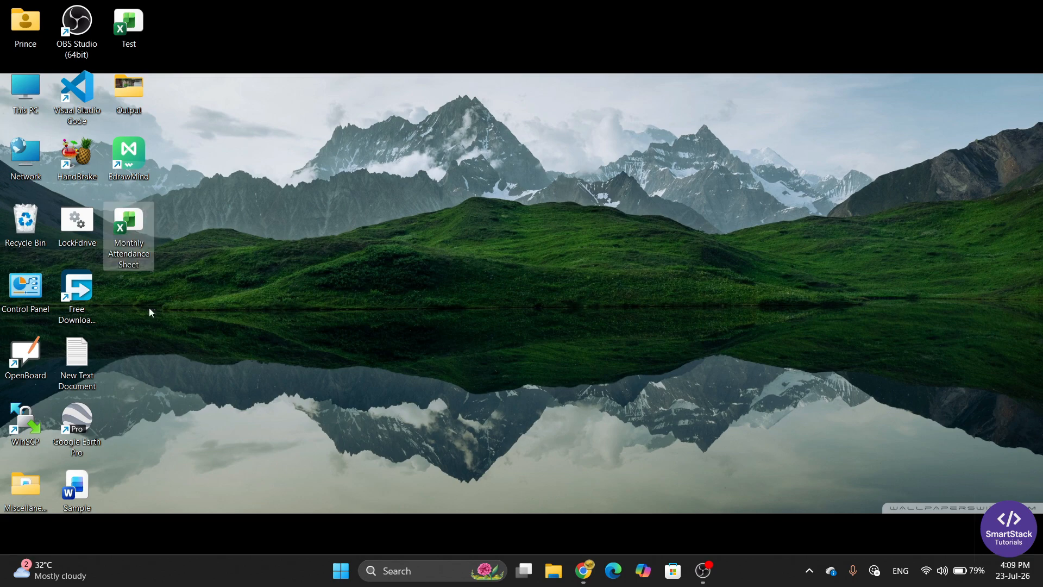
double_click(133, 223)
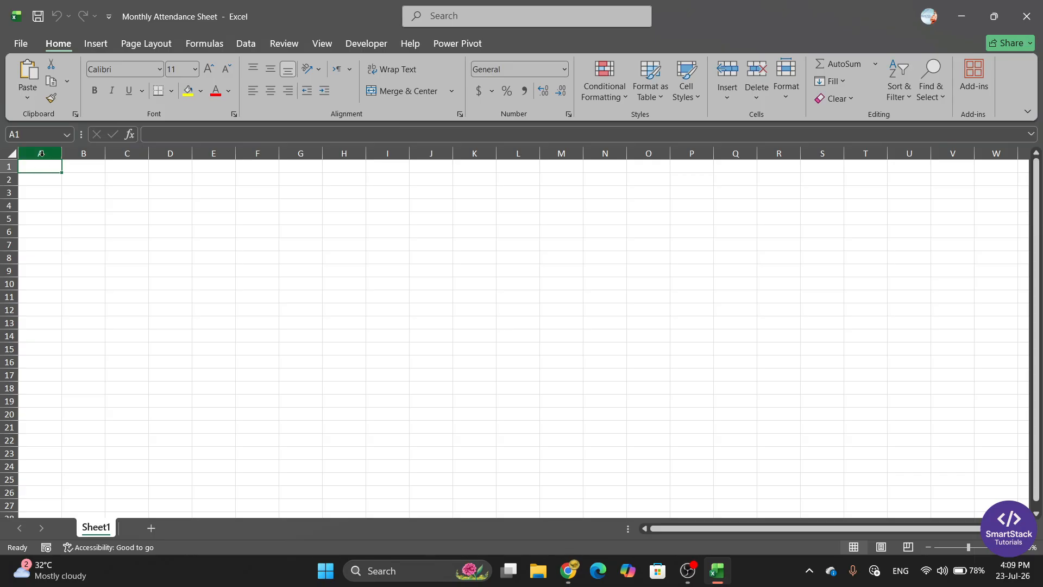
left_click(41, 154)
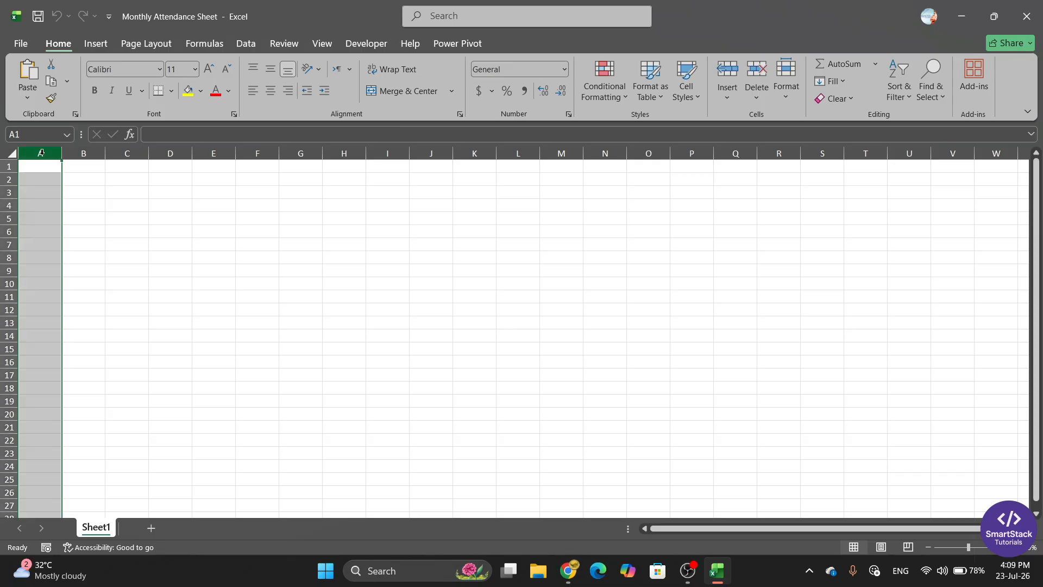
left_click_drag(41, 154, 343, 158)
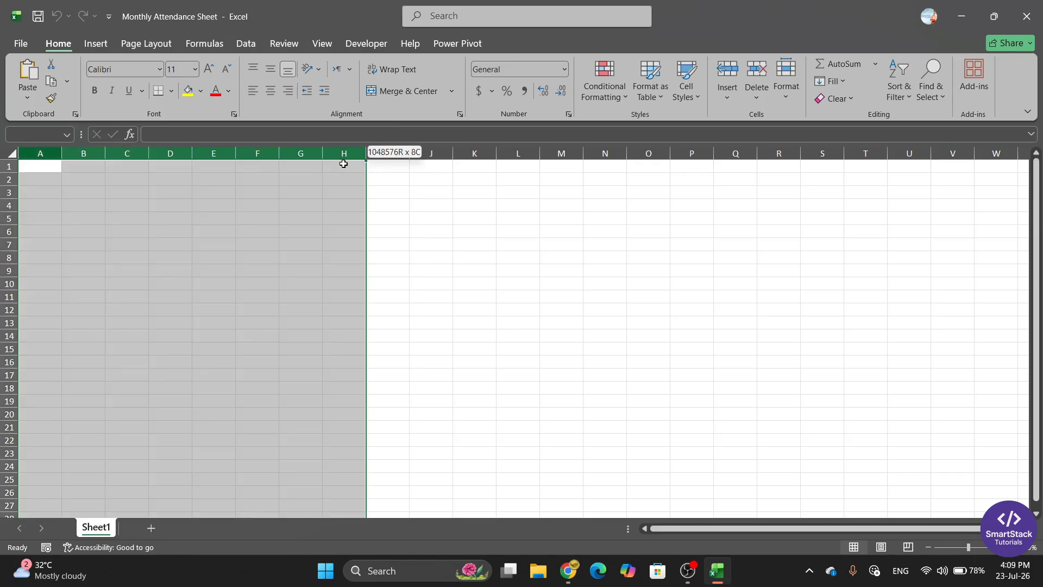
left_click(242, 204)
left_click_drag(8, 167, 8, 300)
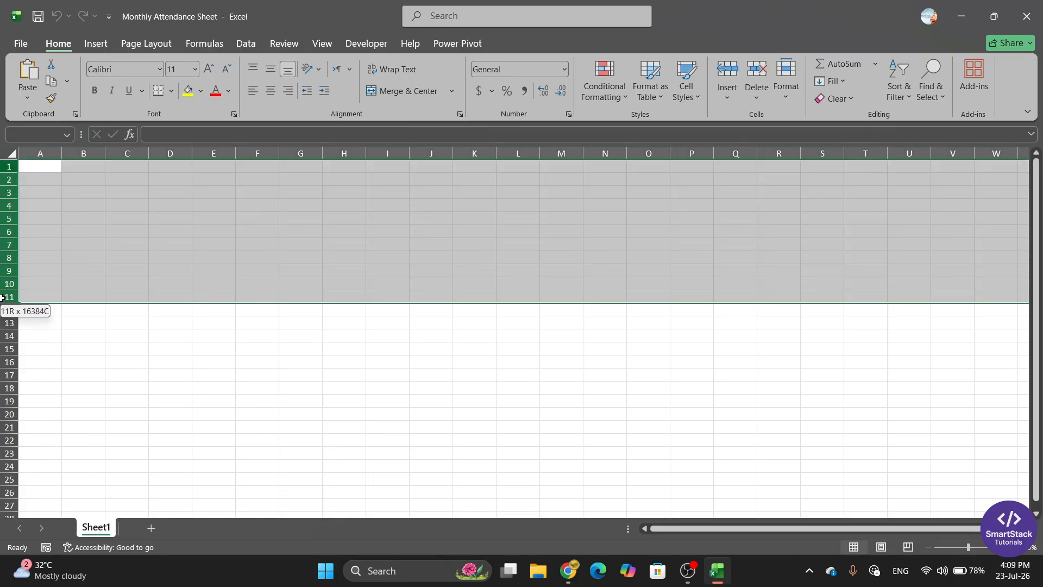
left_click(133, 187)
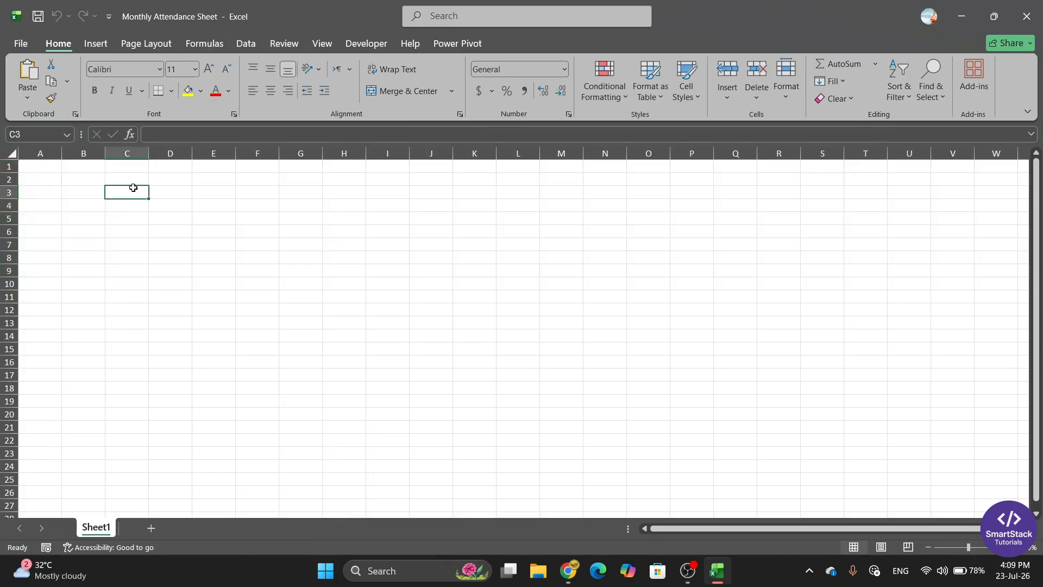
Enter the headers "Roll No.", "Name" and "Class" in cells A1, B1 and C1
left_click(44, 165)
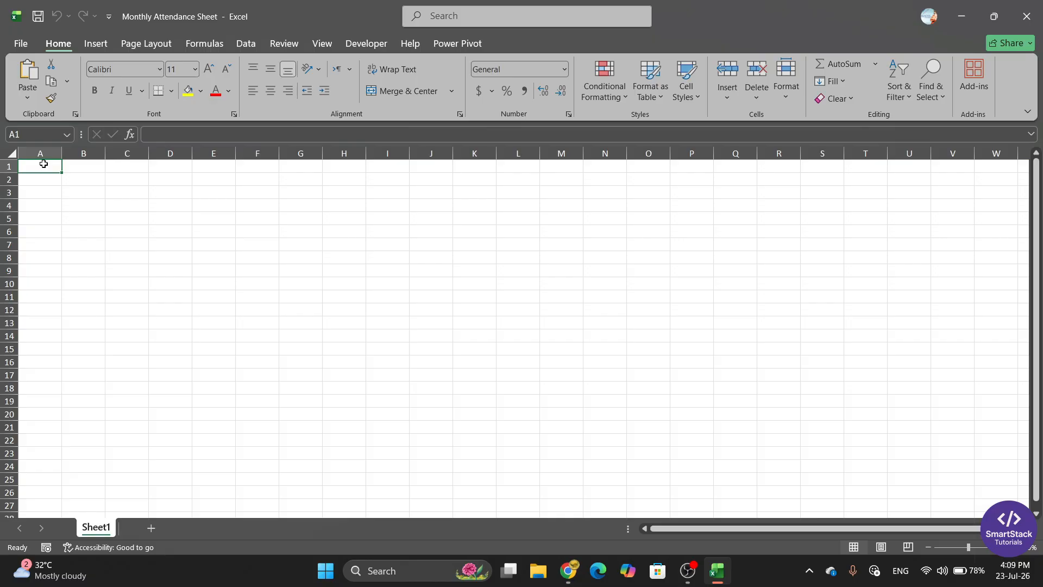
type("Roll No.")
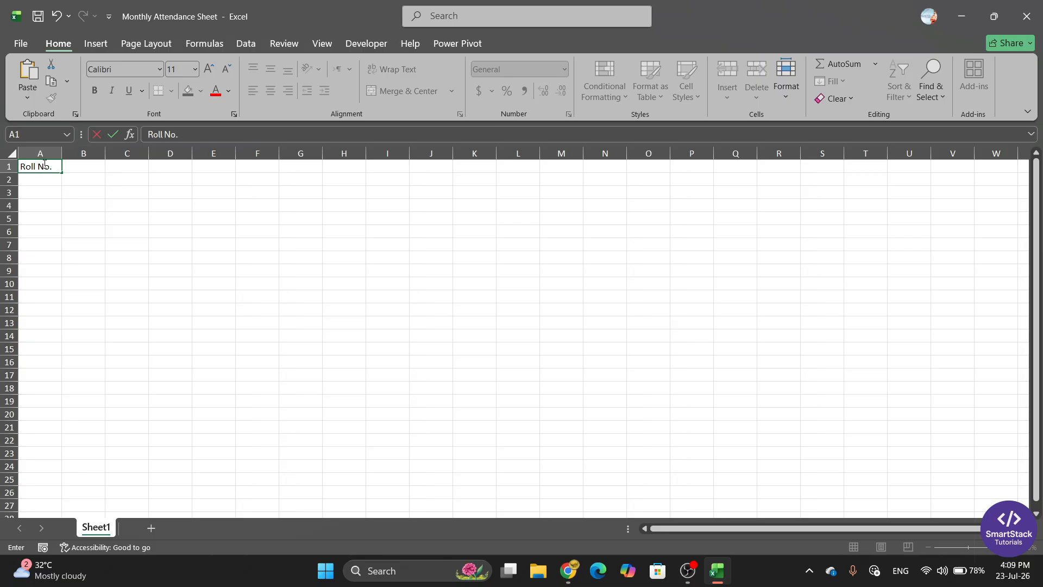
left_click(82, 169)
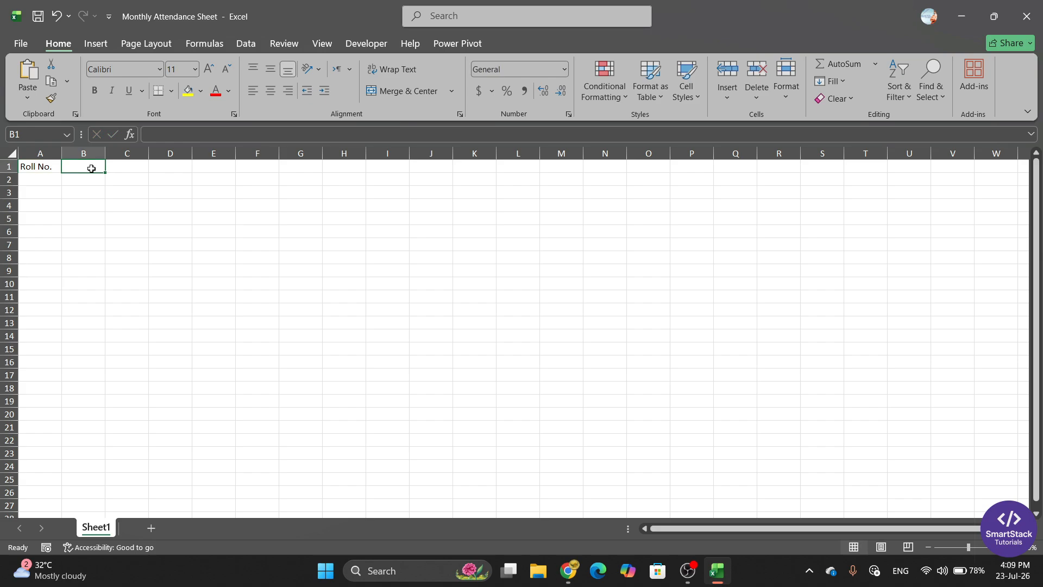
type("Name")
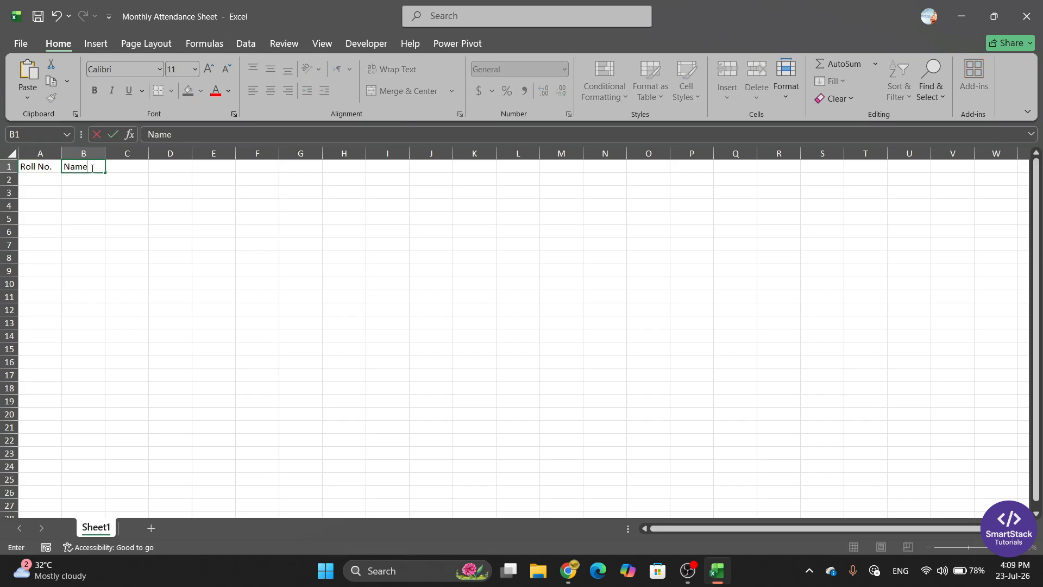
key("Tab")
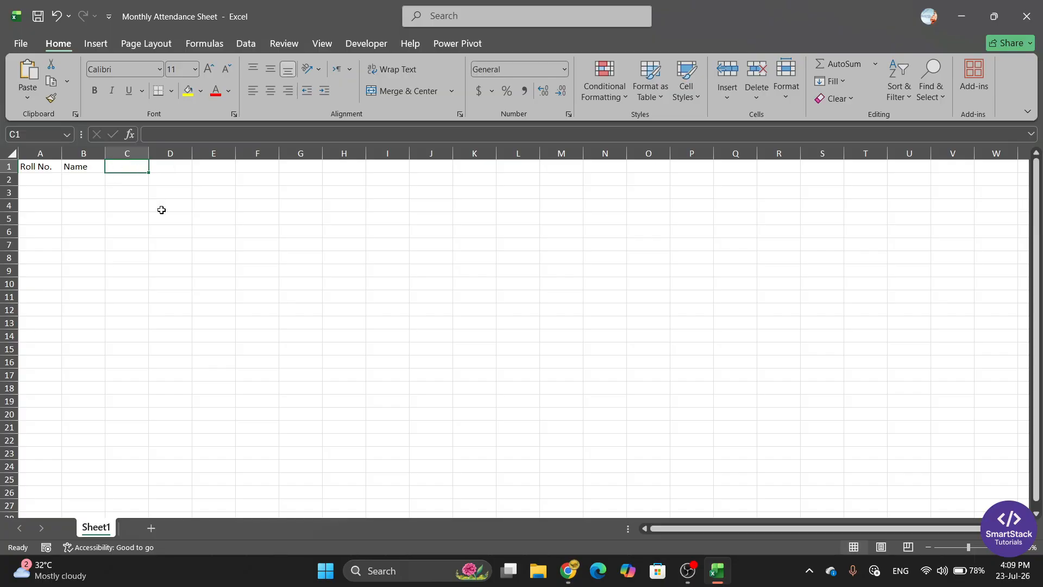
type("Class")
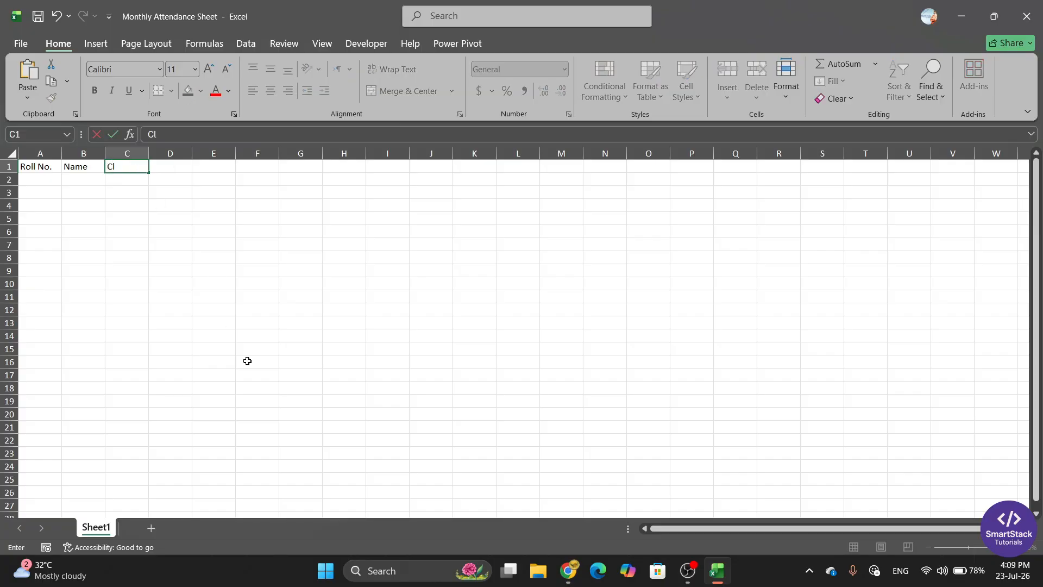
left_click(184, 299)
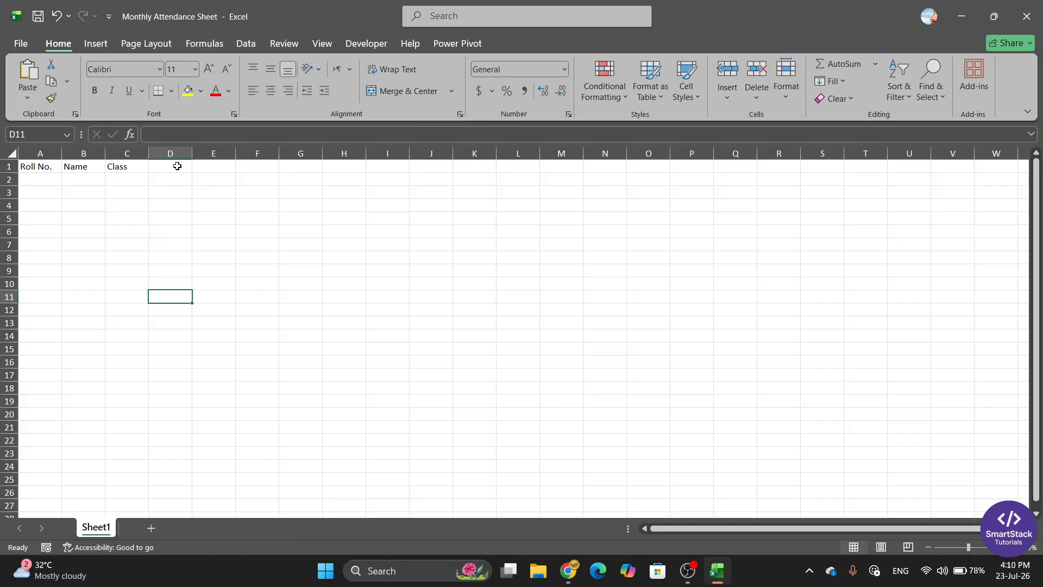
left_click(166, 168)
left_click_drag(166, 167, 722, 158)
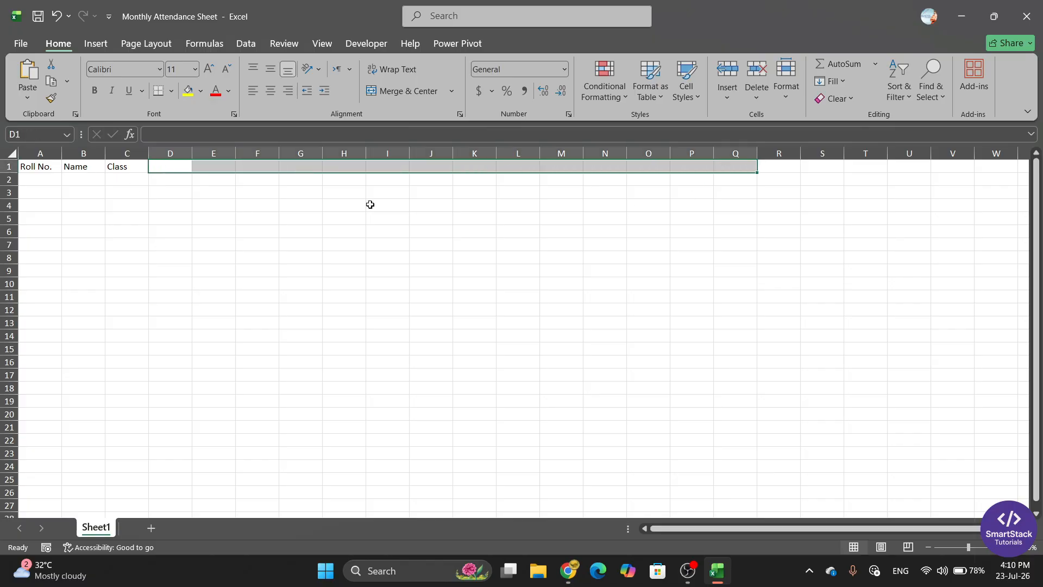
left_click(181, 178)
left_click(183, 167)
left_click_drag(175, 166, 961, 166)
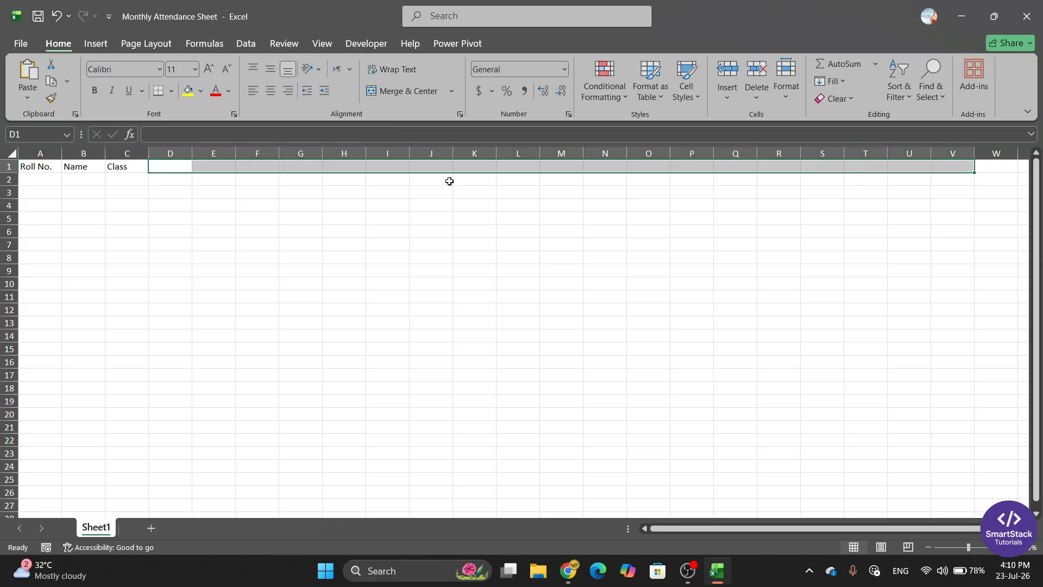
Fill row 2 with the day numbers 1 to 31, starting with 1 and 2 in D2 and E2 and extending to AH2
left_click(170, 180)
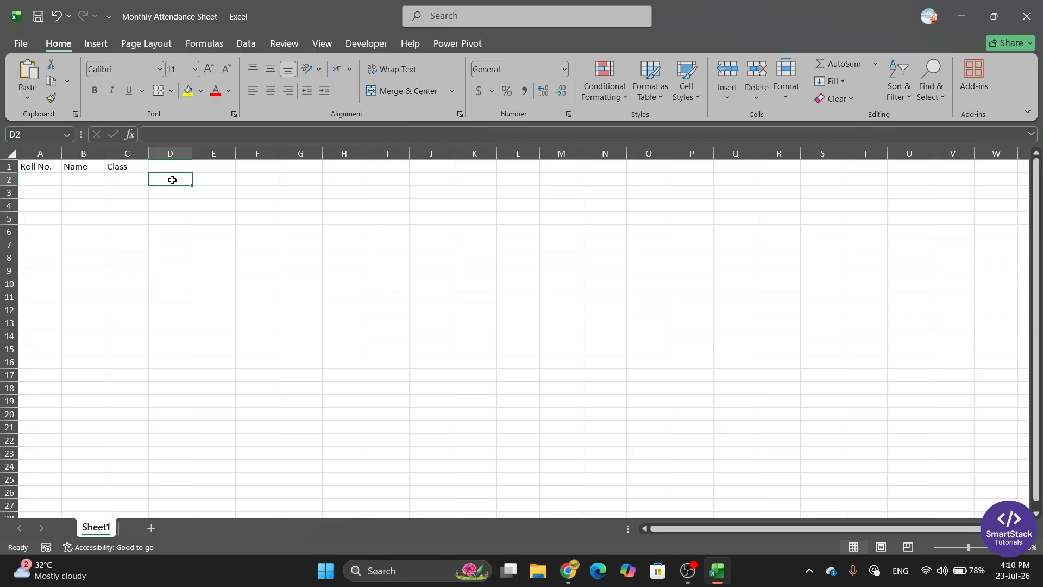
type("1")
key("Tab")
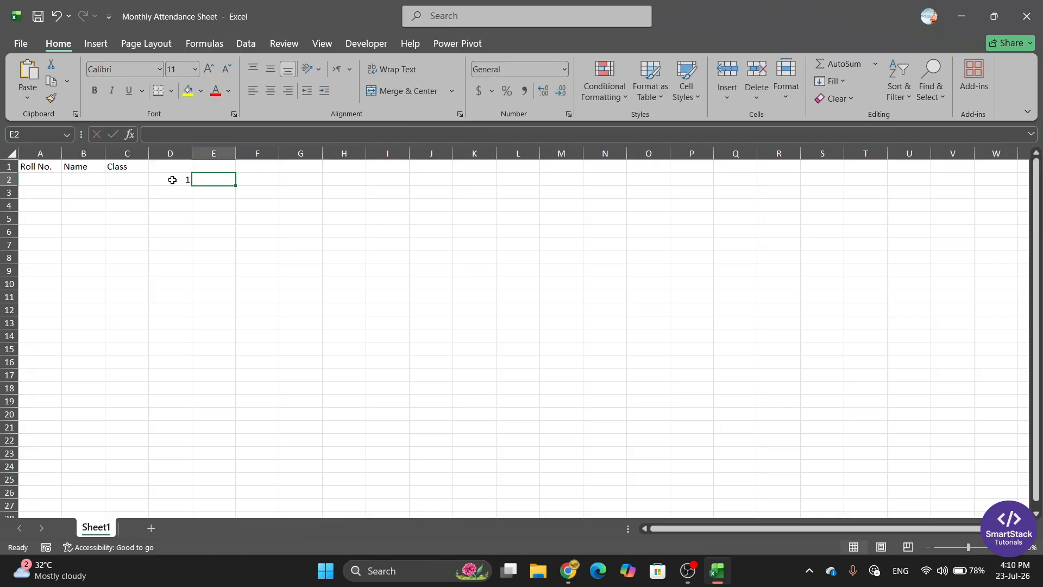
type("2")
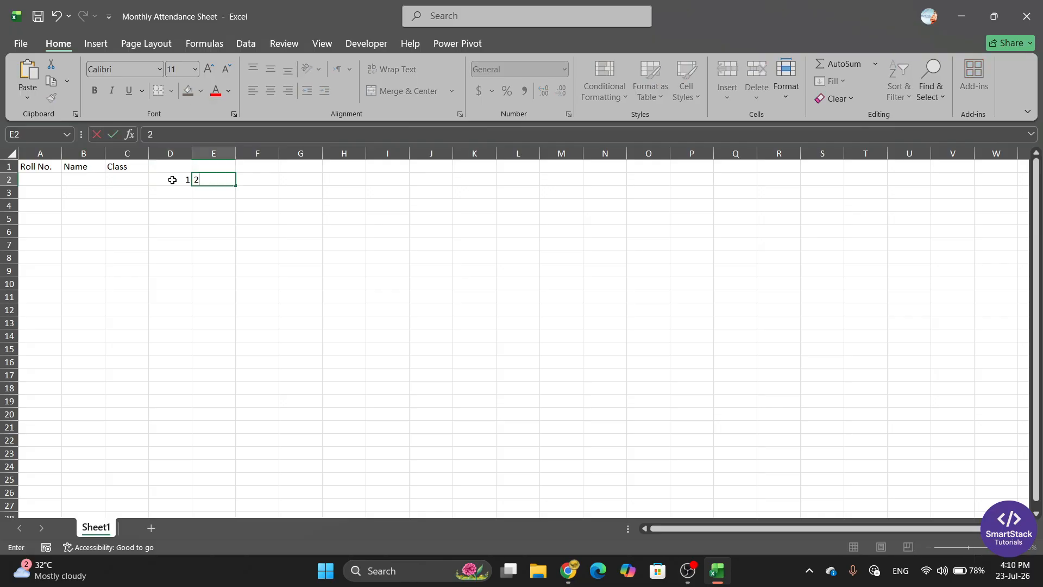
left_click(206, 192)
left_click_drag(173, 179, 215, 182)
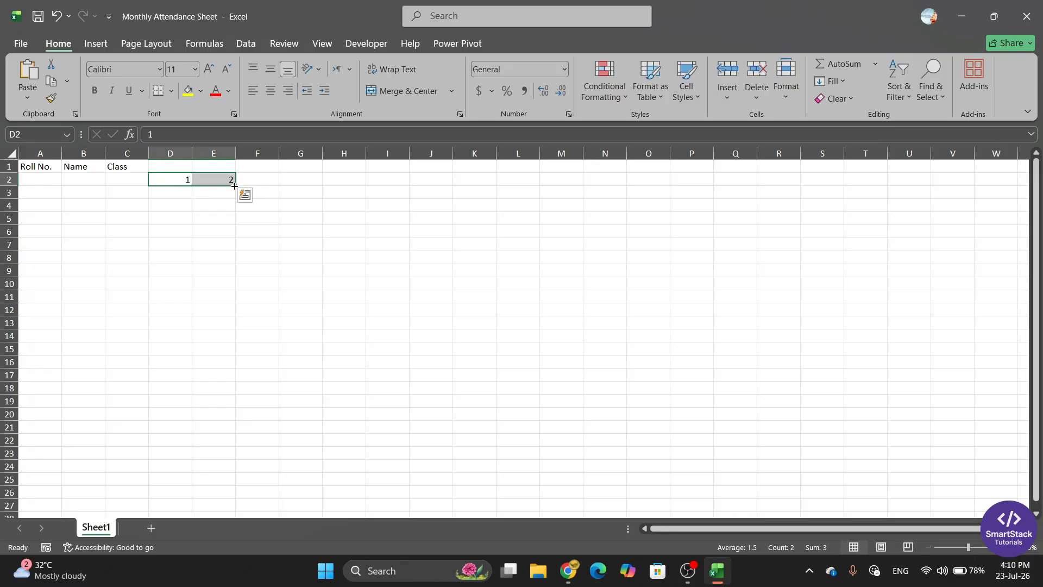
left_click_drag(234, 185, 906, 187)
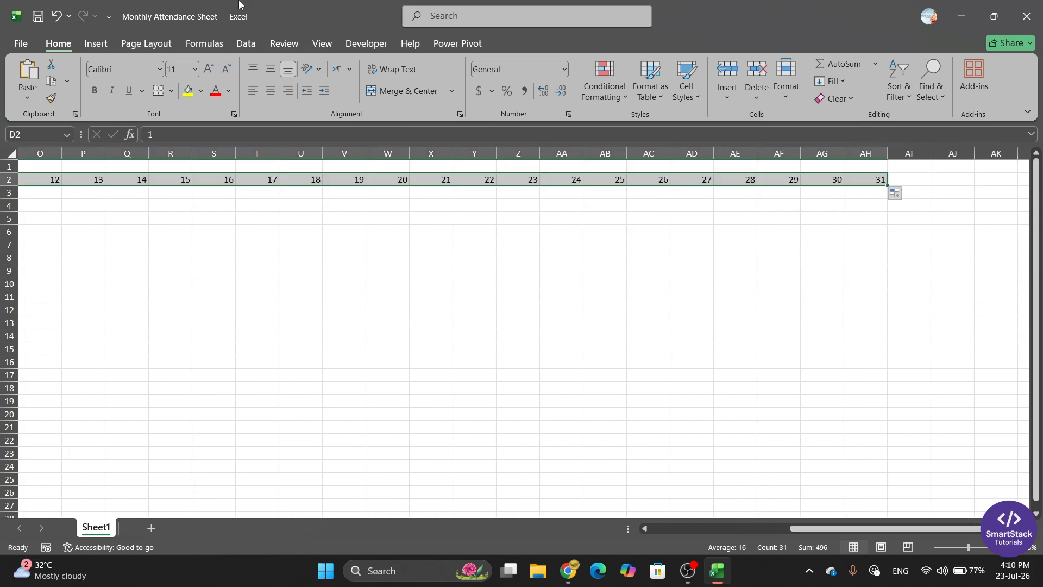
Merge and center cells D1 through AH1 above the day numbers
left_click(867, 179)
left_click(866, 167)
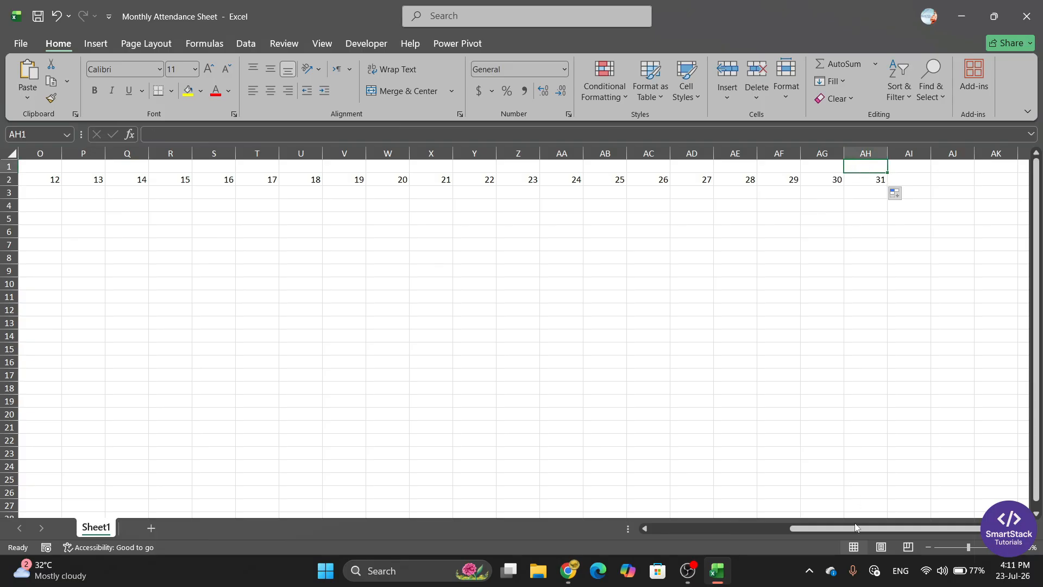
left_click_drag(856, 529, 700, 532)
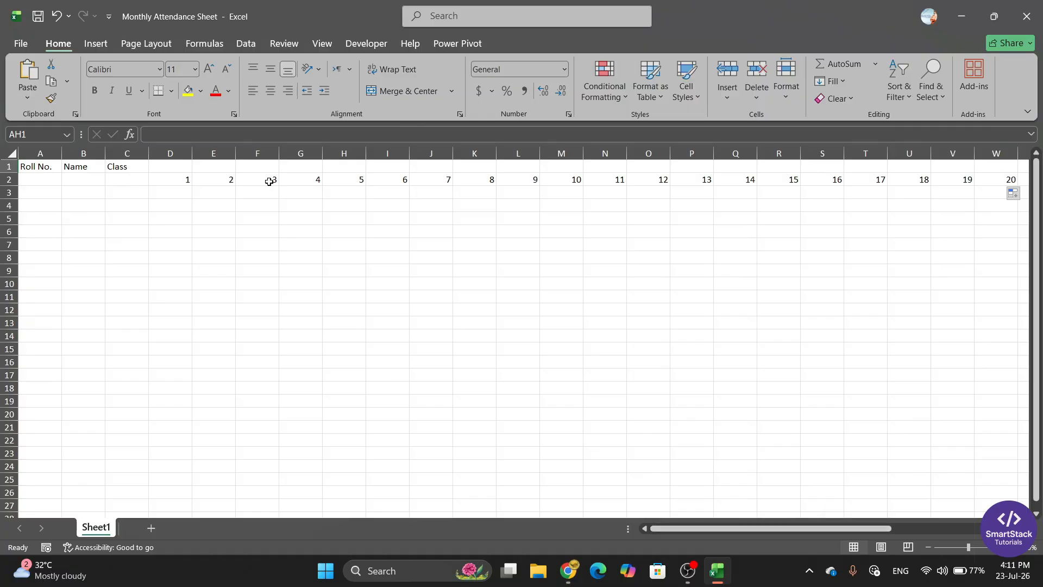
left_click(172, 168, "shift")
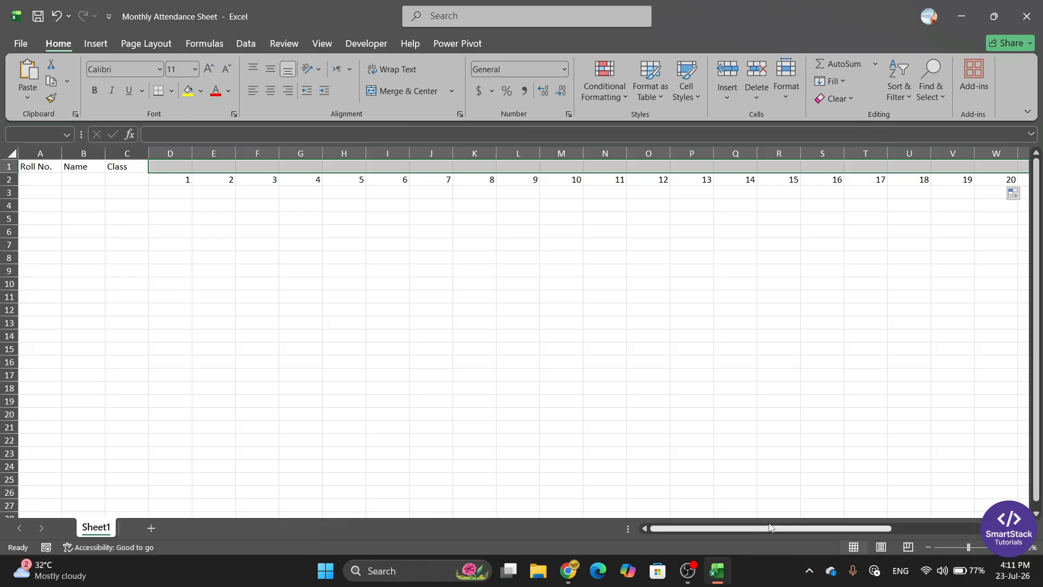
left_click_drag(763, 530, 603, 501)
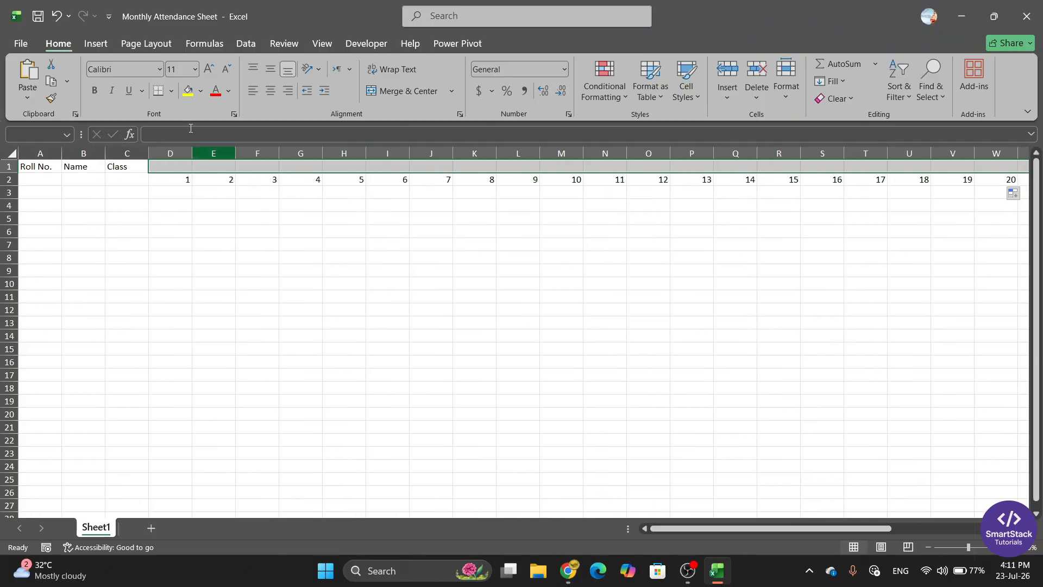
left_click(403, 92)
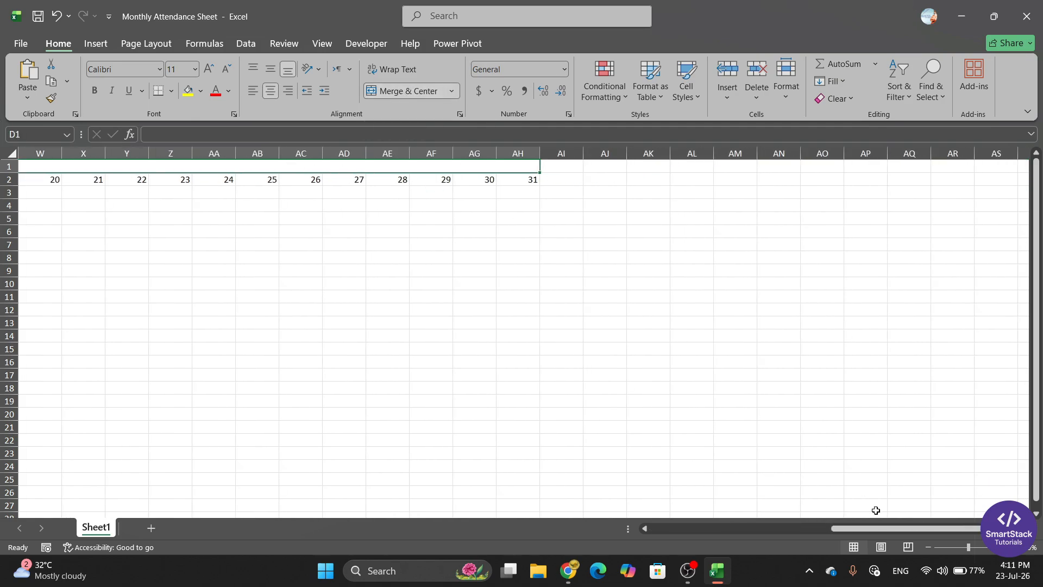
Enter the heading "Days of the Month" in the merged cell above the day numbers
left_click_drag(874, 531, 711, 530)
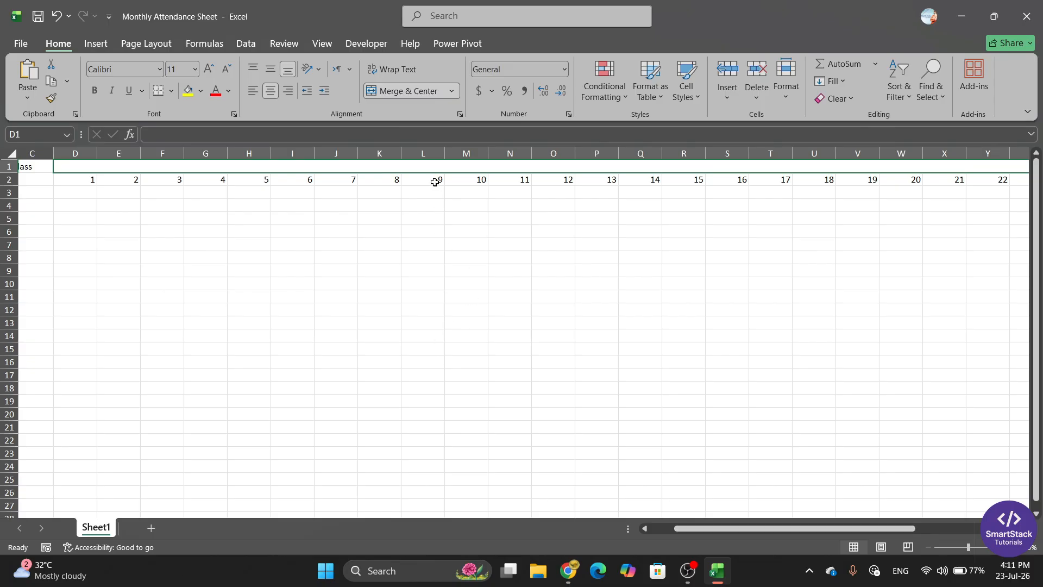
double_click(433, 166)
type("Days of")
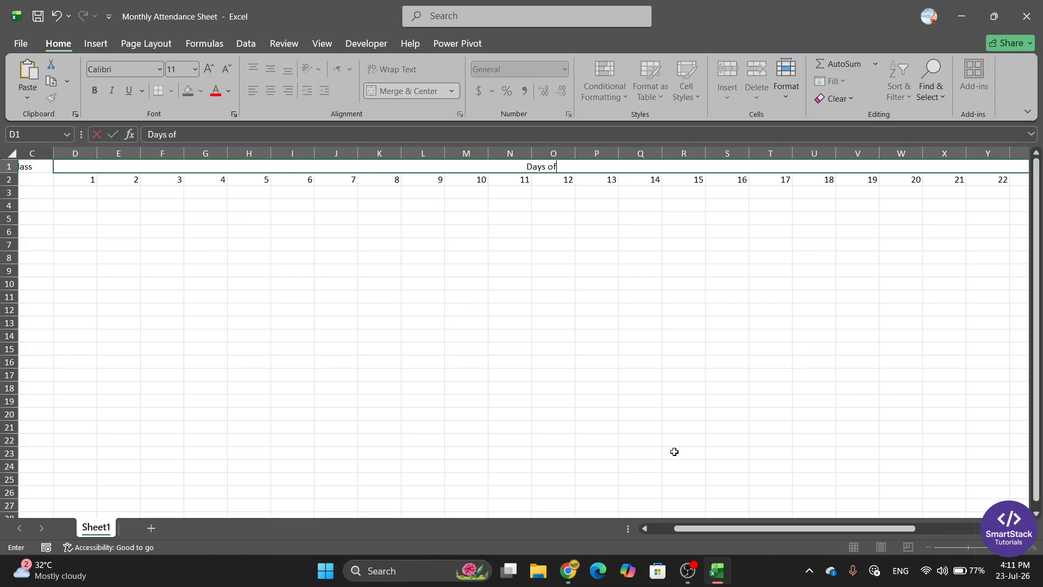
type(" the Month")
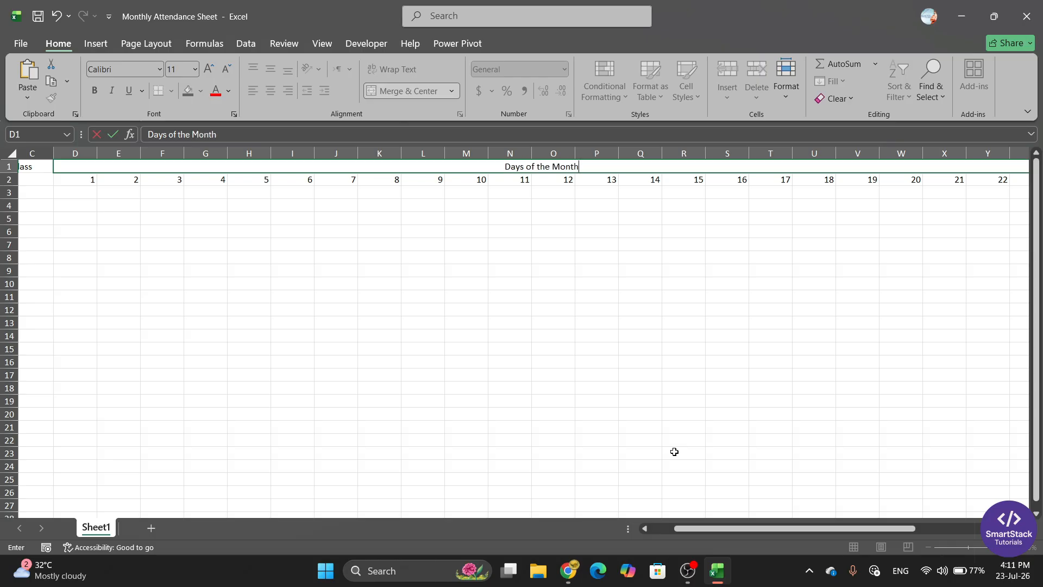
left_click(85, 178)
left_click(80, 196)
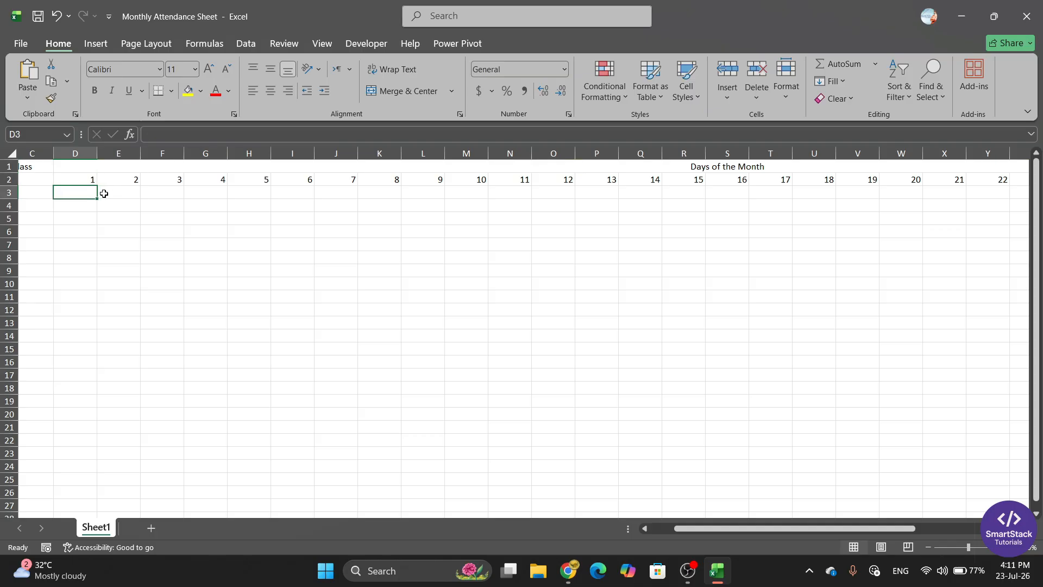
left_click(104, 193)
left_click(79, 191)
left_click(193, 192)
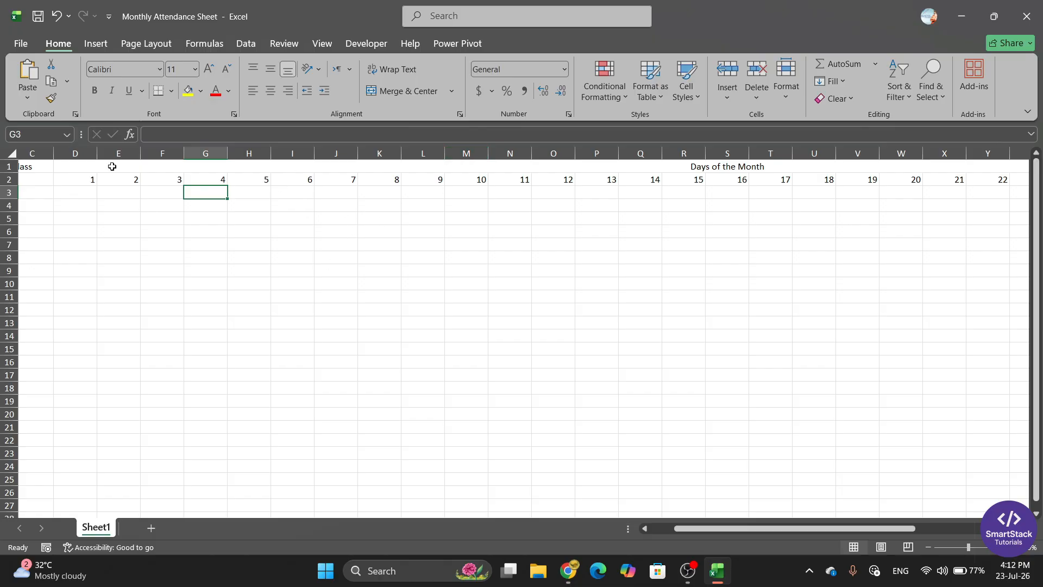
Narrow day columns D through AH to one equal width that just fits the two-digit day numbers
left_click(74, 153)
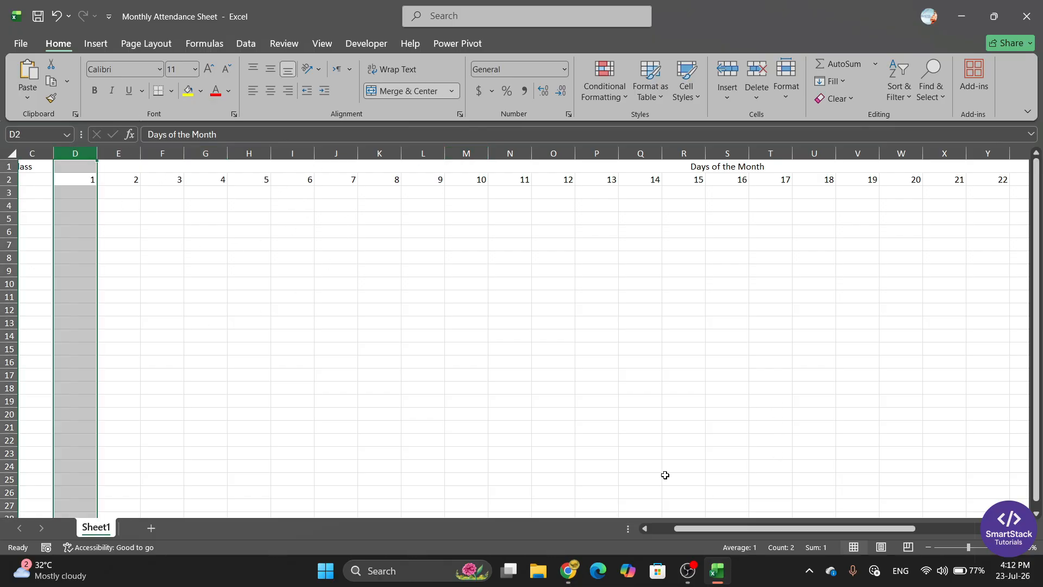
left_click_drag(85, 153, 932, 170)
left_click_drag(1013, 172, 962, 174)
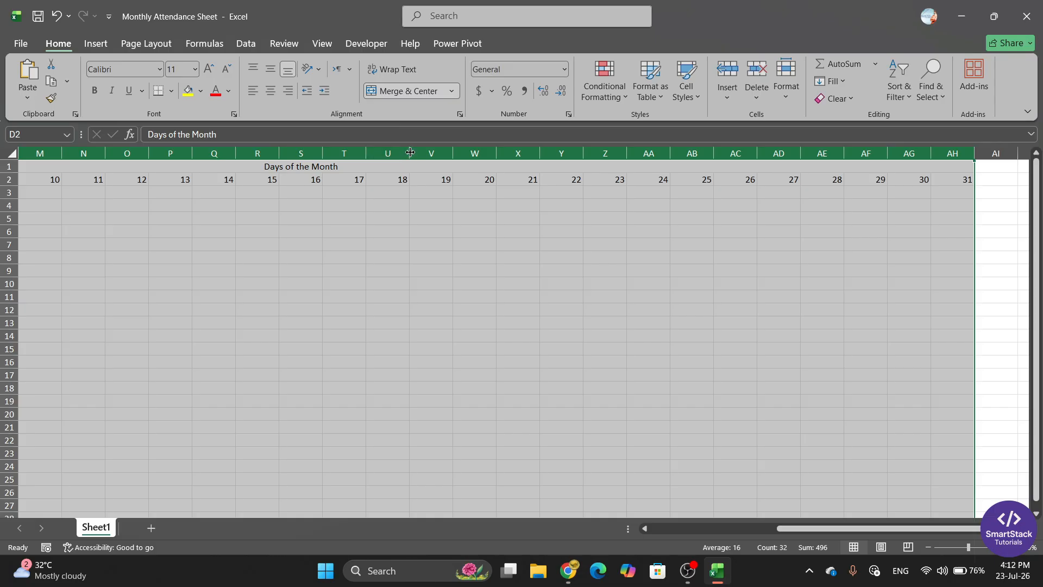
left_click_drag(410, 152, 381, 153)
left_click_drag(834, 528, 662, 525)
left_click(239, 205)
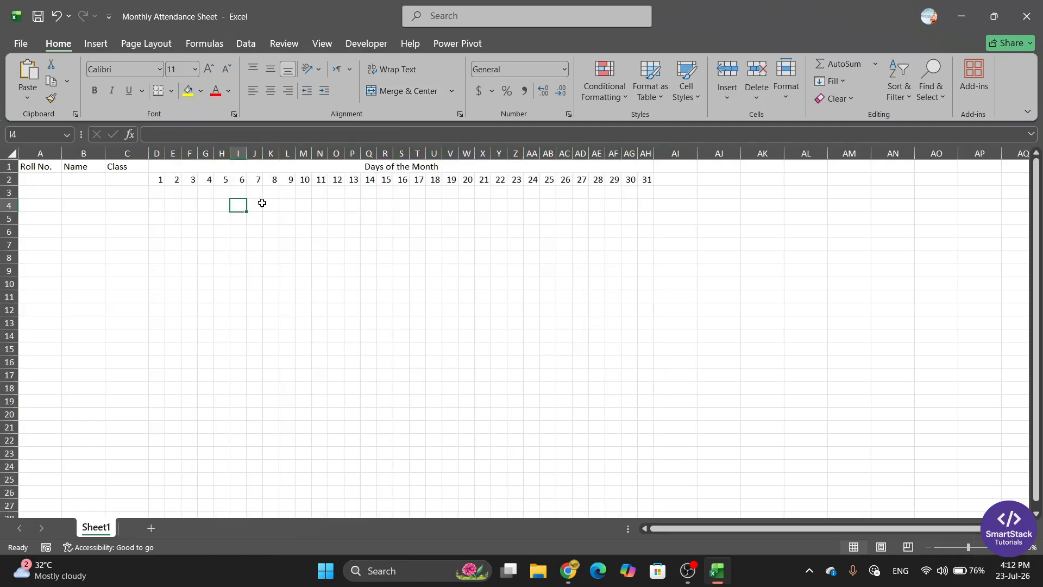
Enter the header "Total Present (P)" in cell AI1 and fit column AI's width to it
left_click(674, 165)
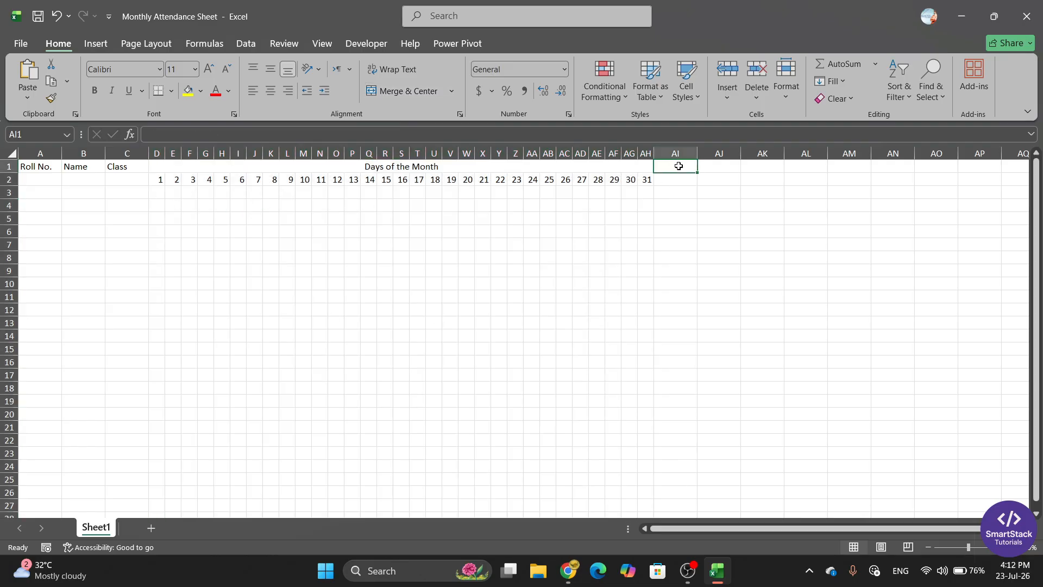
type("T")
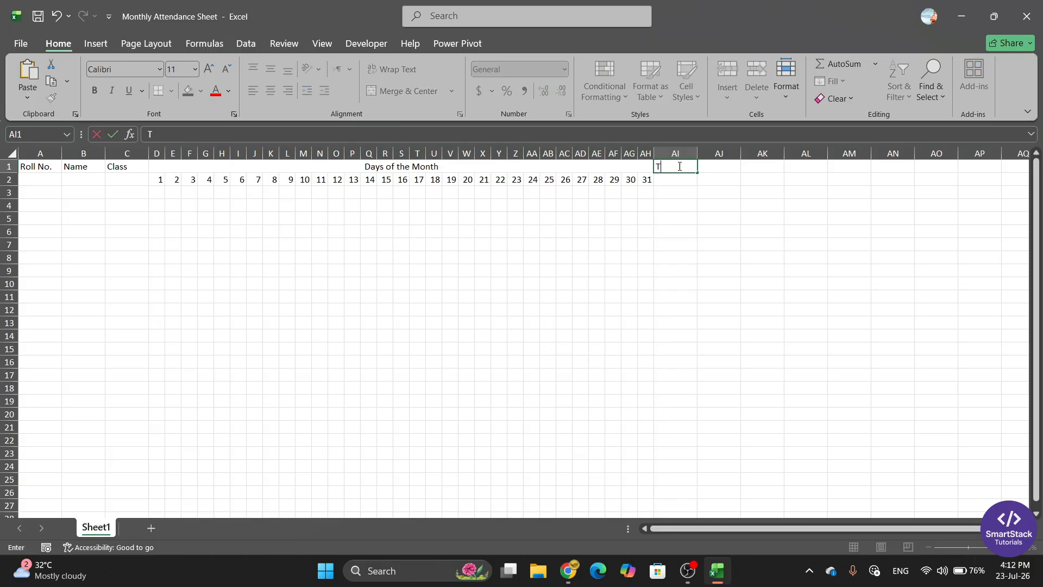
type("otal Present (P)")
left_click(678, 270)
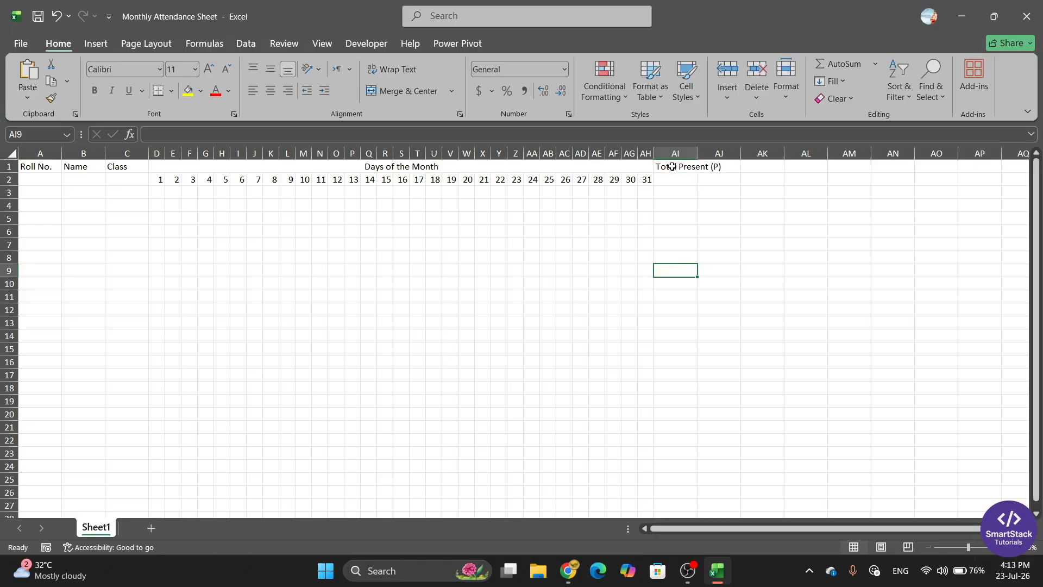
double_click(698, 153)
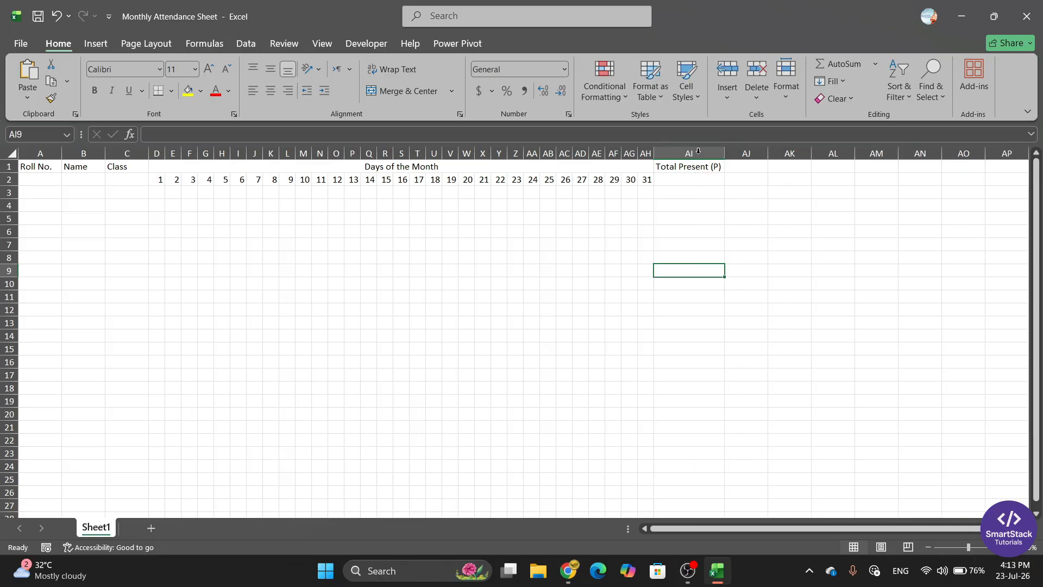
Enter the header "Total Absent (A)" in cell AJ1 and widen column AJ to fit it
left_click(757, 171)
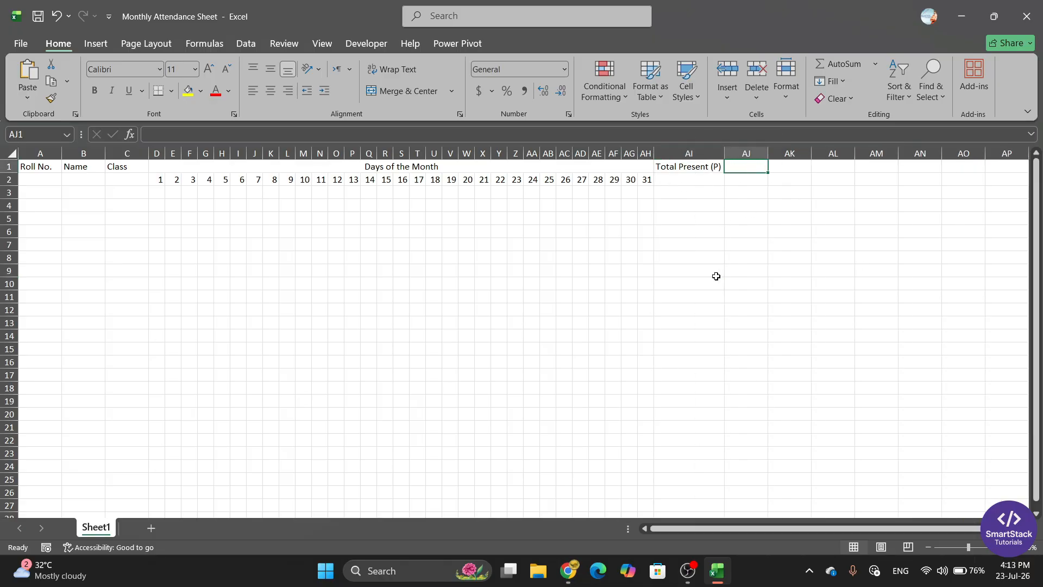
type("Total Absent (A)")
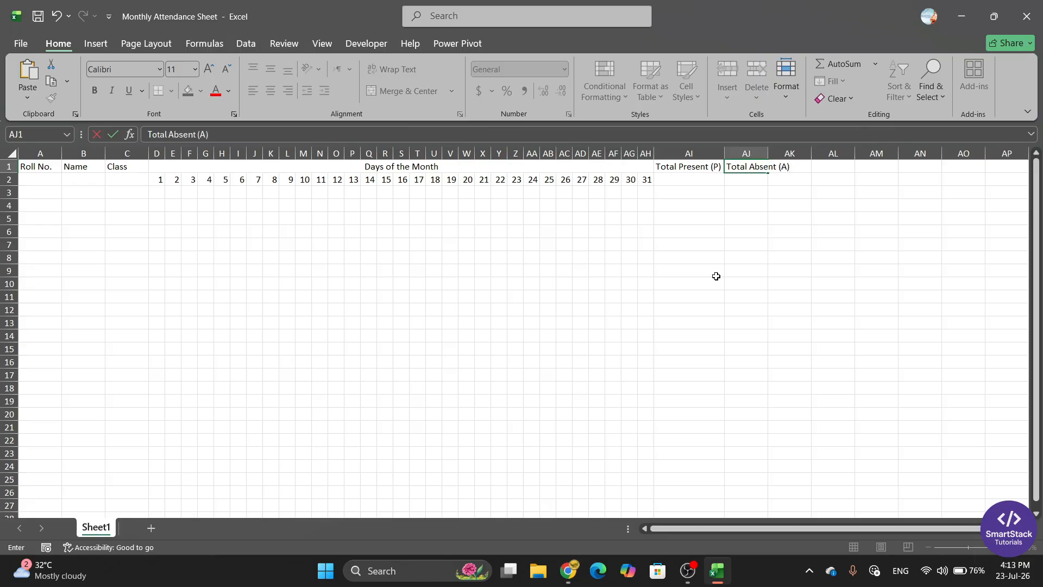
left_click(728, 275)
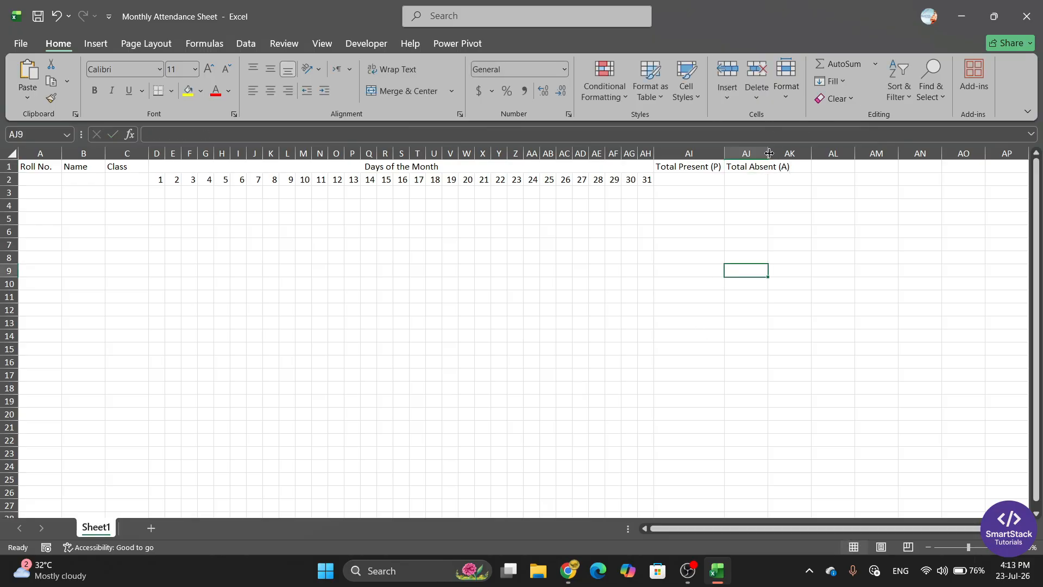
left_click_drag(769, 153, 794, 153)
Enter the header "Total Leave (L)" in cell AK1 and widen column AK to fit it
left_click(820, 168)
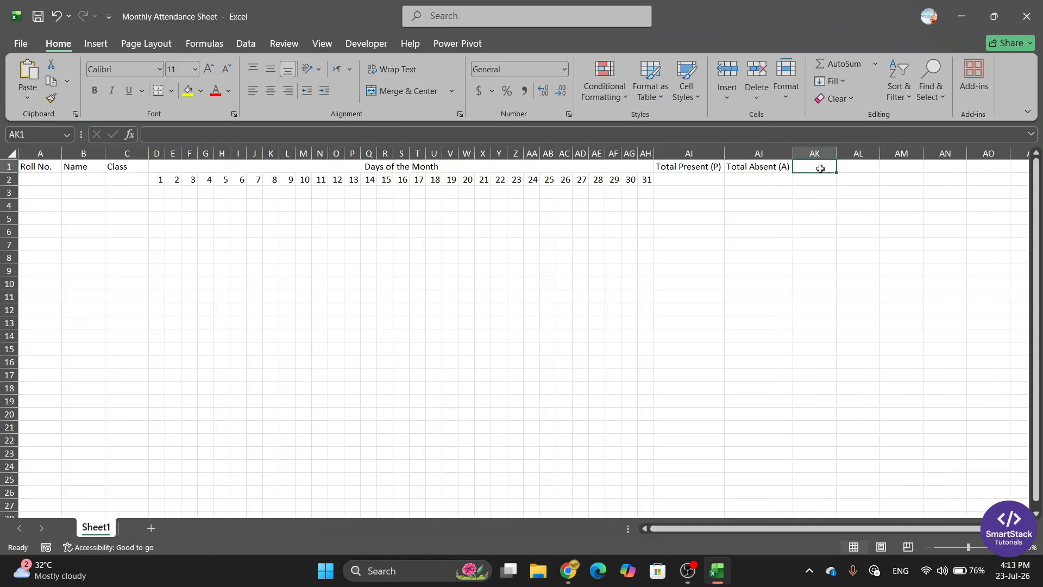
type("T")
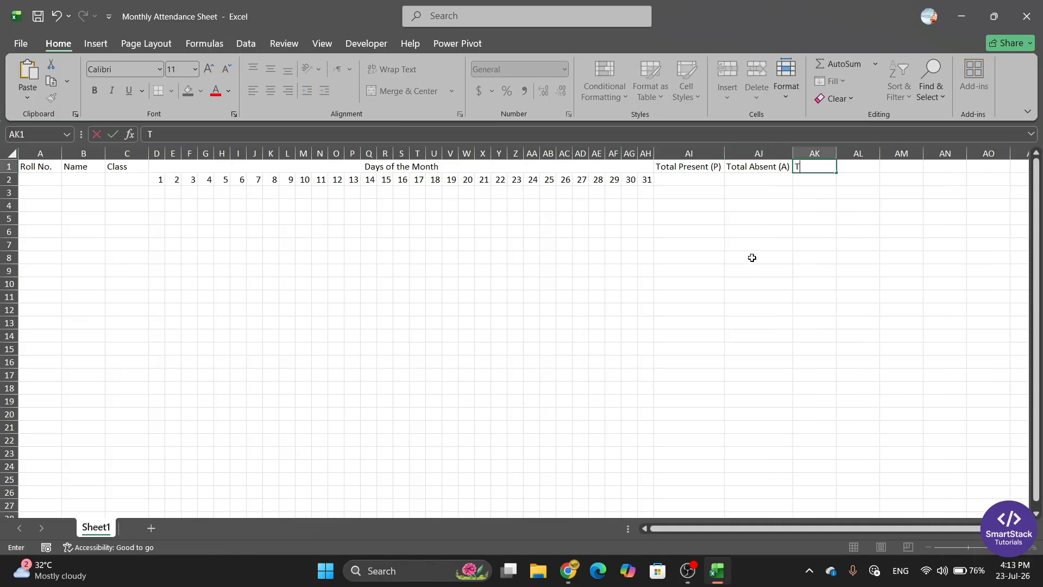
type("otal Leave (L)")
left_click(757, 241)
left_click_drag(837, 152, 856, 153)
Enter the header "Total Working Days" in cell AL1 and fit column AL's width to it
left_click(878, 167)
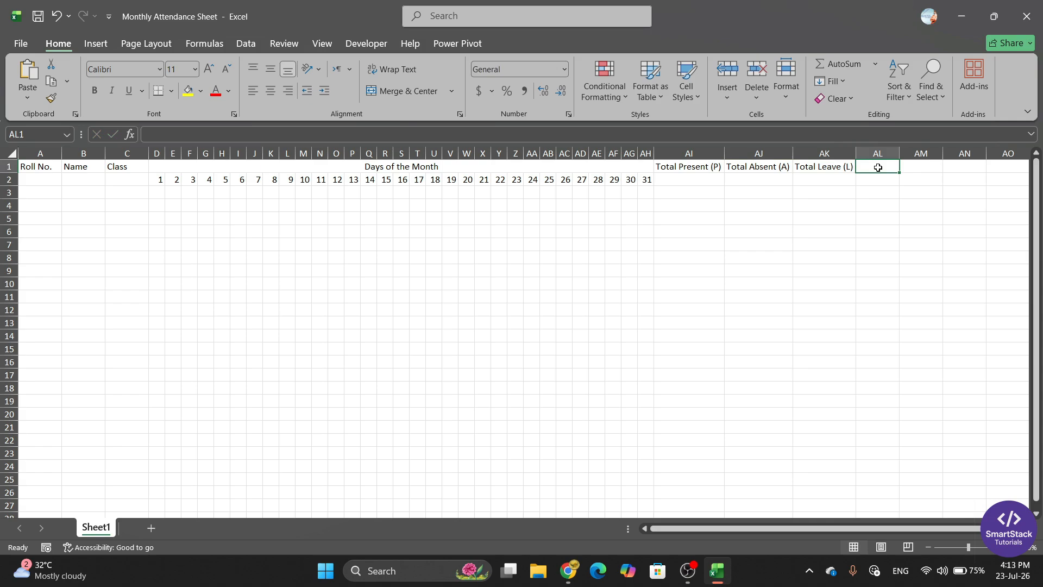
type("Total Working Days")
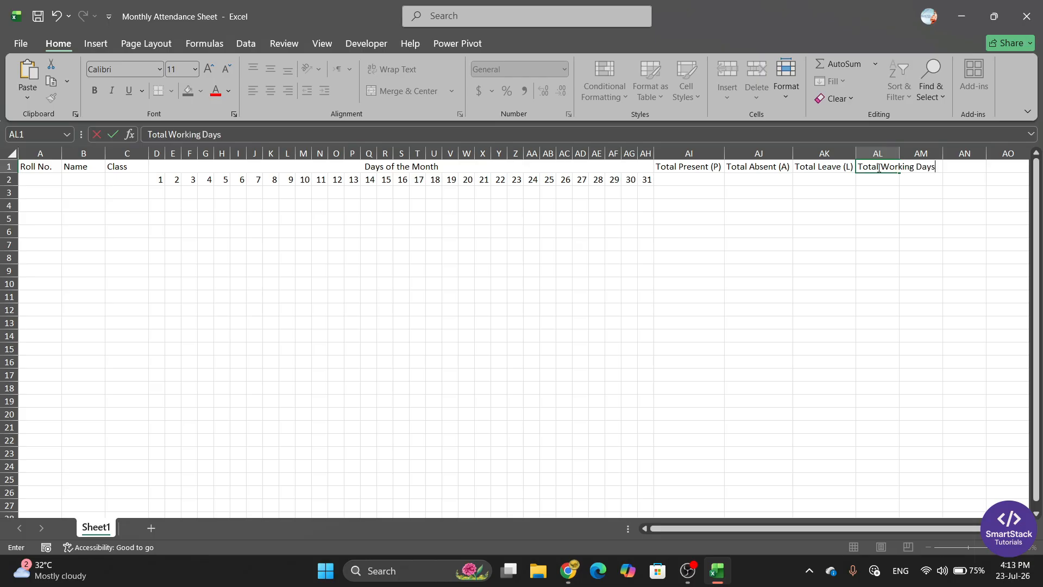
left_click(924, 232)
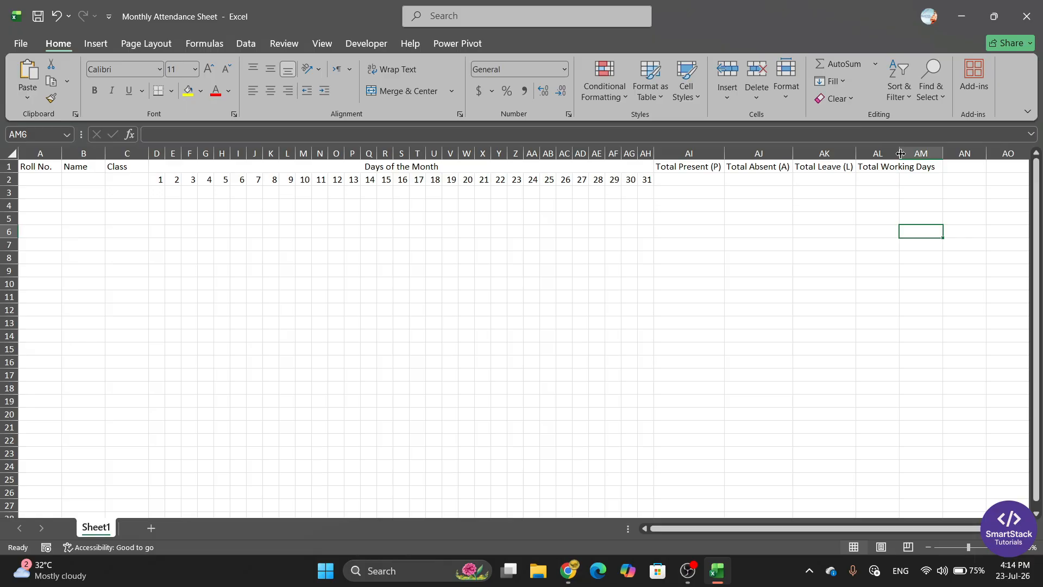
double_click(901, 154)
Enter the header "Attendance %" in cell AM1 and widen column AM to fit it
left_click(954, 168)
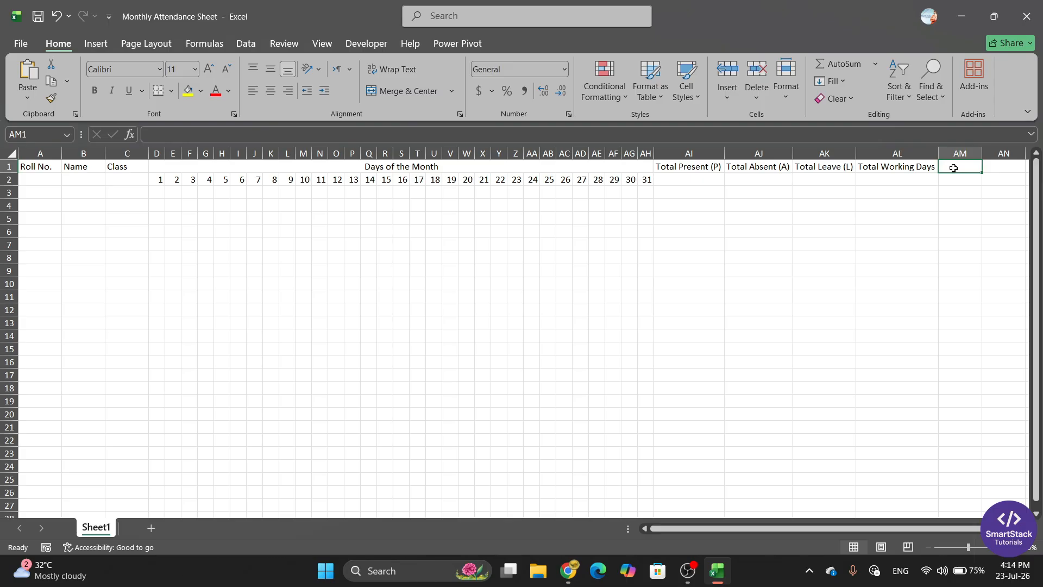
type("Attendanc")
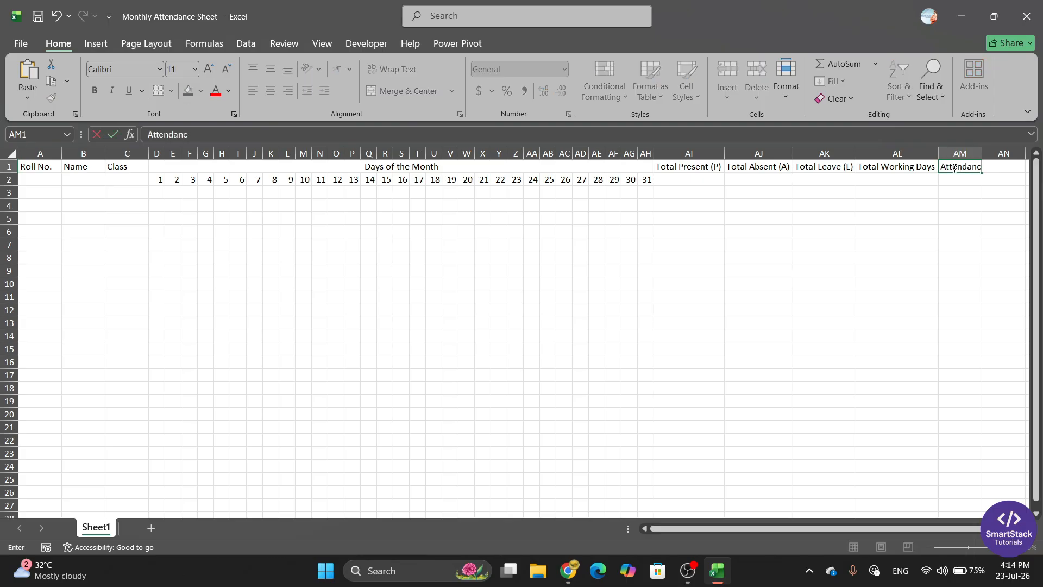
type("e %")
left_click(969, 231)
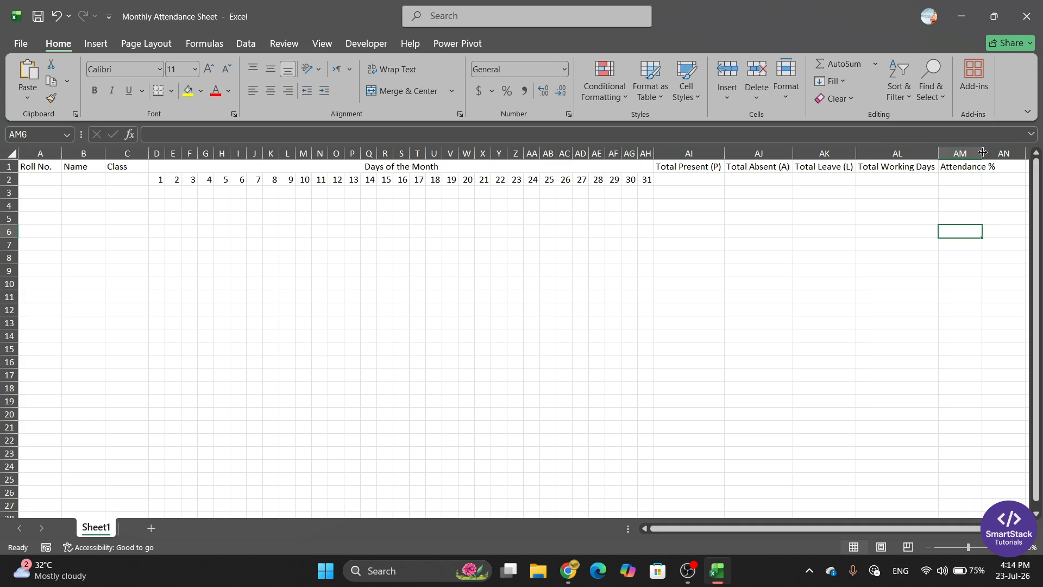
left_click_drag(981, 155, 998, 156)
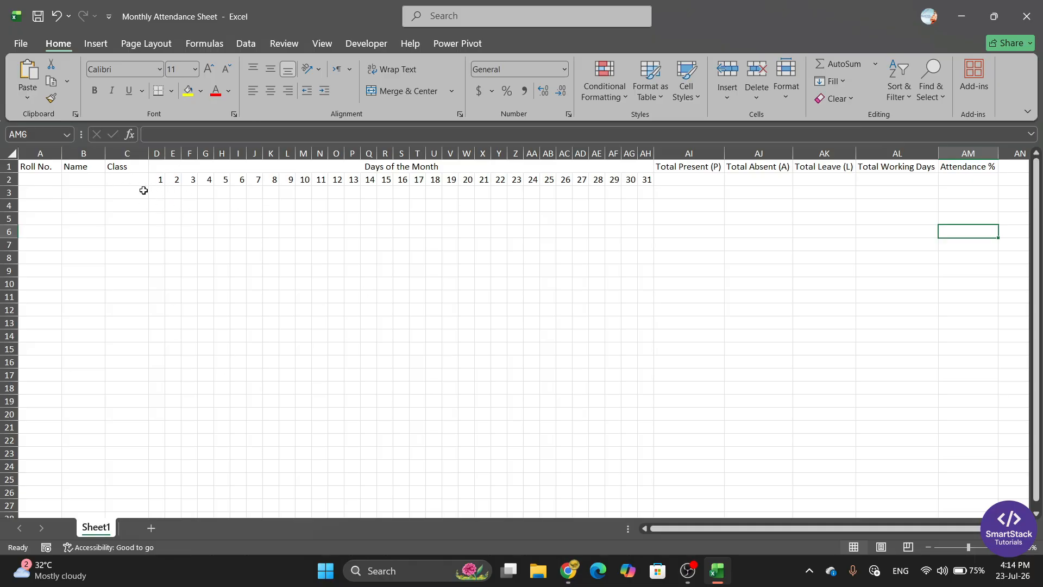
left_click_drag(156, 179, 650, 184)
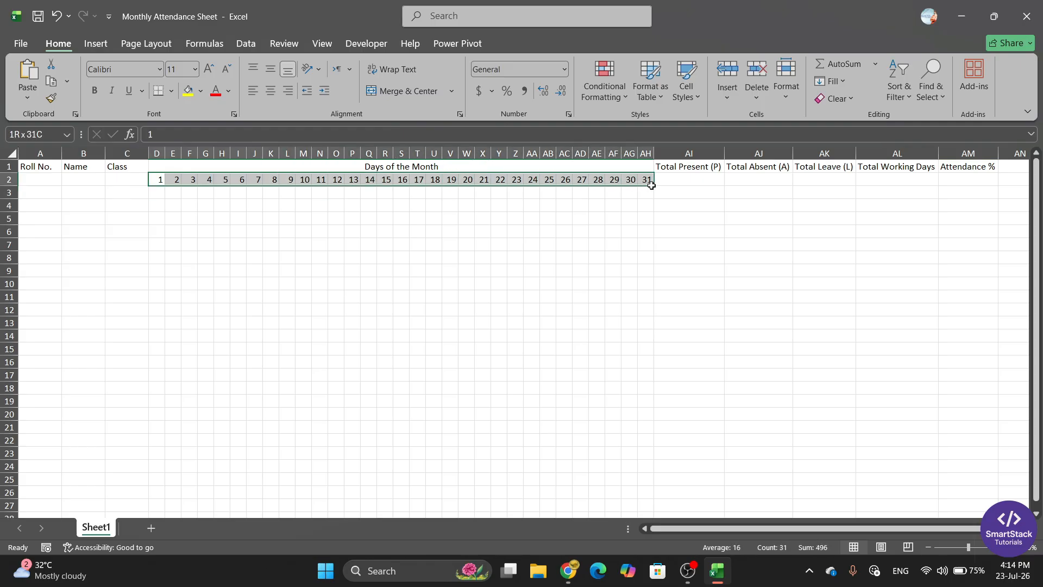
left_click(158, 193)
left_click(176, 195)
left_click(162, 194)
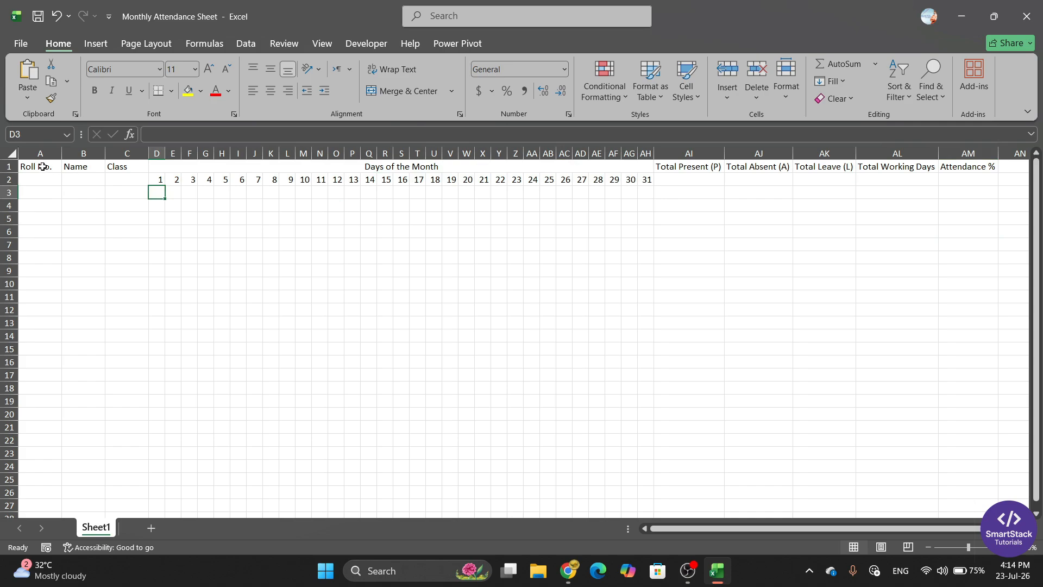
Merge and center the Roll No., Name and Class headers separately across rows 1 and 2, each with middle vertical alignment
left_click_drag(41, 167, 41, 177)
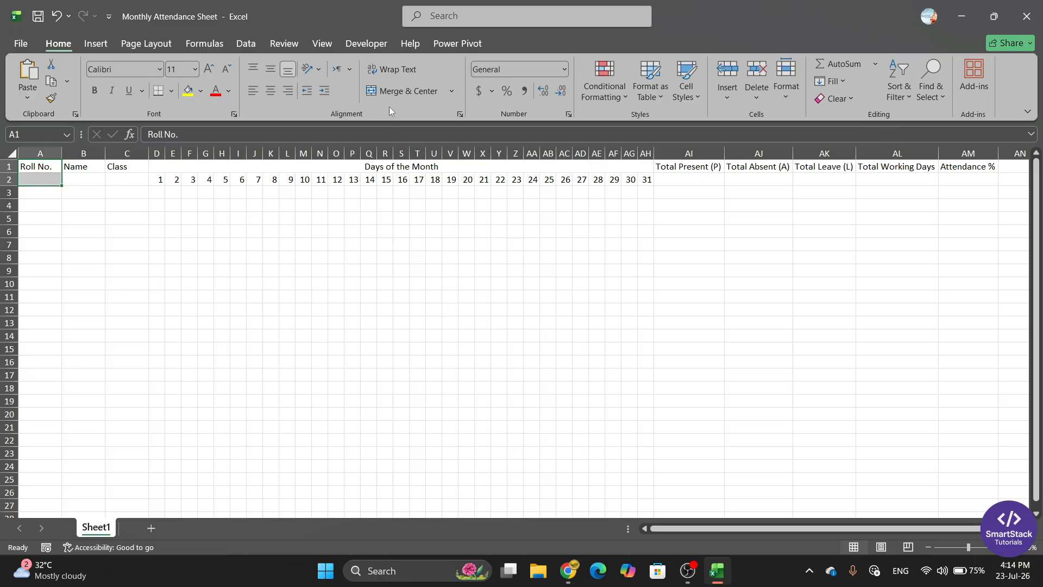
left_click(394, 94)
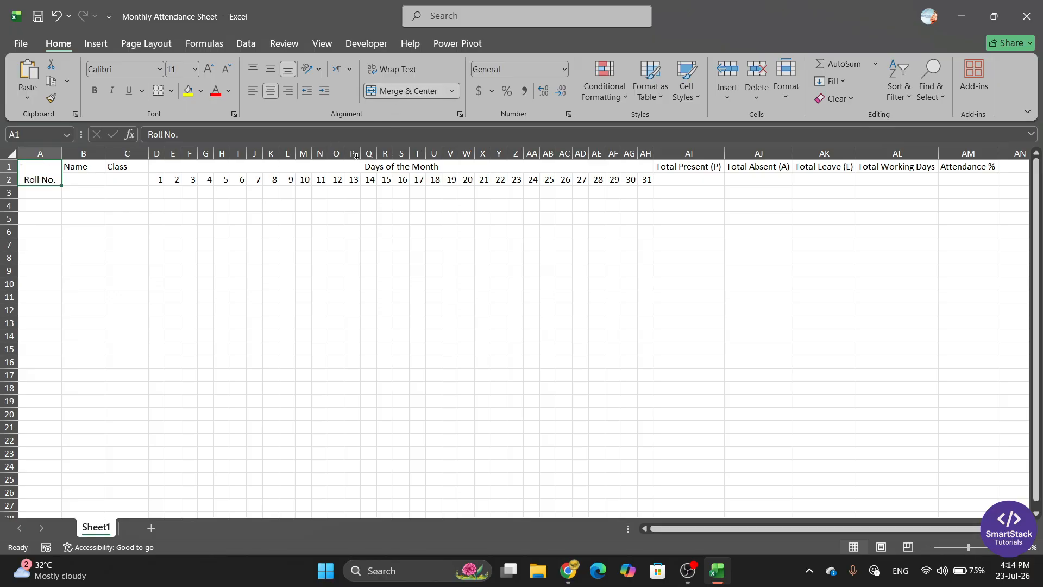
left_click(271, 70)
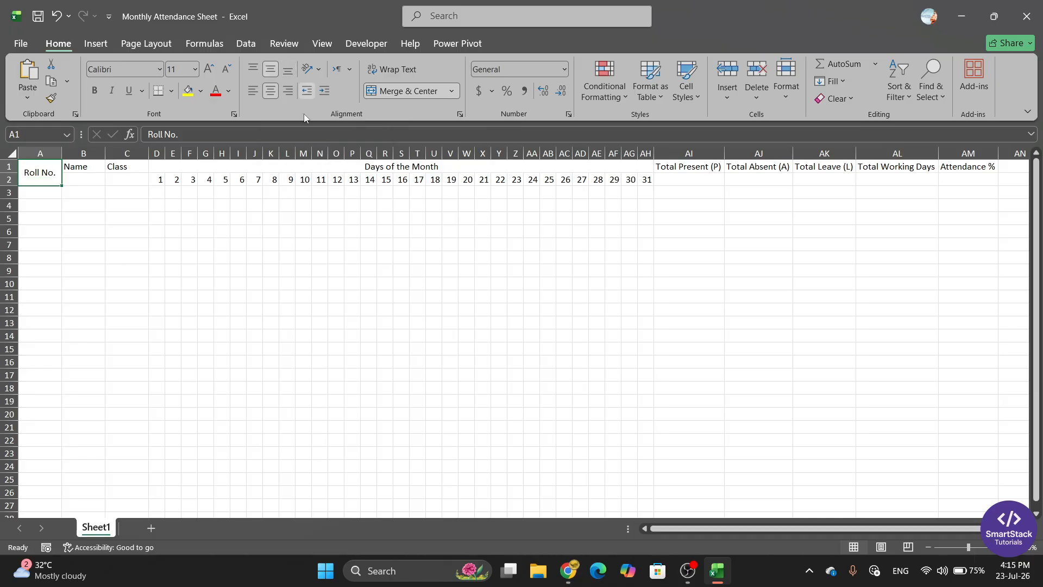
left_click_drag(98, 166, 97, 177)
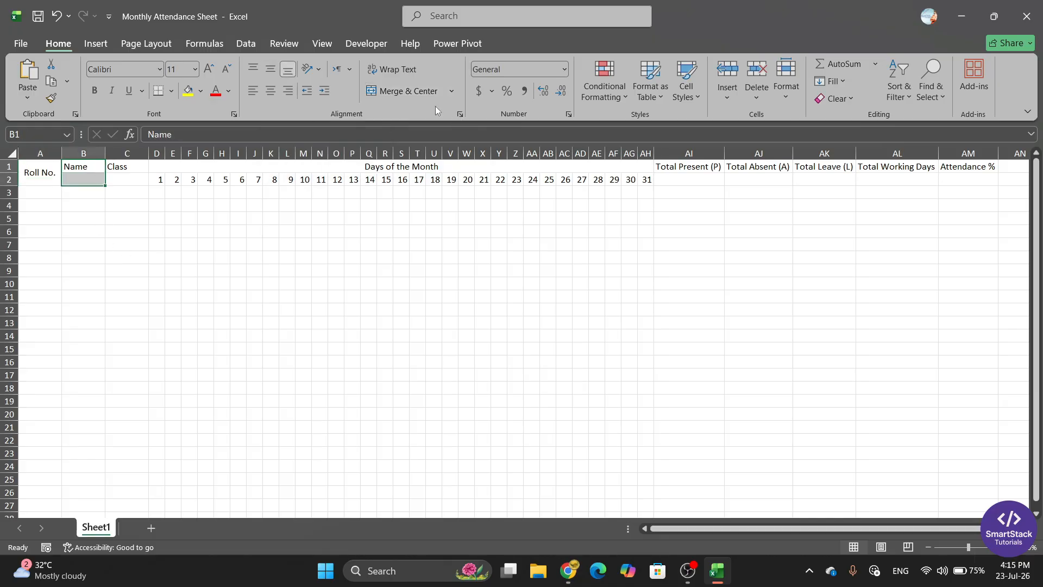
left_click(406, 93)
left_click(271, 69)
left_click_drag(132, 165, 131, 178)
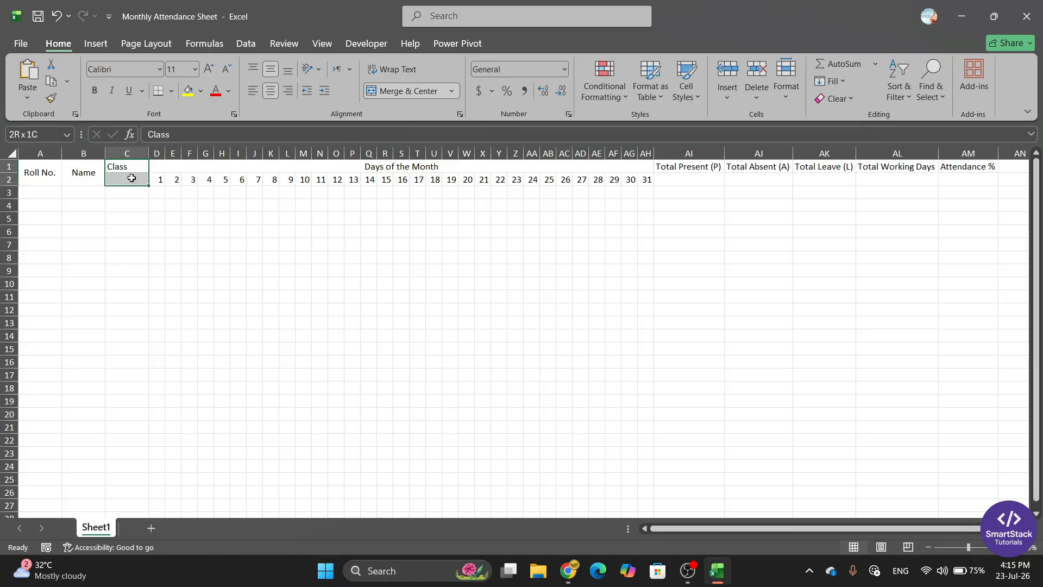
left_click(407, 92)
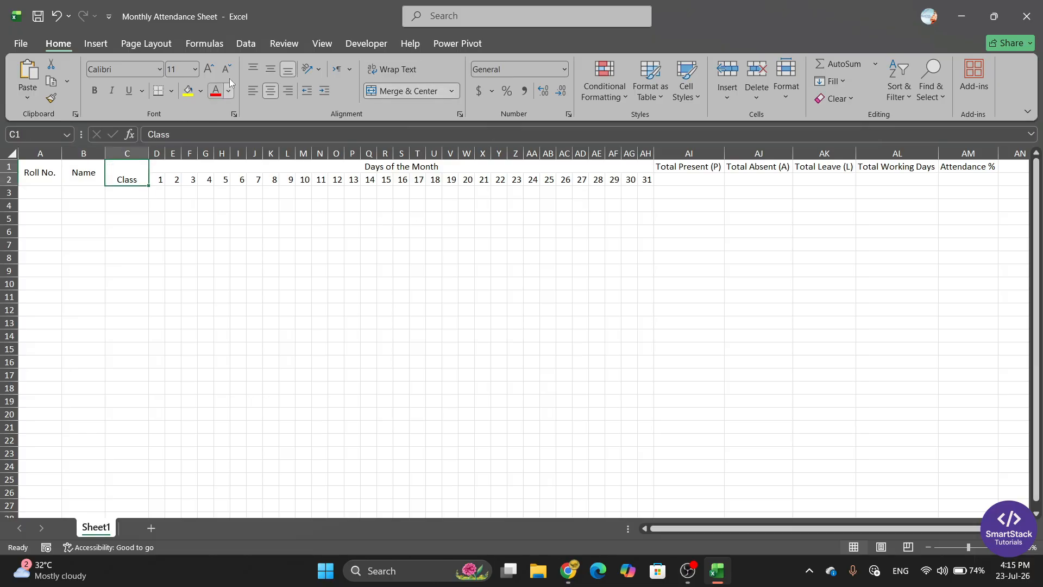
left_click(275, 69)
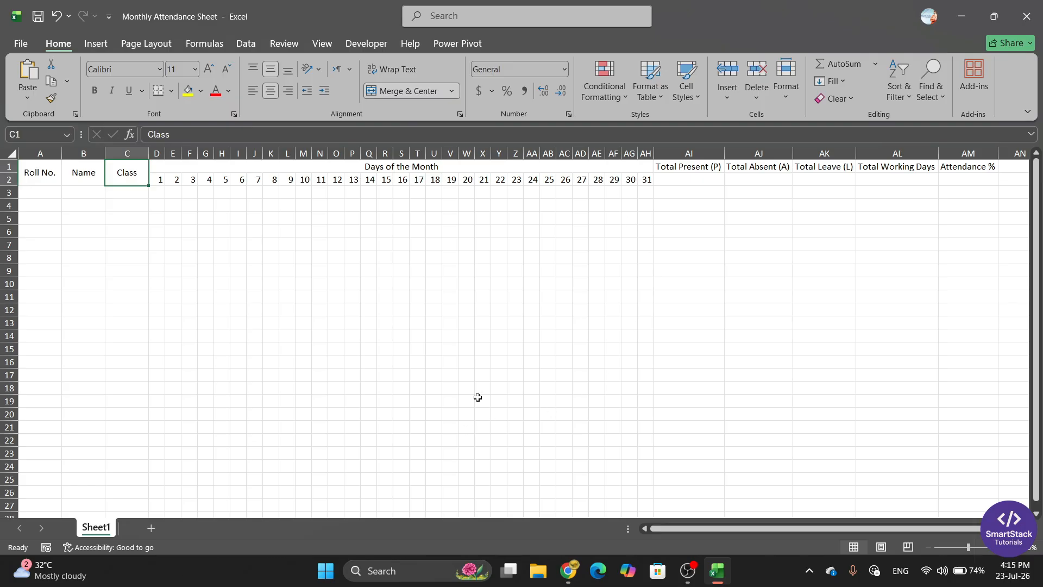
Merge and center AI1:AI2 and AJ1:AJ2 separately for the Total Present (P) and Total Absent (A) headers, with middle vertical alignment
left_click(679, 167)
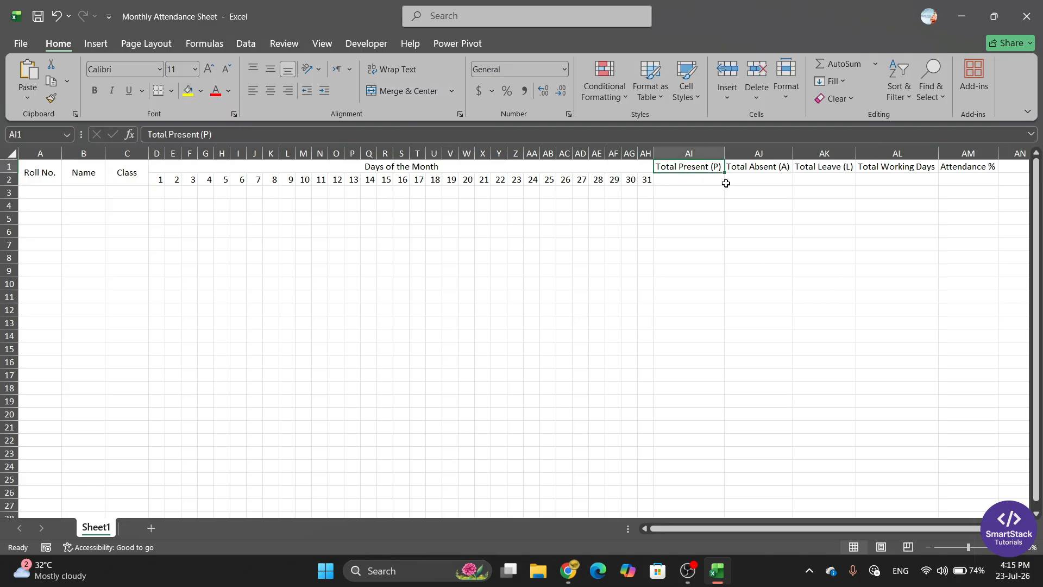
left_click_drag(695, 166, 704, 178)
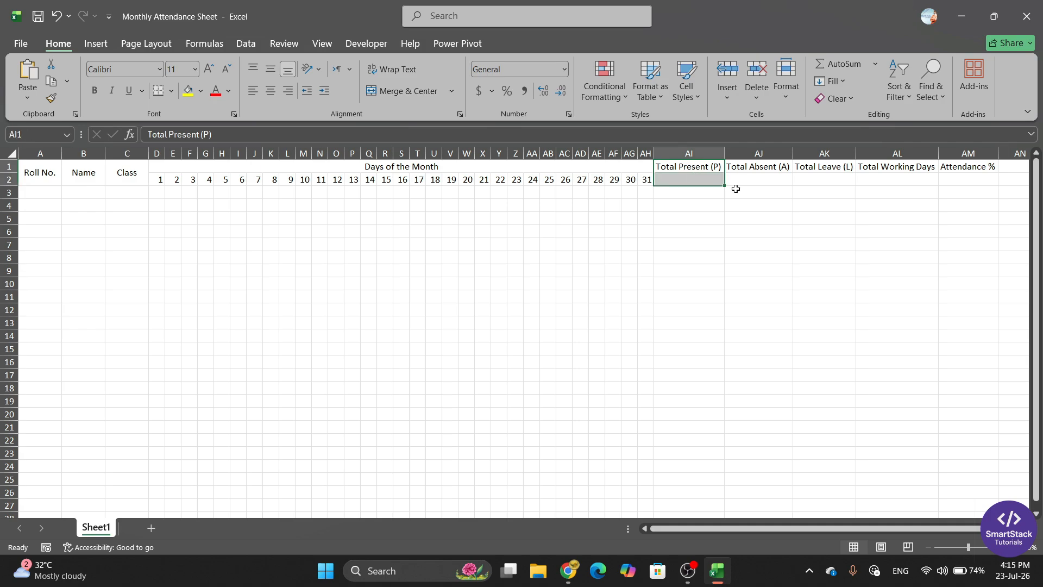
left_click(419, 92)
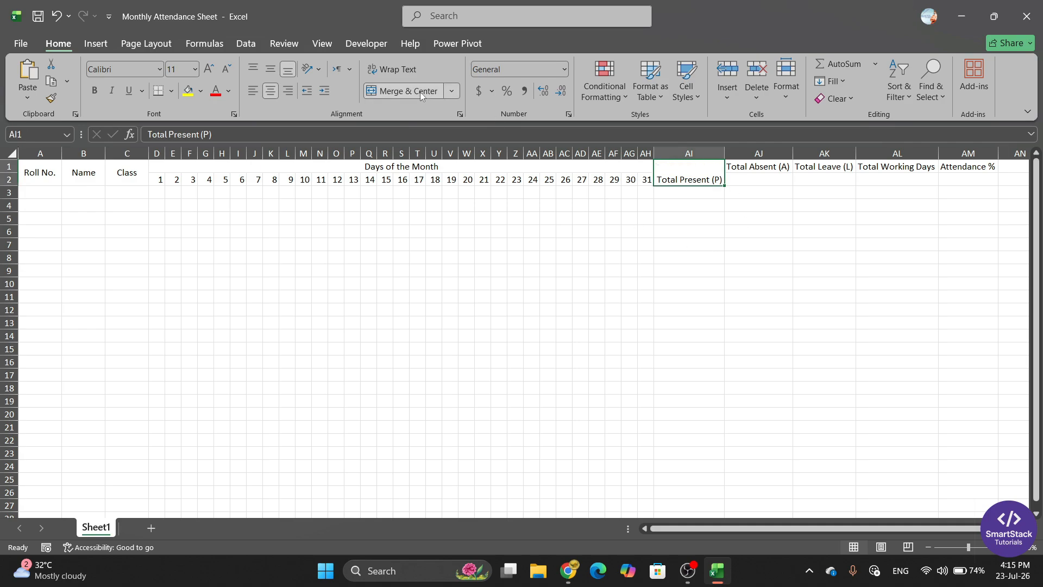
left_click(270, 69)
left_click_drag(772, 170, 770, 179)
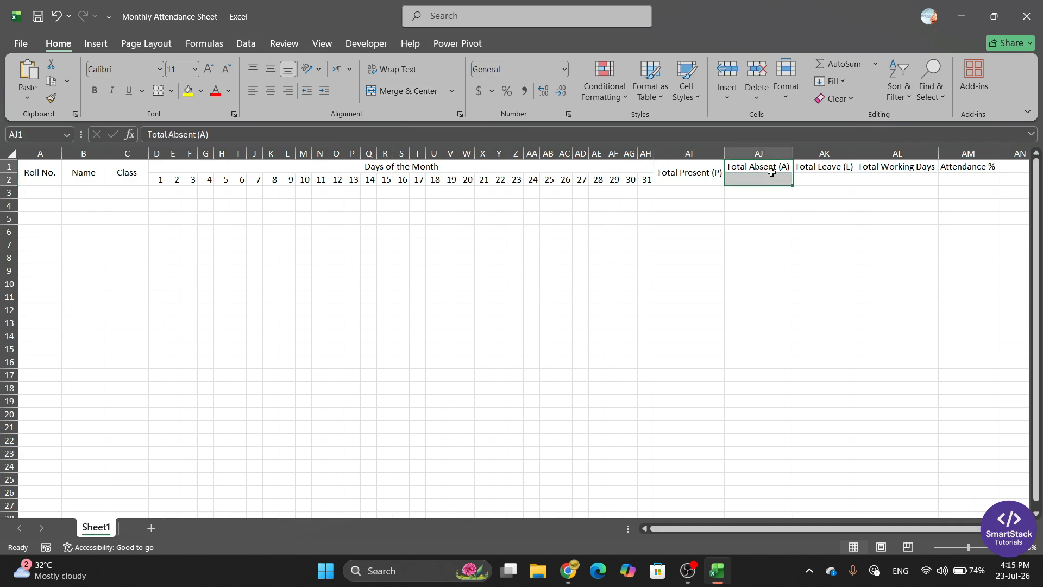
left_click(425, 93)
left_click(270, 69)
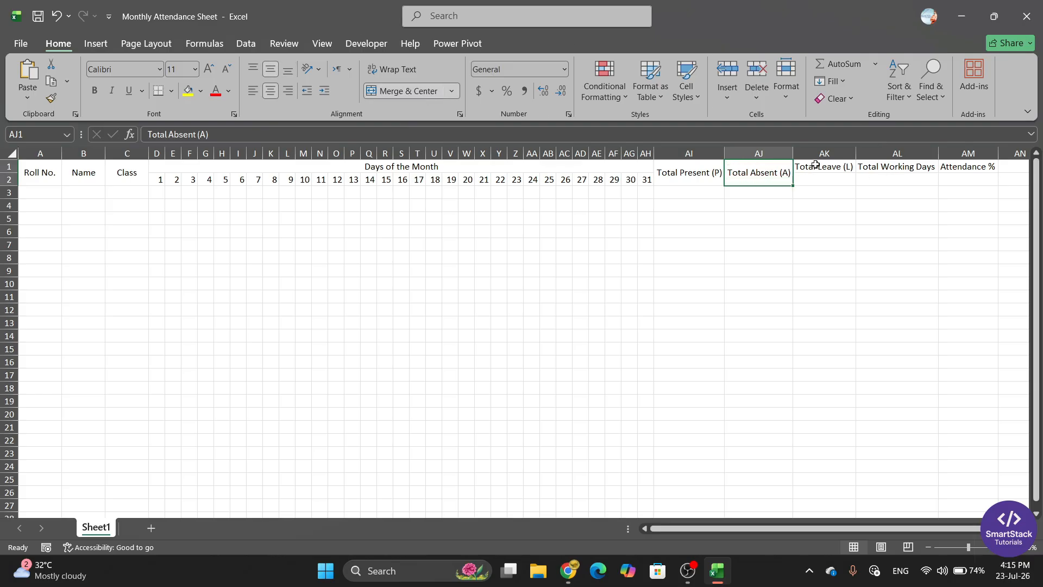
Merge and center the Total Leave (L), Total Working Days and Attendance % headers separately across rows 1 and 2, each with middle vertical alignment
left_click_drag(815, 166, 815, 177)
left_click(412, 90)
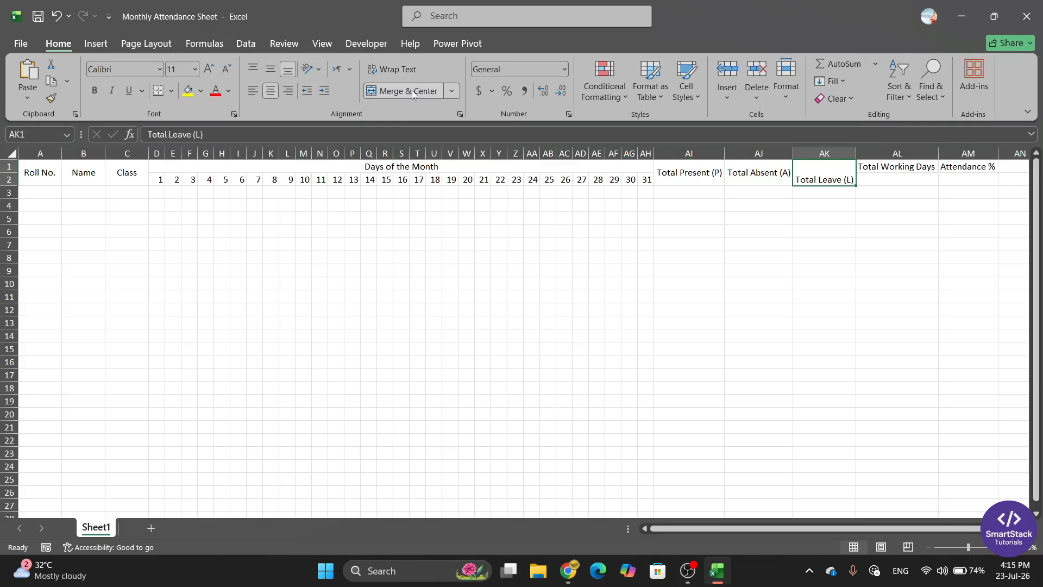
left_click(271, 67)
left_click_drag(899, 168, 923, 181)
left_click(412, 91)
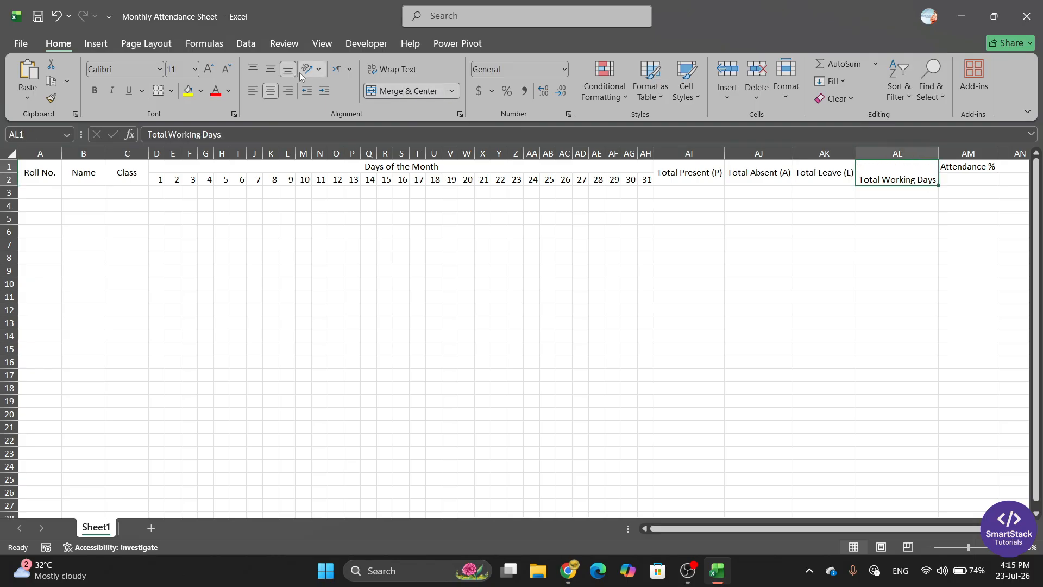
left_click(271, 68)
left_click_drag(958, 164, 958, 176)
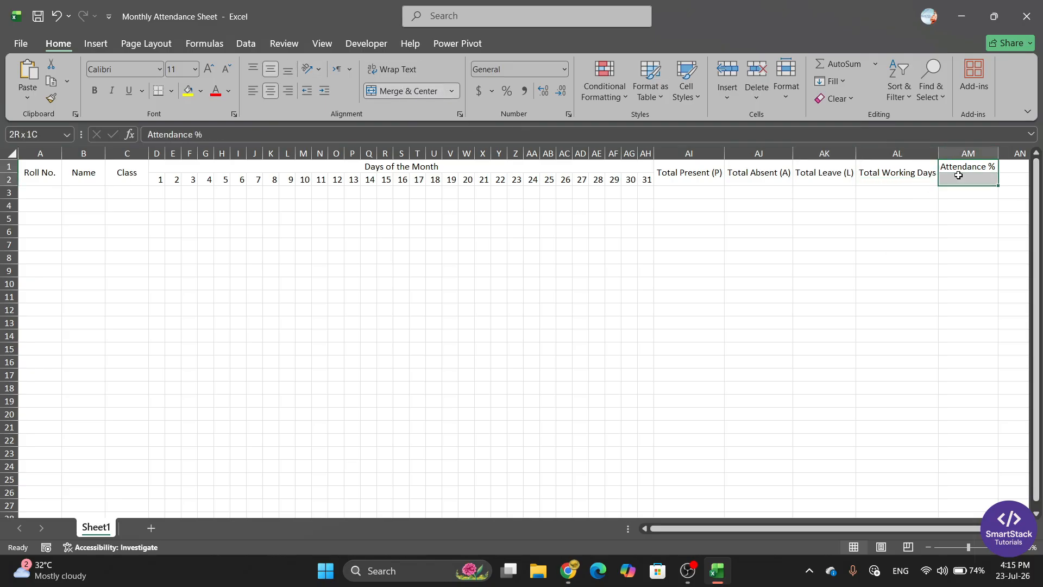
left_click(408, 91)
left_click(272, 71)
left_click_drag(670, 173, 992, 171)
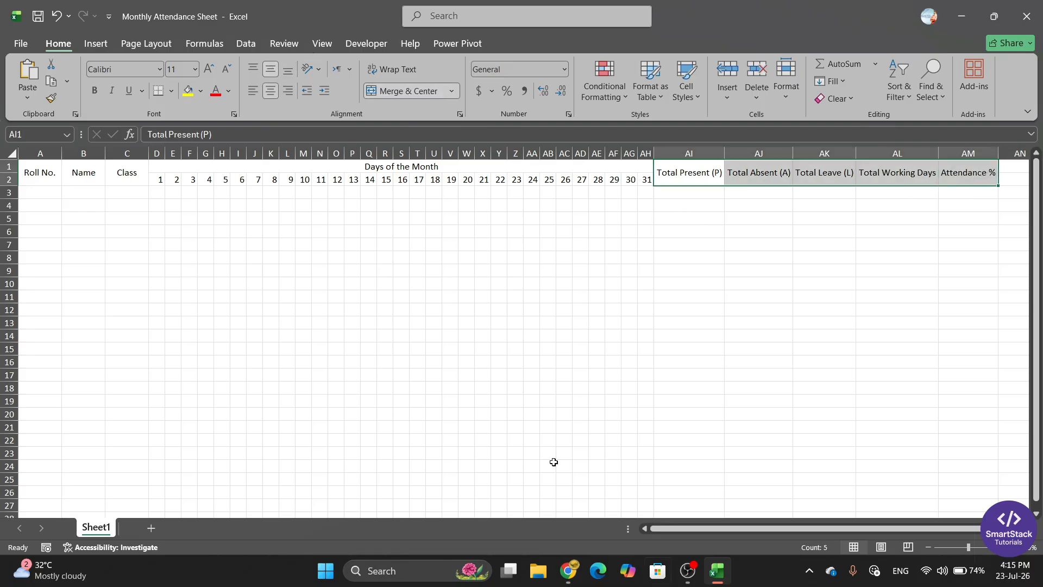
Enter Stu 1 in cell A3 and fill the Roll No. series down to Stu 20 in A22
left_click(46, 192)
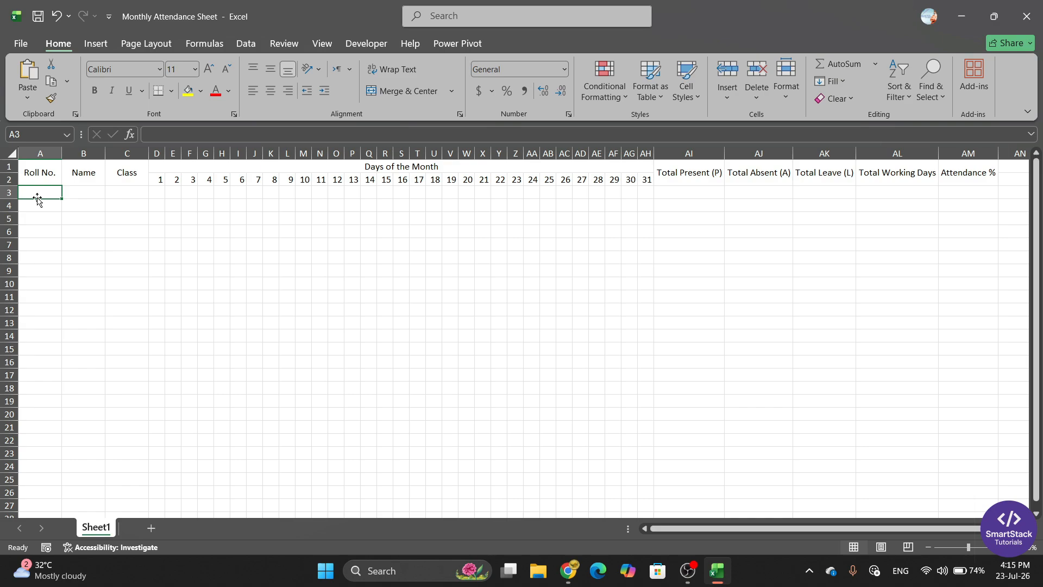
type("Stu 1")
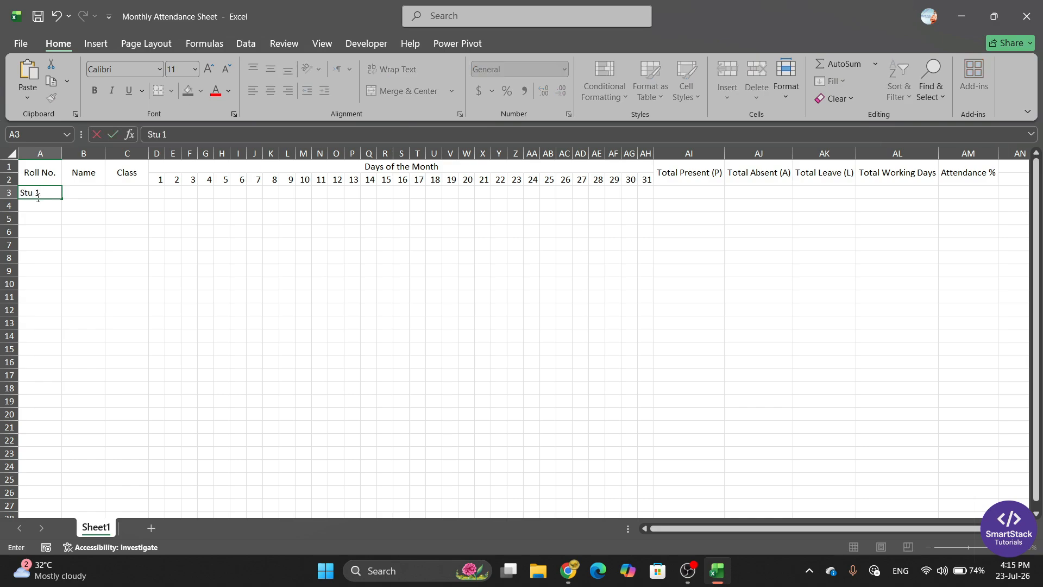
left_click(77, 205)
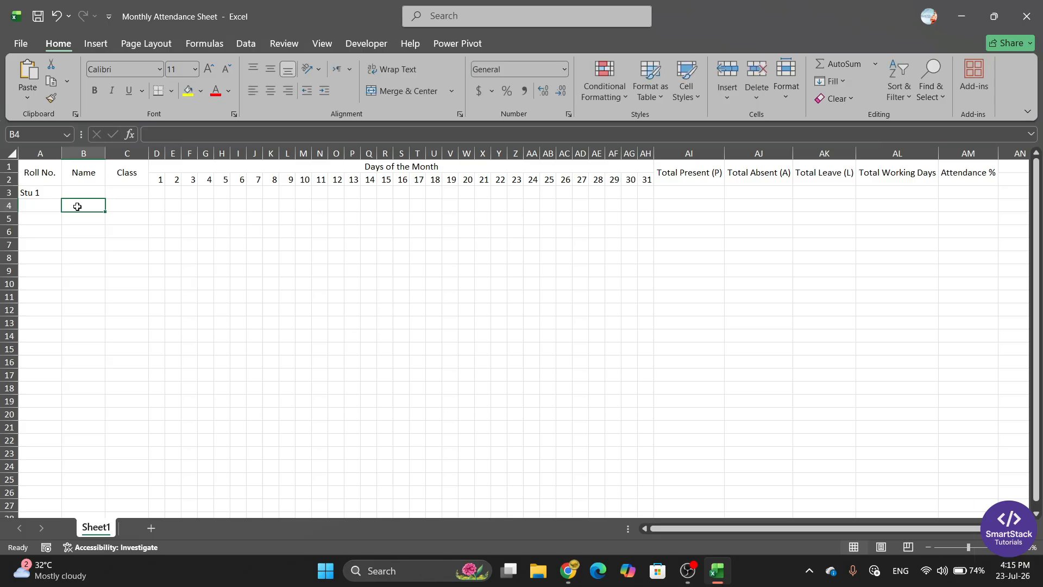
left_click(38, 191)
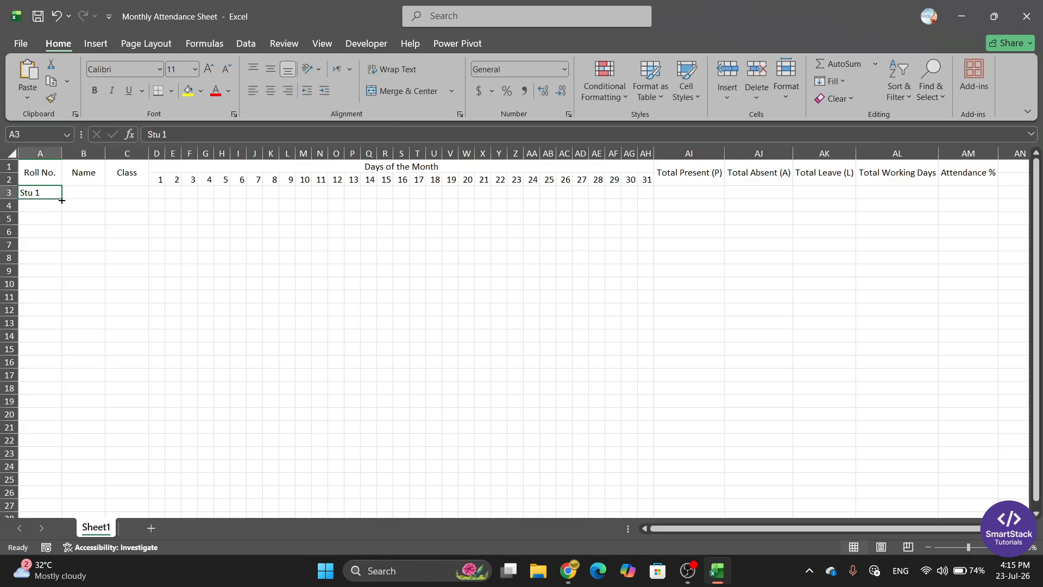
left_click_drag(62, 199, 59, 444)
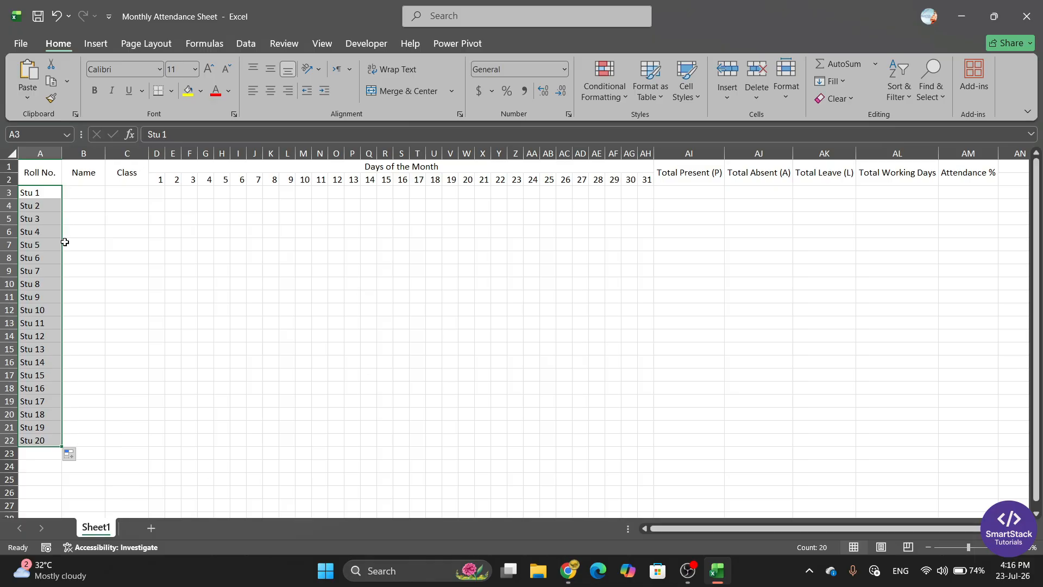
Apply all borders to the whole attendance table, range A1:AM22
left_click_drag(39, 169, 975, 437)
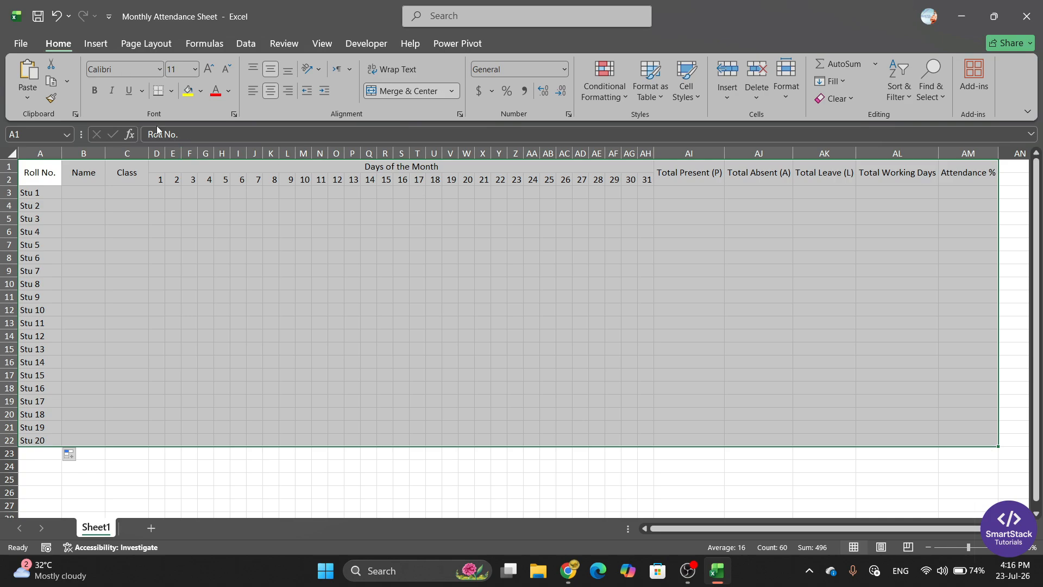
left_click(171, 92)
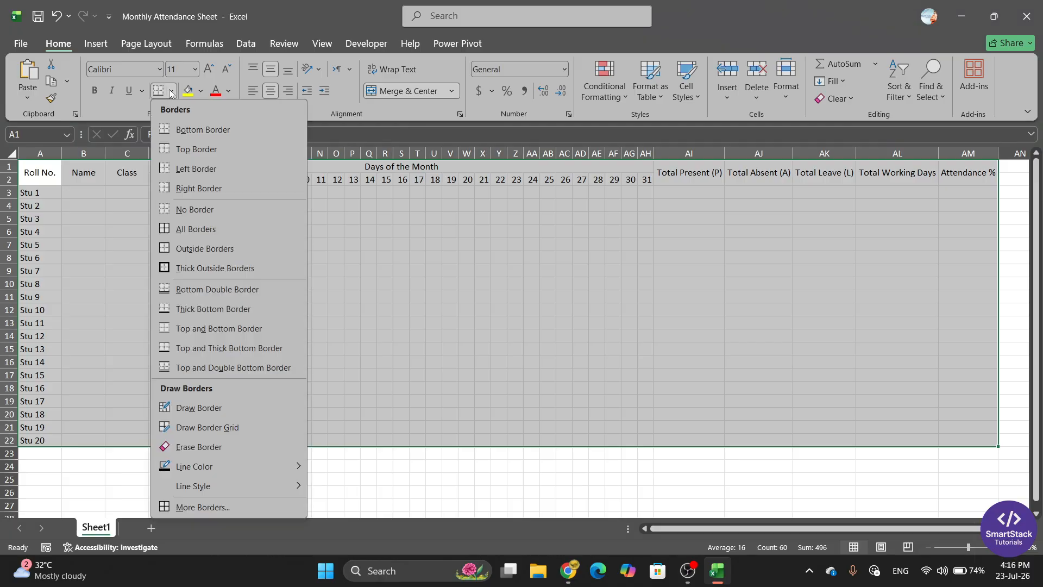
left_click(198, 230)
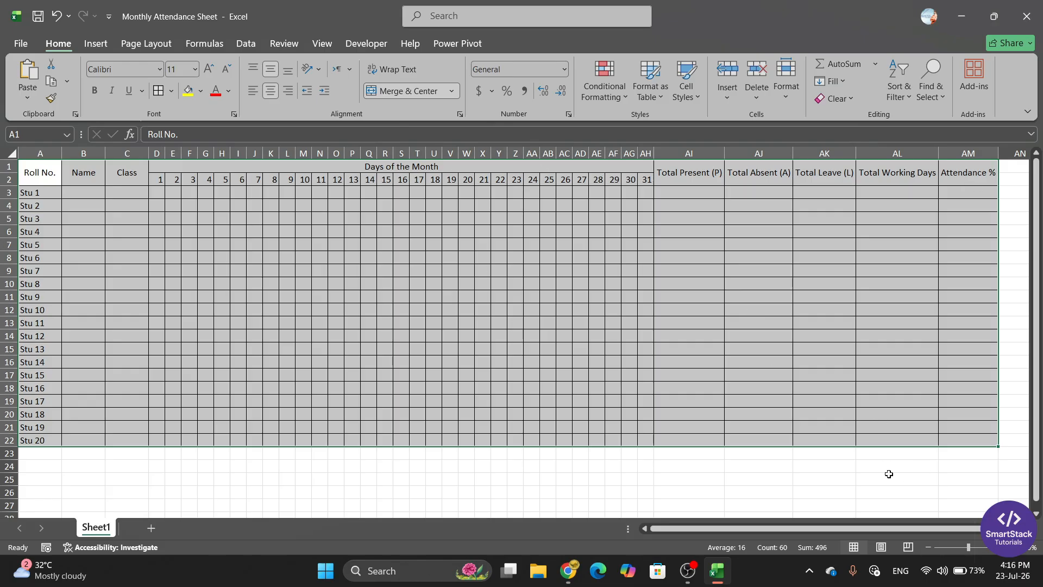
left_click(124, 233)
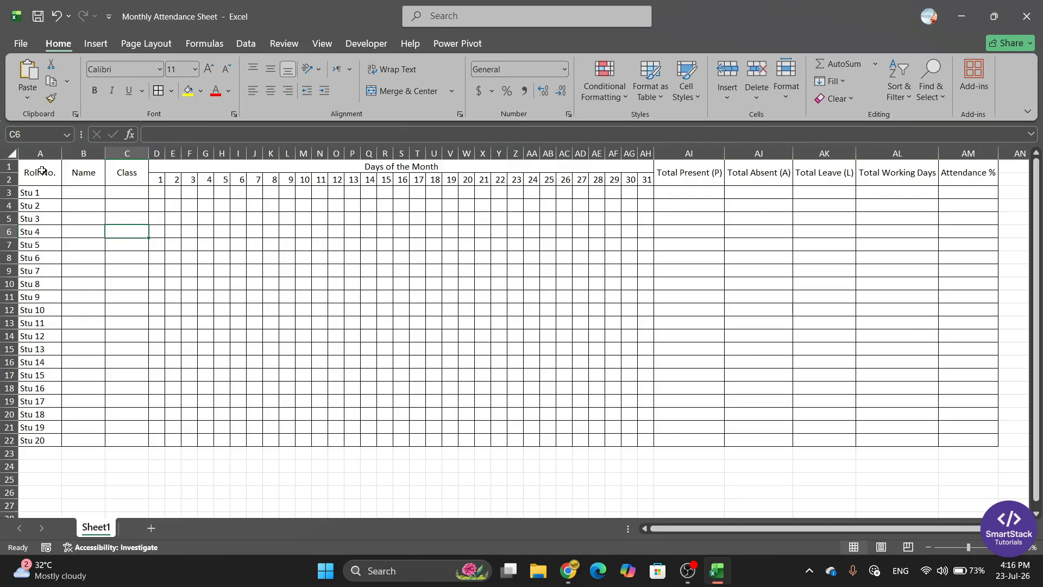
Increase the font size of the entire sheet to 12
left_click(12, 154)
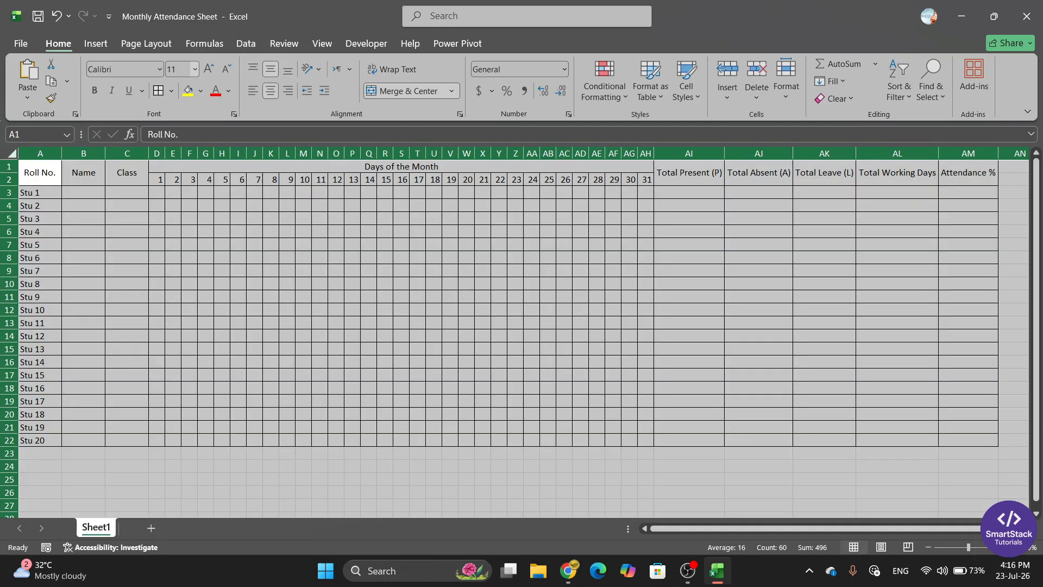
left_click(209, 69)
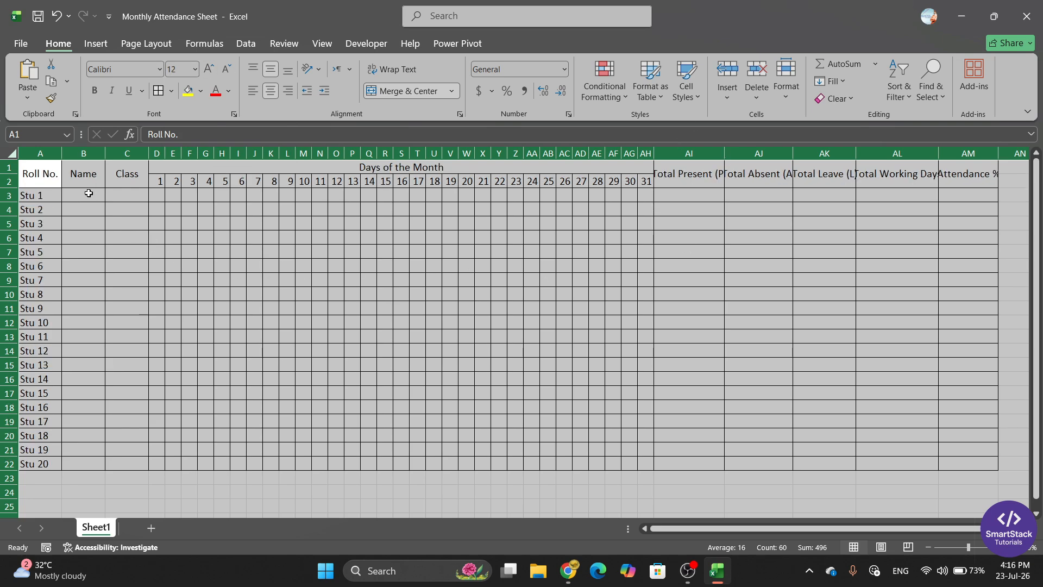
left_click(33, 175)
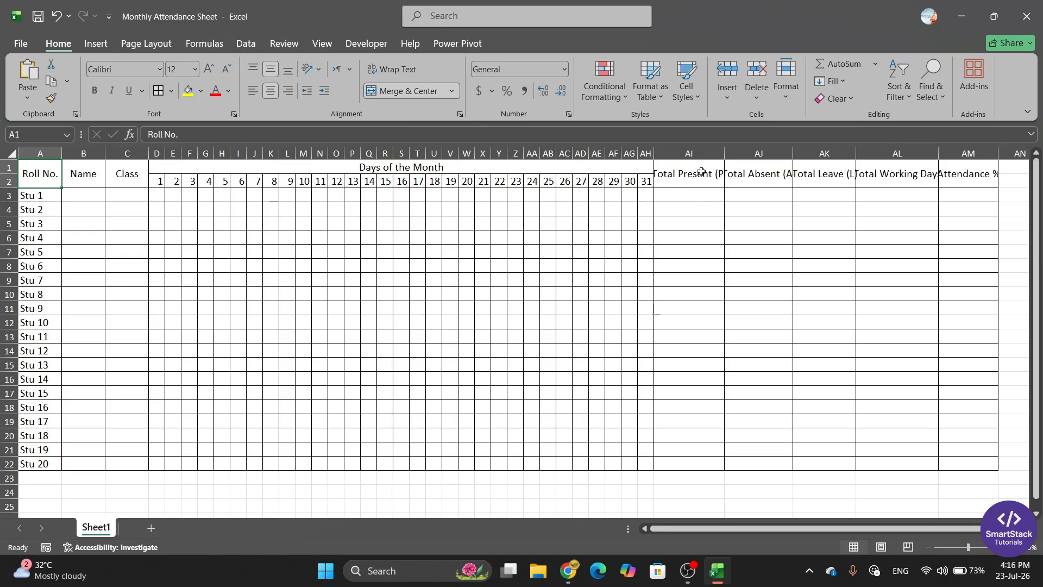
Autofit columns AI through AM to their headers and widen the Name column B
left_click_drag(709, 154, 949, 155)
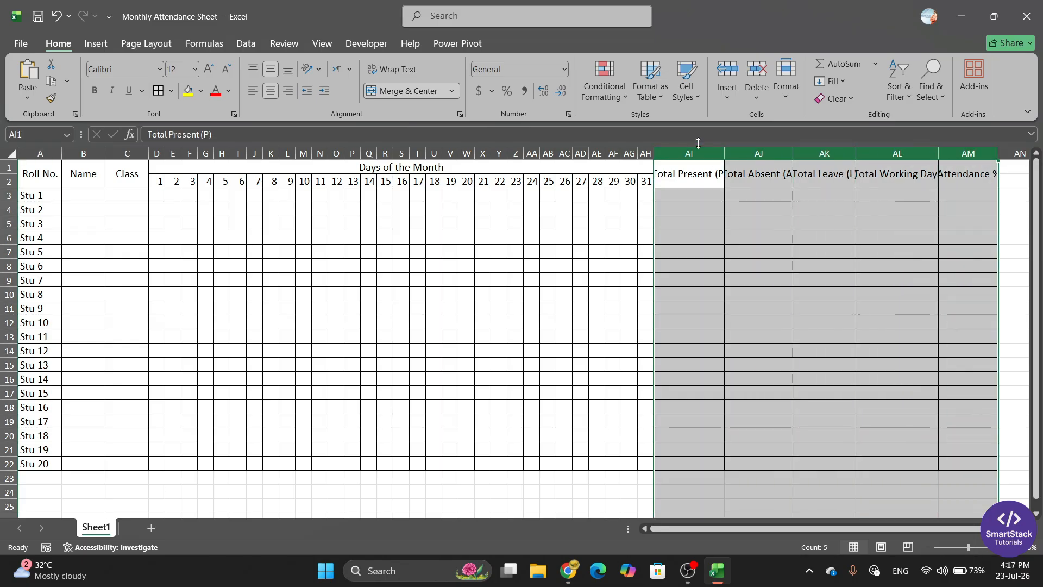
double_click(793, 155)
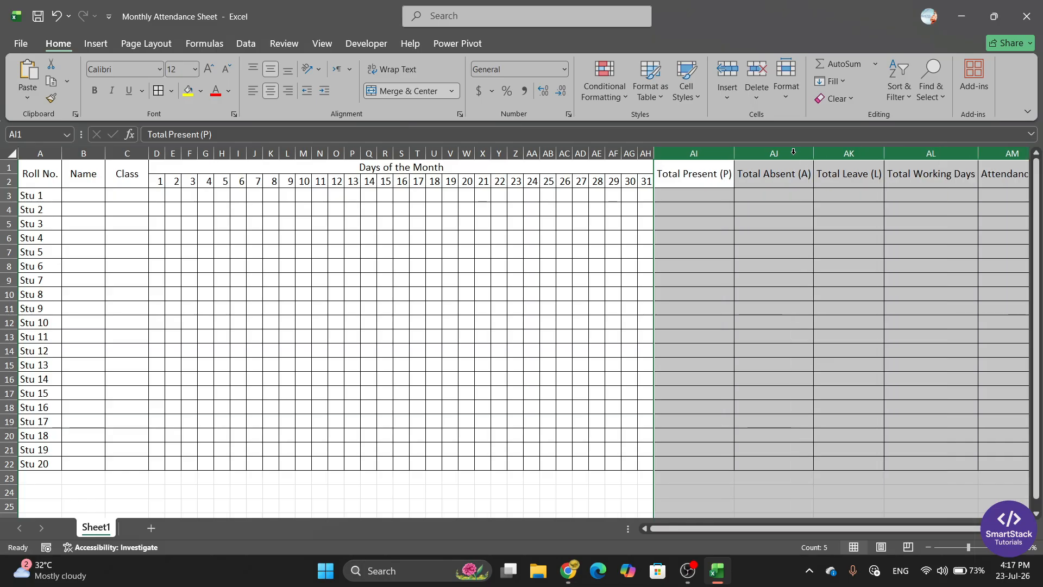
left_click_drag(793, 529, 815, 531)
left_click(66, 197)
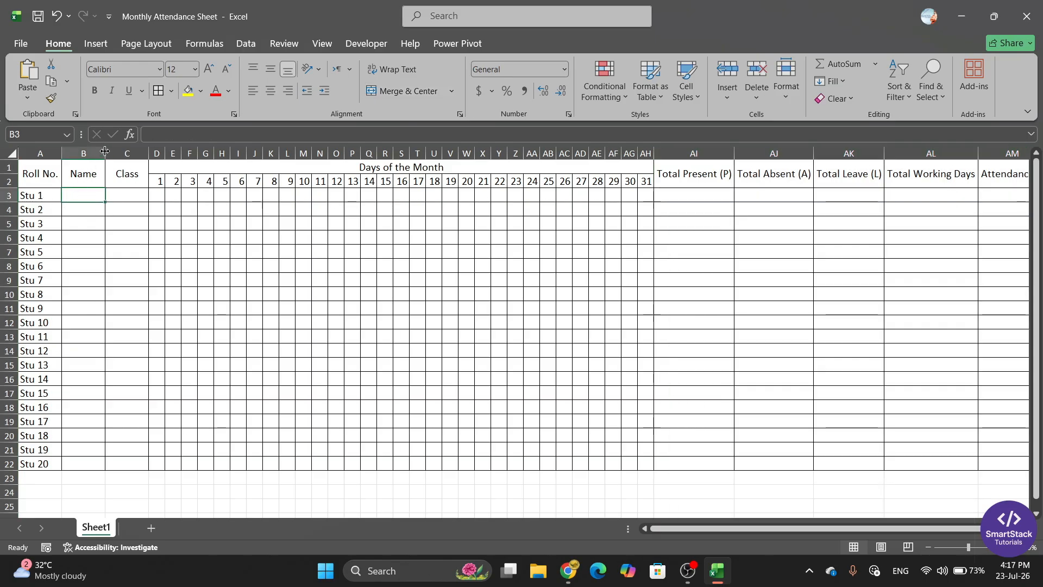
left_click_drag(105, 151, 130, 151)
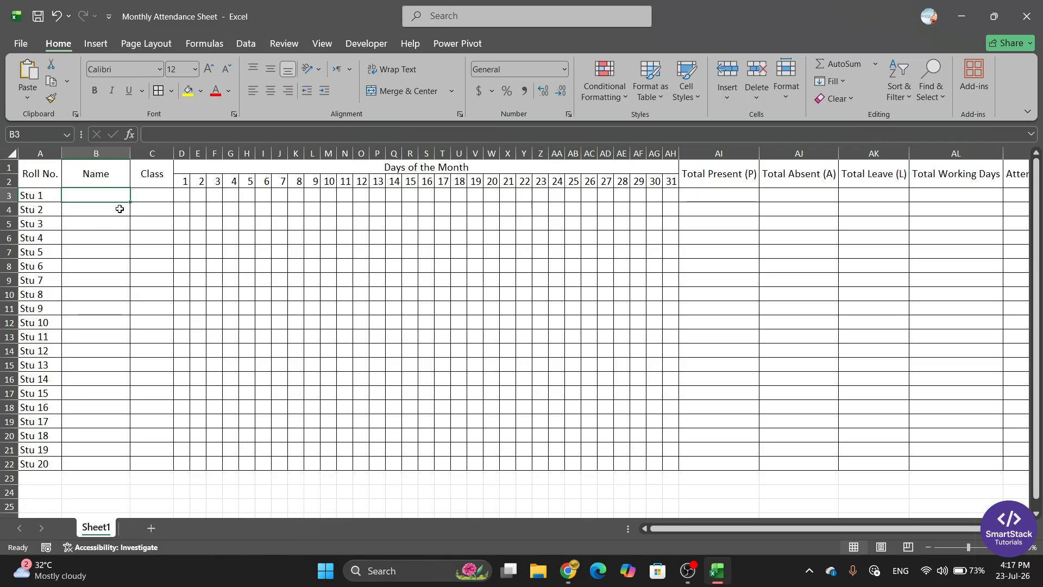
Copy the student names in B1:B15 from Sheet2 of the Test workbook and paste them as values from B3 in the Monthly Attendance Sheet
key("super+d")
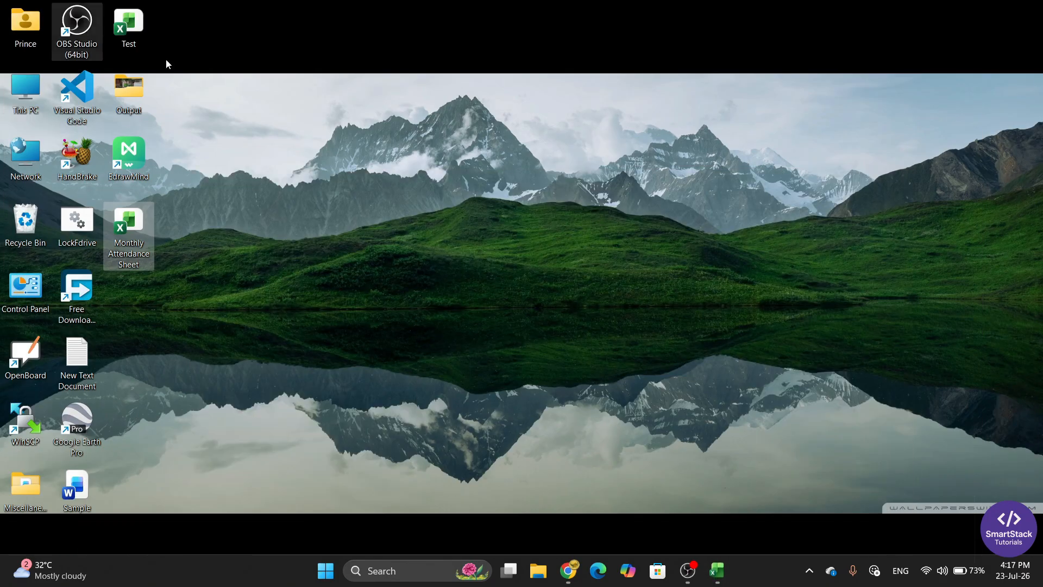
key("super+d")
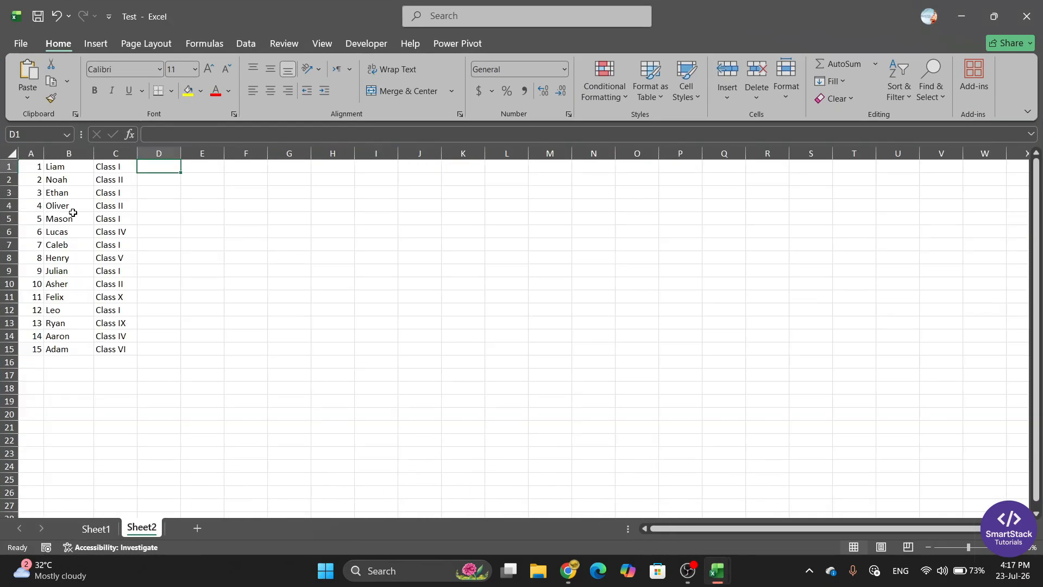
left_click_drag(66, 166, 63, 346)
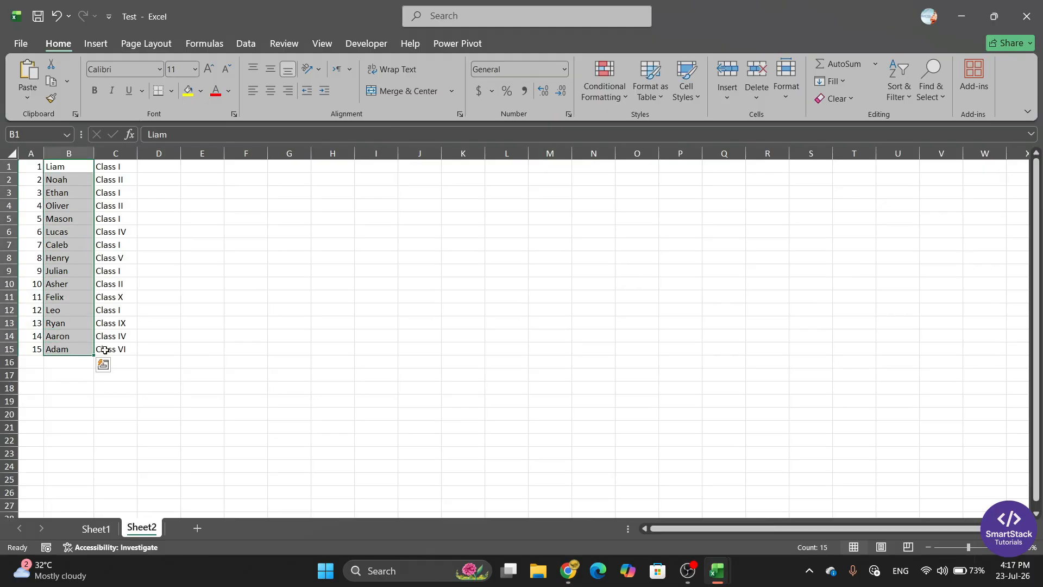
key("ctrl+c")
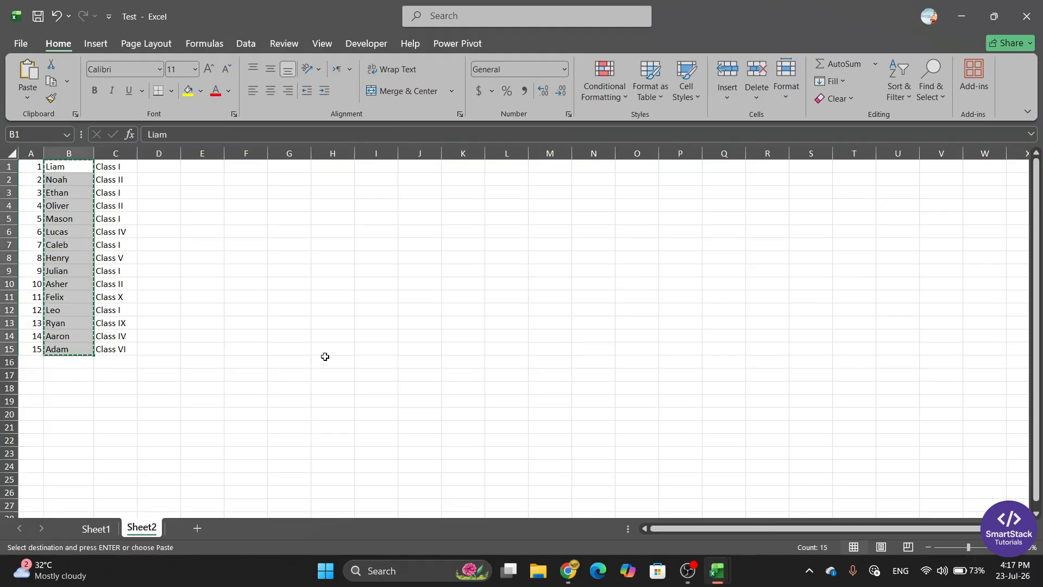
mouse_move(708, 566)
left_click(691, 535)
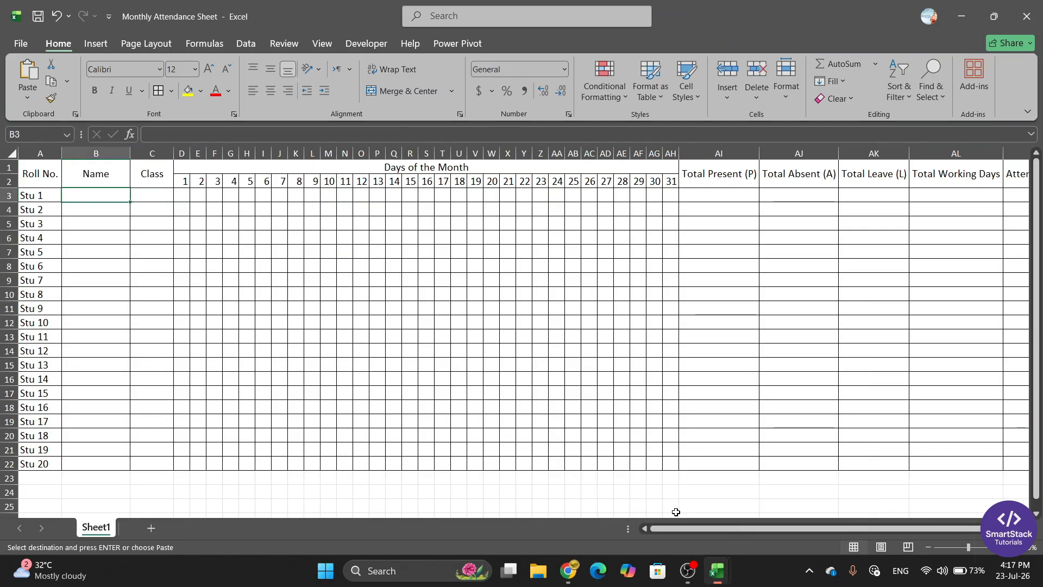
left_click(27, 93)
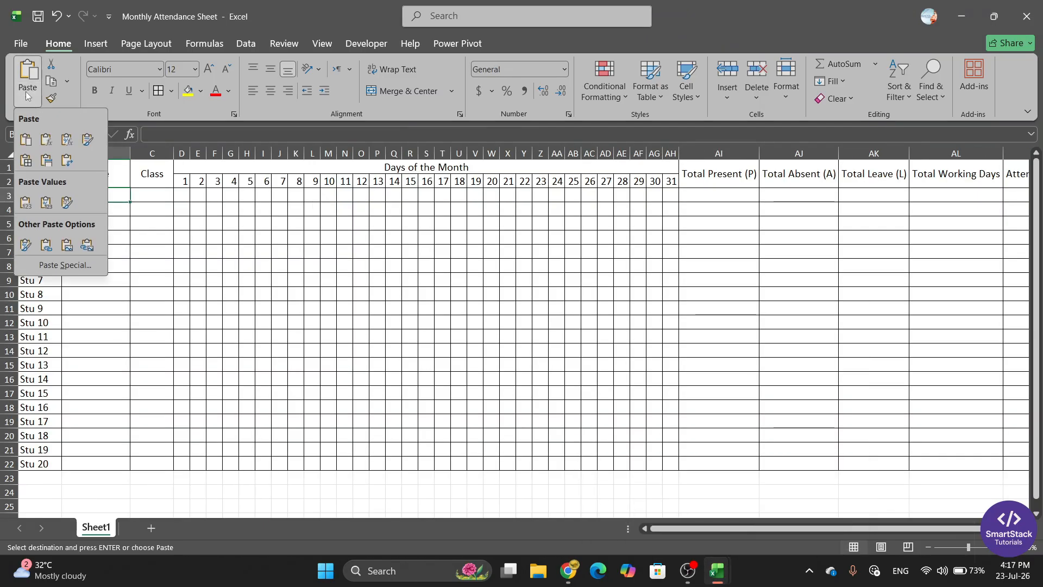
left_click(30, 205)
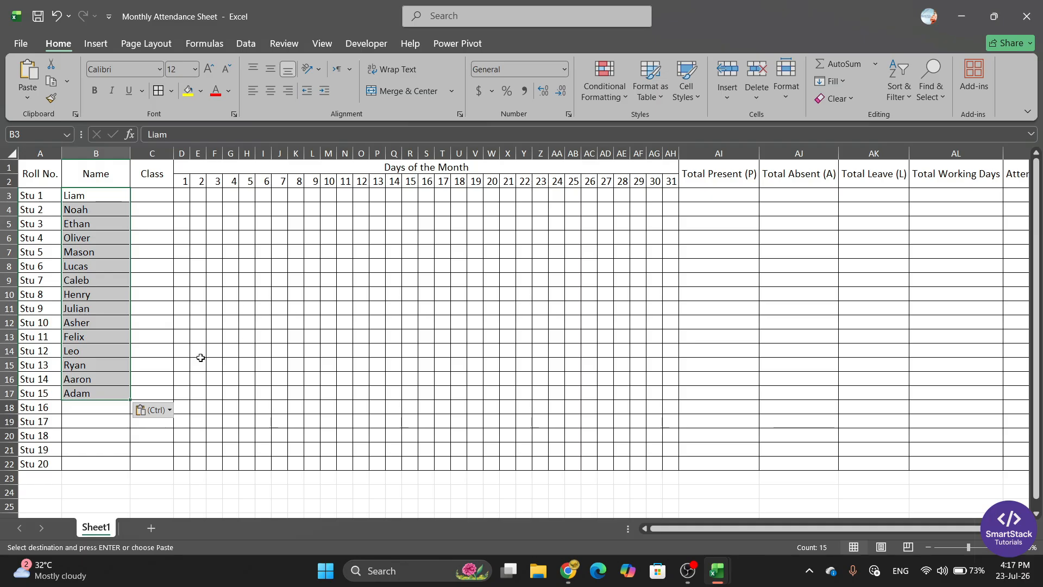
Copy the class entries in C1:C15 from the Test workbook's Sheet2 and paste them as values from C3 in the attendance sheet
left_click(143, 193)
key("alt+Tab")
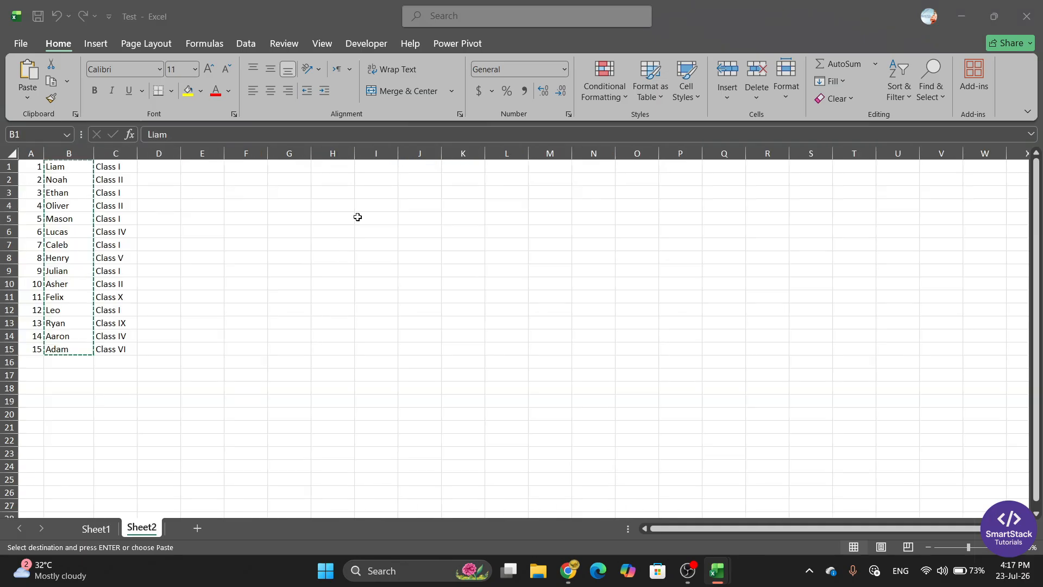
left_click_drag(121, 167, 122, 349)
key("ctrl+c")
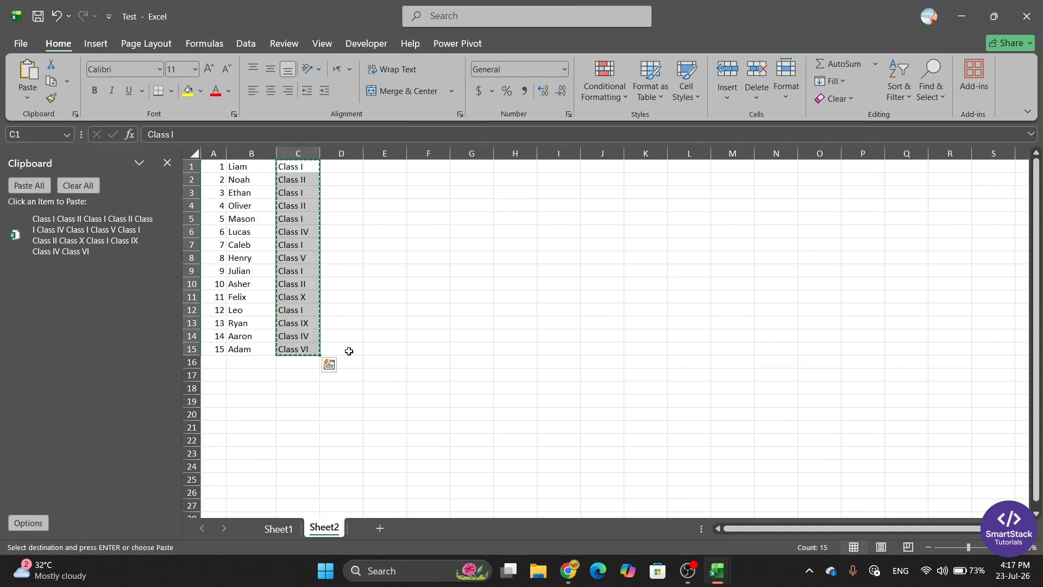
key("alt+Tab")
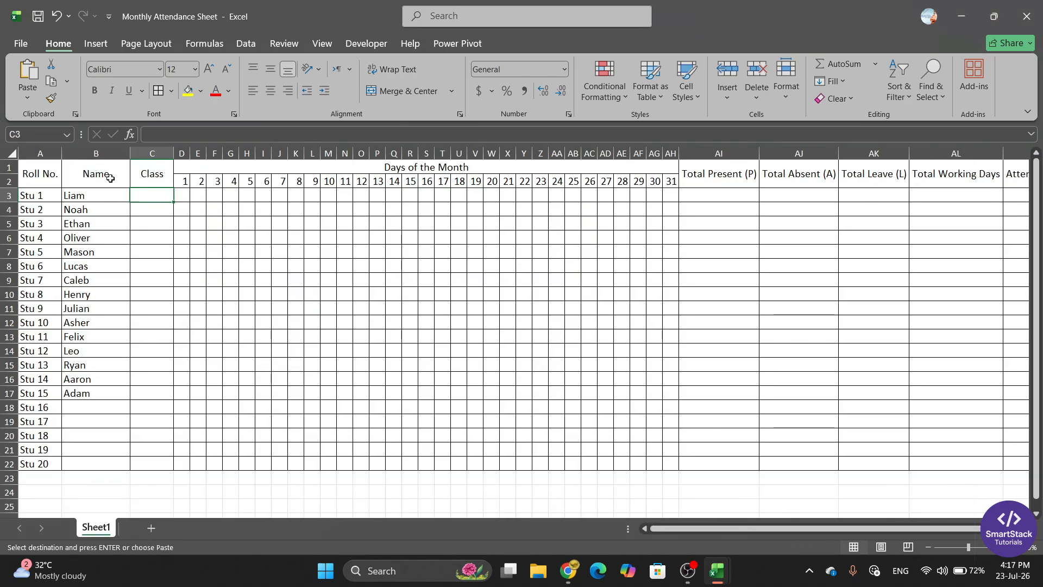
left_click(30, 95)
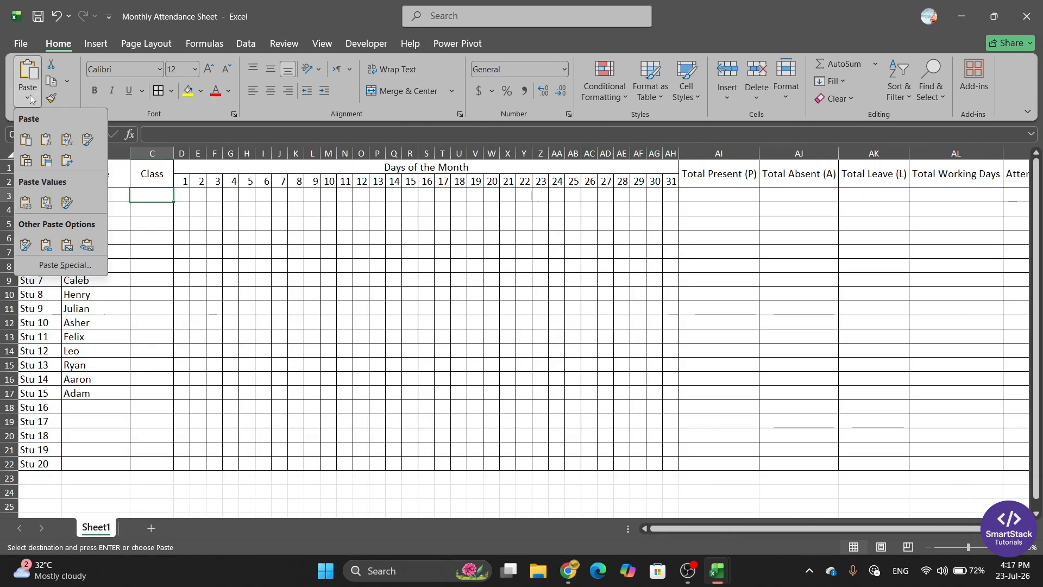
left_click(24, 202)
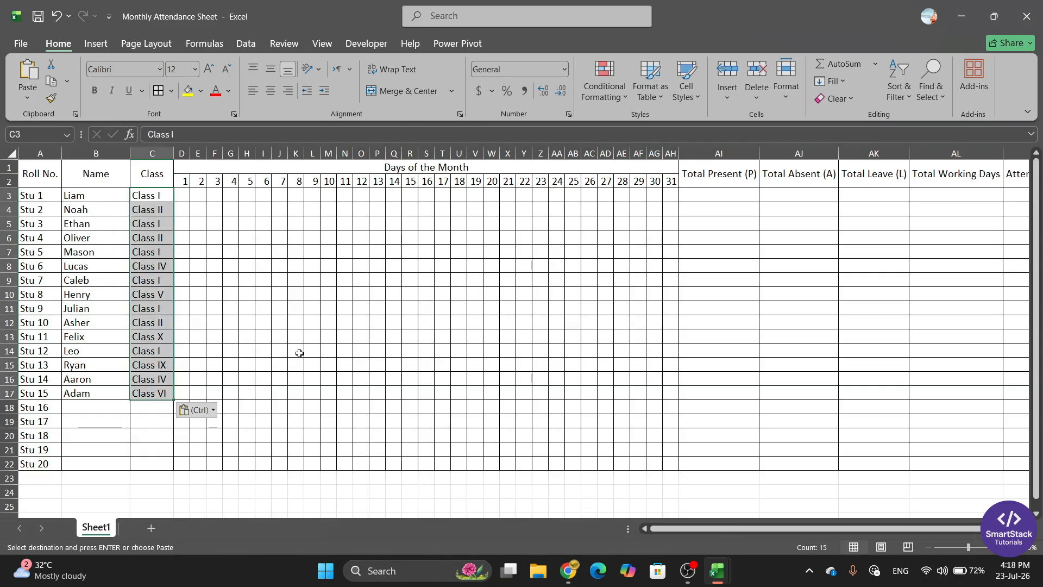
left_click(233, 345)
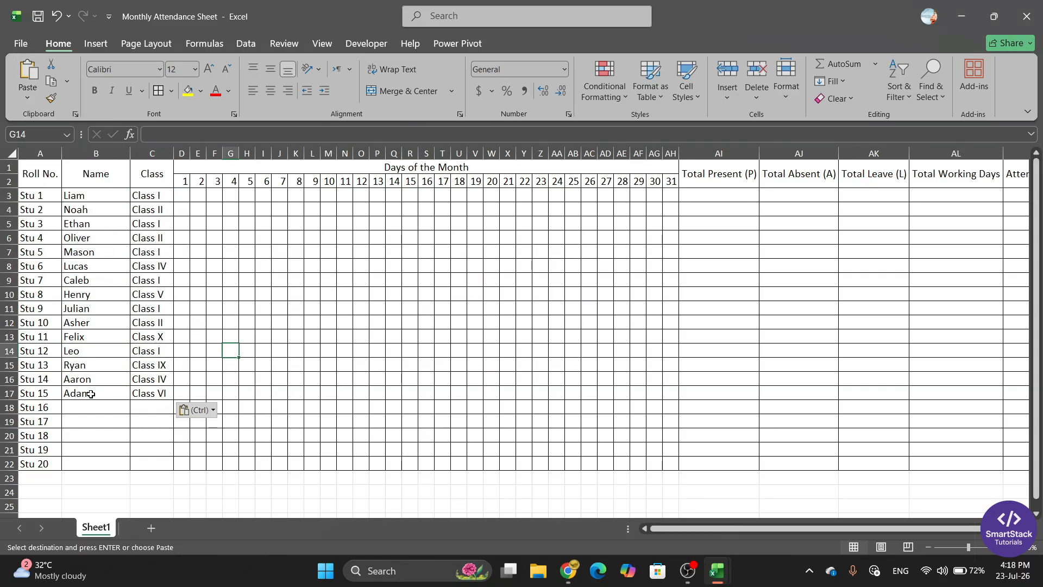
Enter the names of the five remaining students, Stu 16 to Stu 20, in B18:B22
left_click(81, 409)
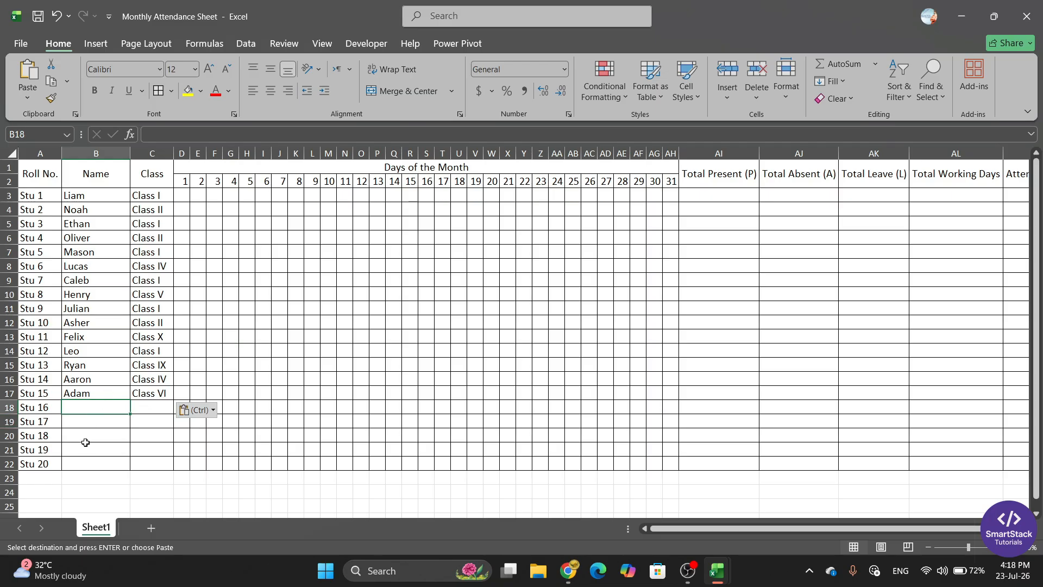
type("John")
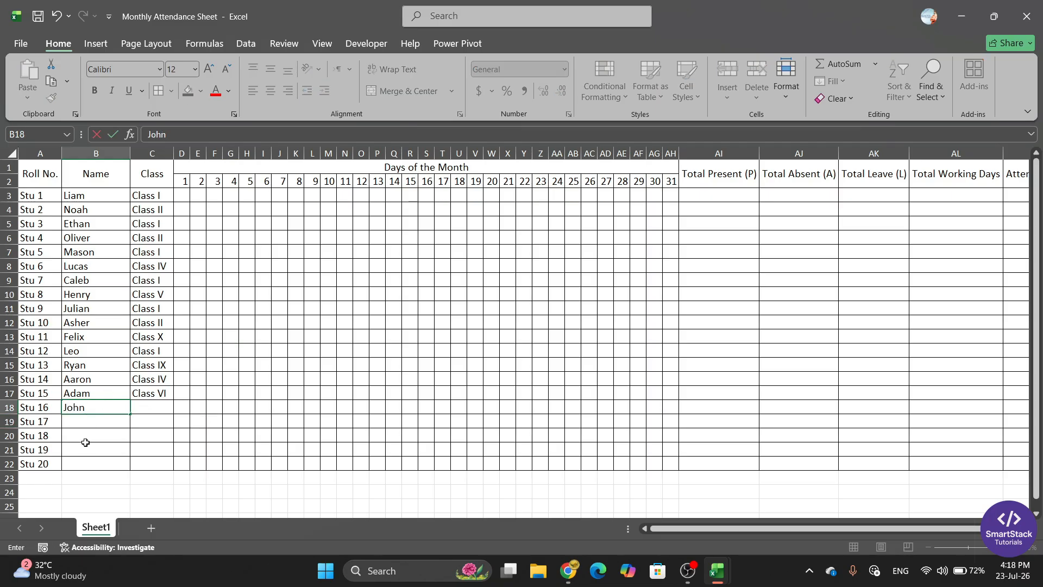
key("Return")
type("Myl")
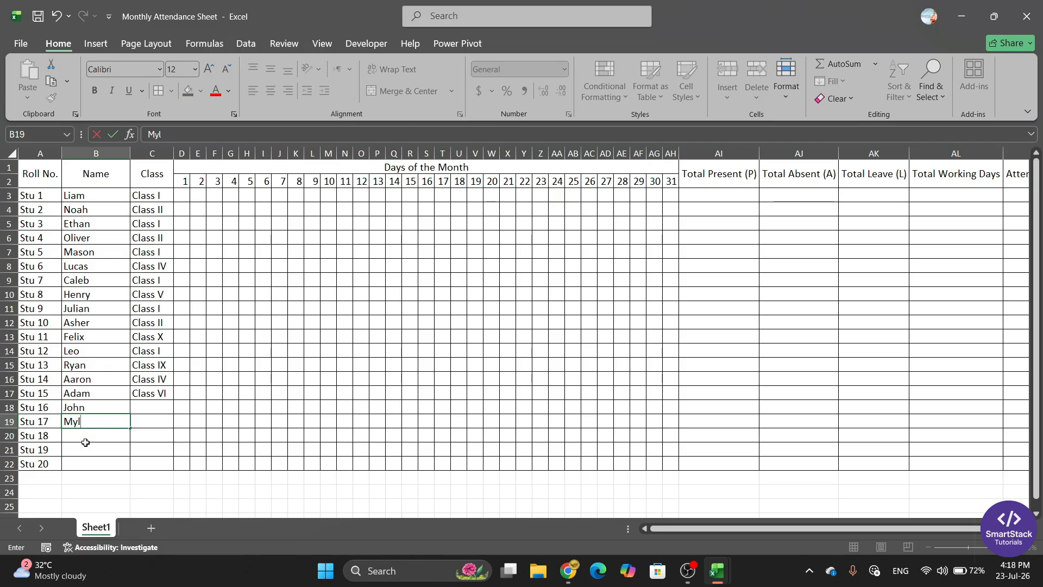
type("es")
key("Return")
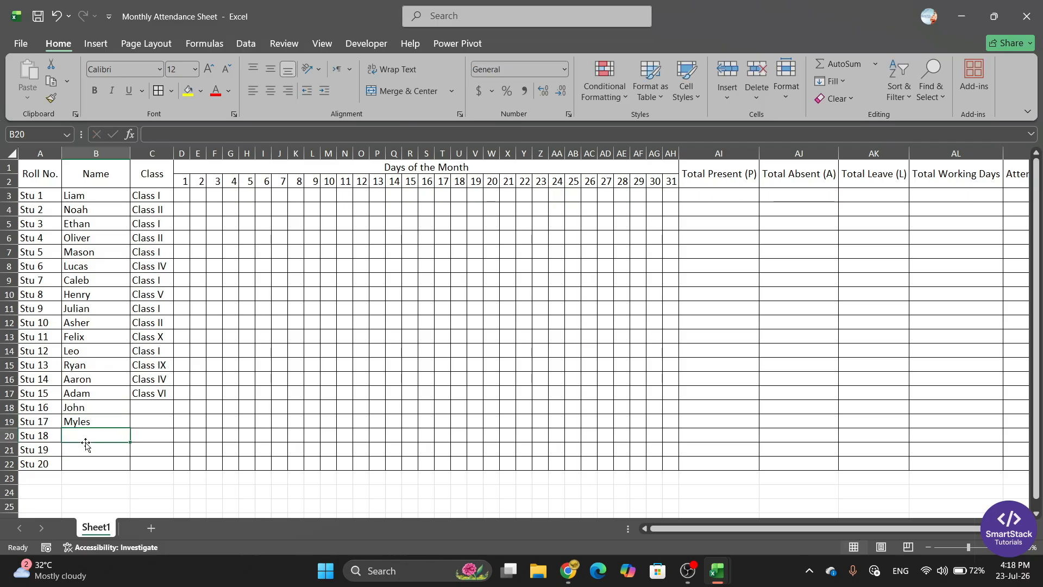
type("Owen")
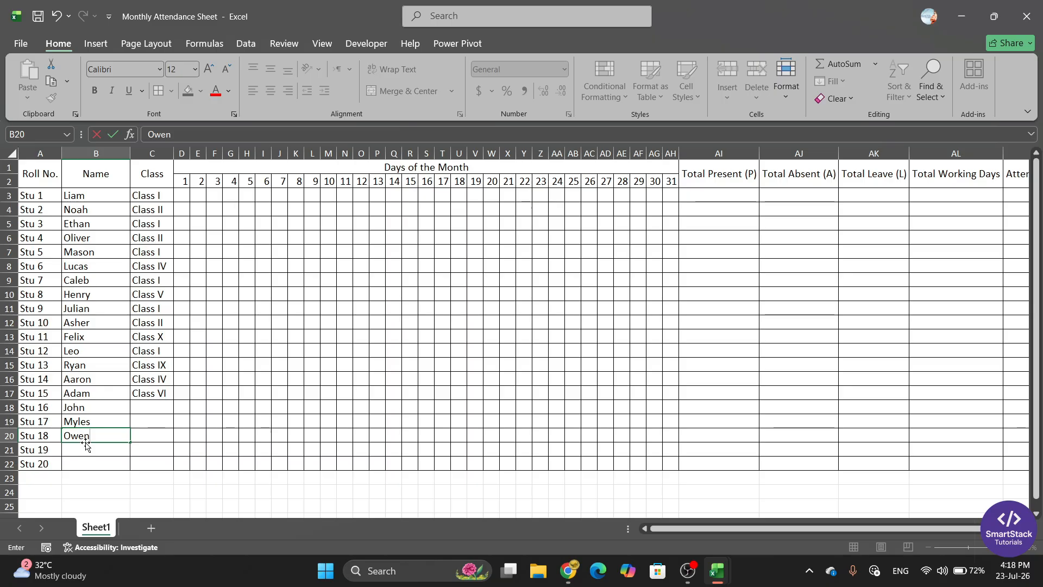
key("Return")
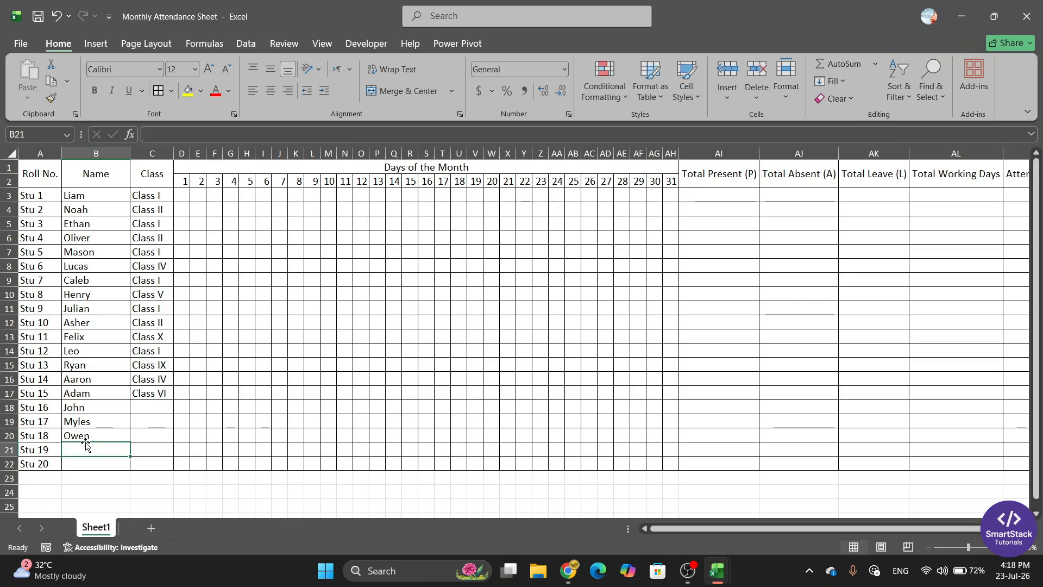
type("Rahul")
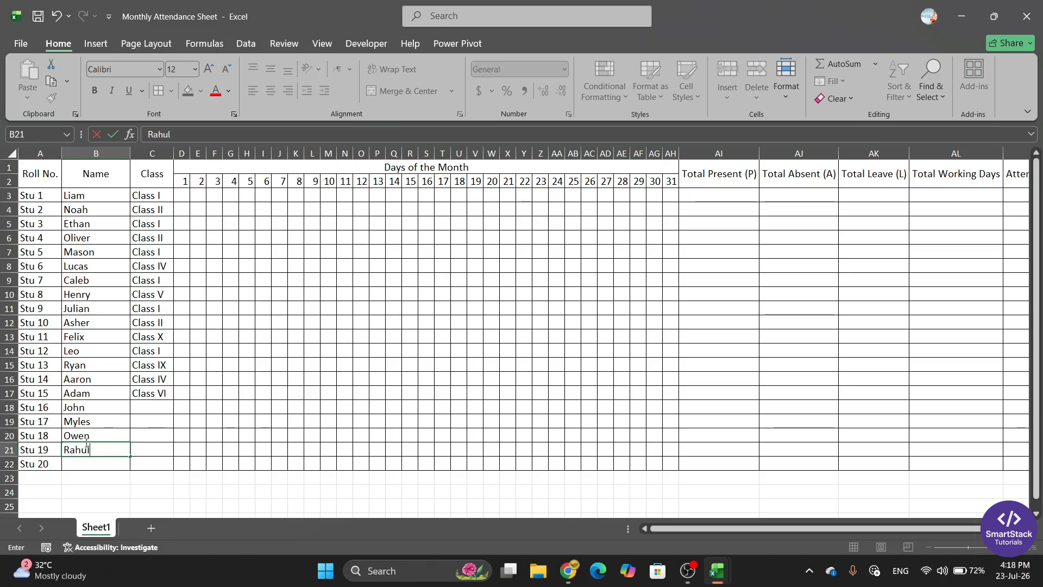
key("Return")
type("A")
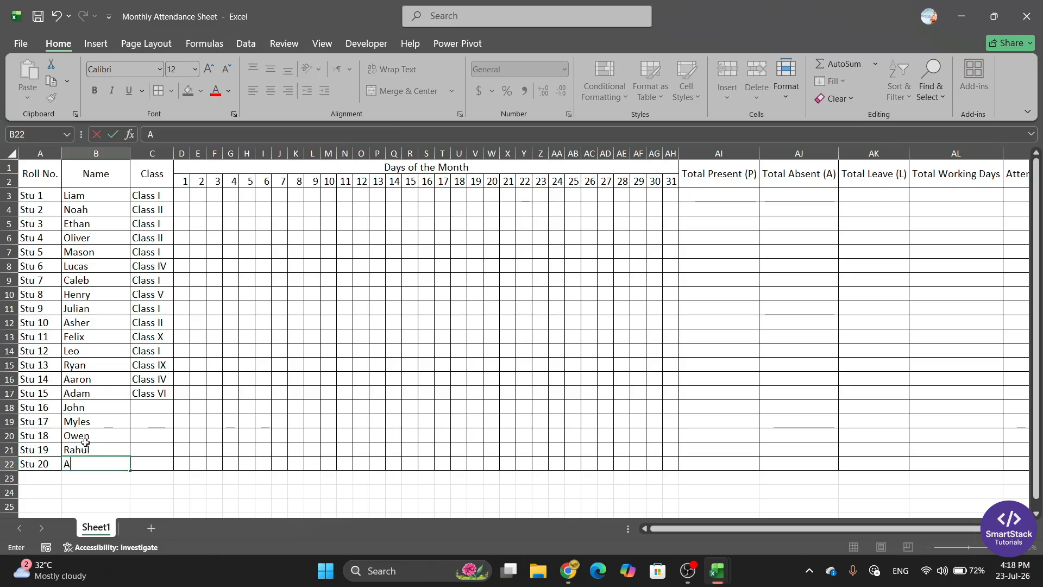
type("mit")
Fill Class VI from C17 down to C22, changing C19 to Class VII and C20 to Class VIII
left_click_drag(148, 393, 146, 465)
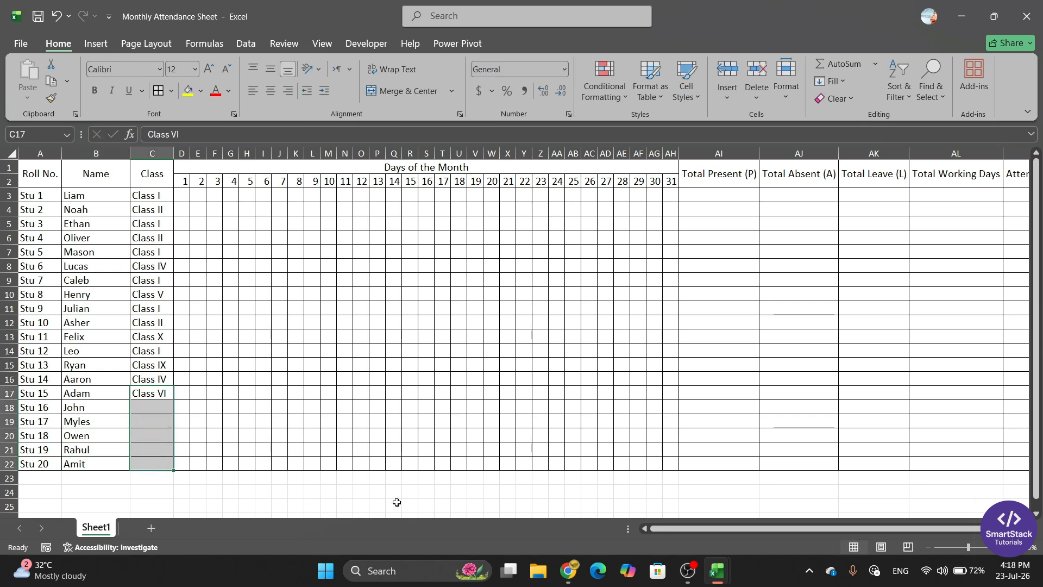
key("ctrl+d")
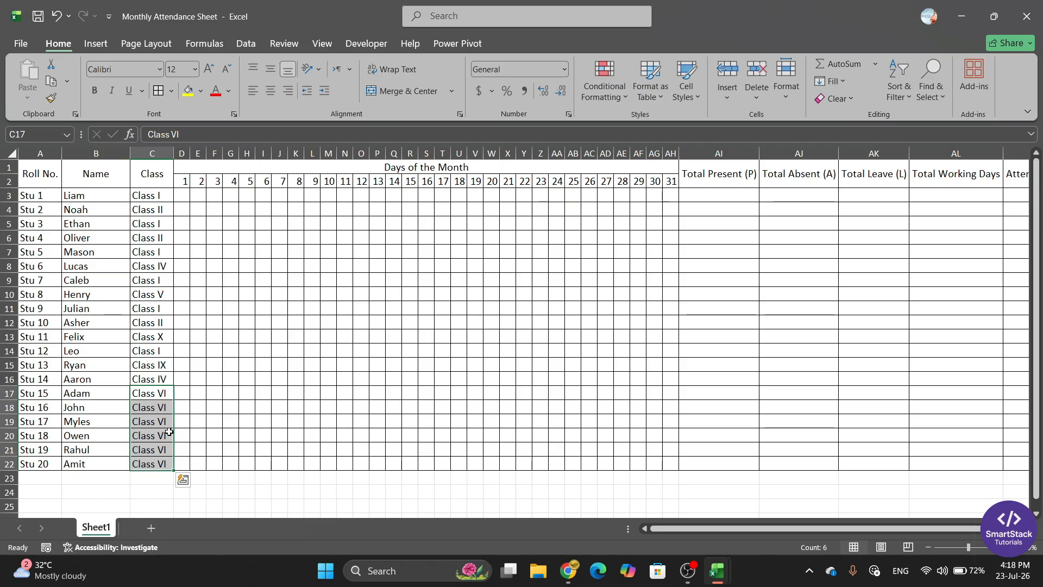
double_click(169, 424)
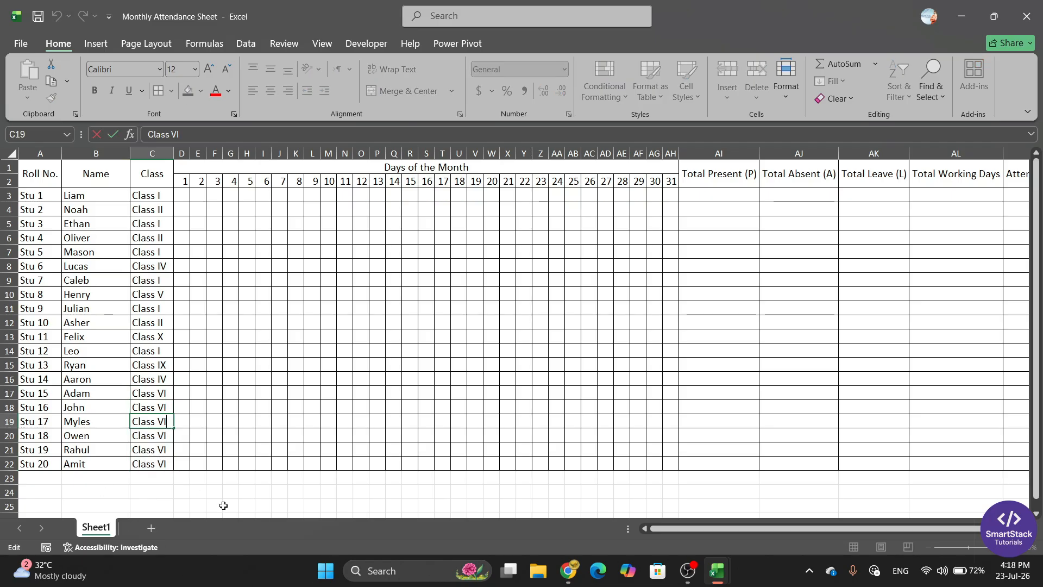
type("I")
double_click(164, 435)
type("II")
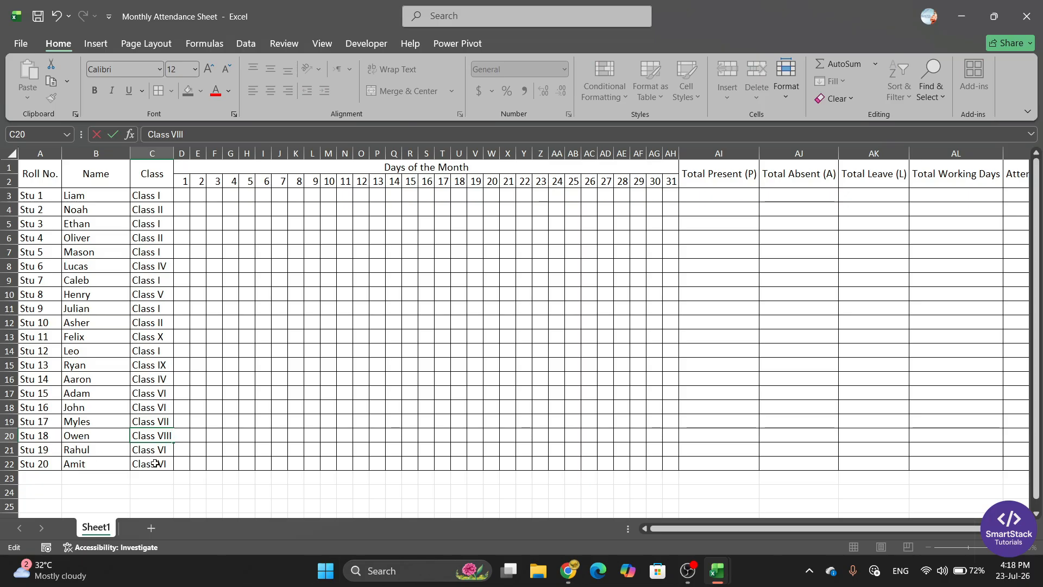
Change the class in C22 to Class X and save the workbook
double_click(167, 463)
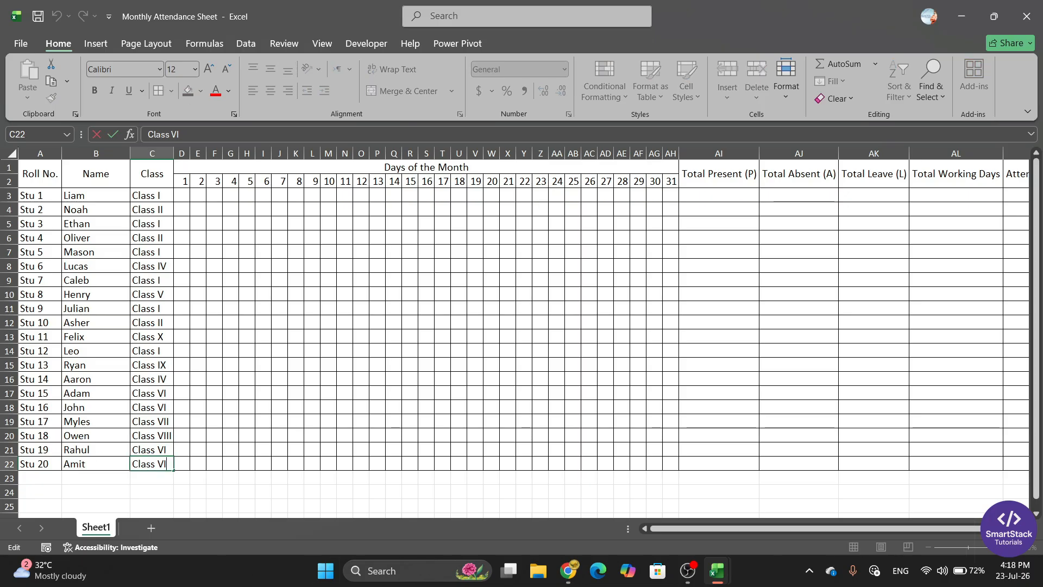
key("BackSpace")
key("BackSpace")
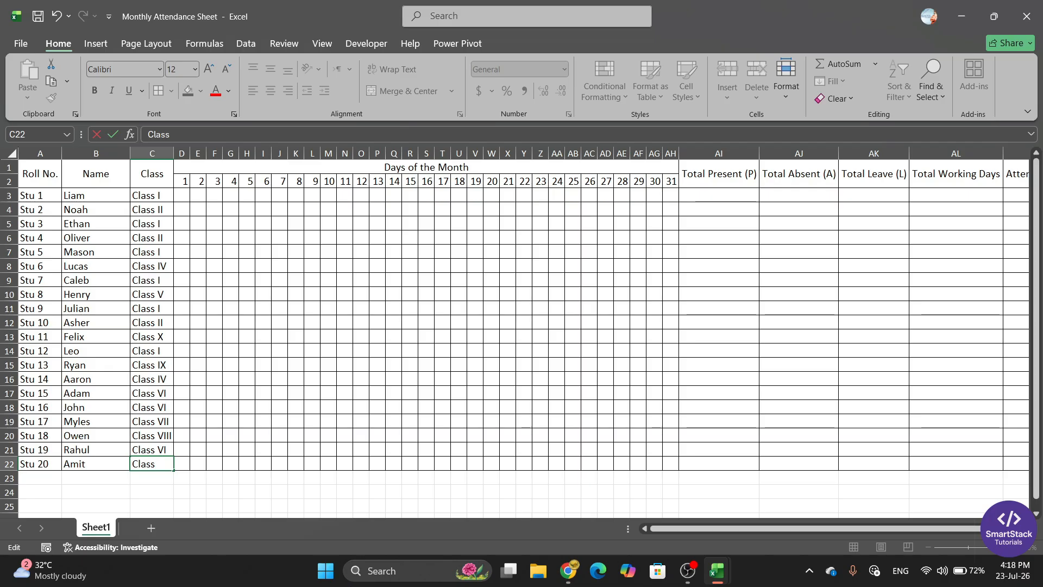
type("X")
left_click(185, 196)
left_click(38, 17)
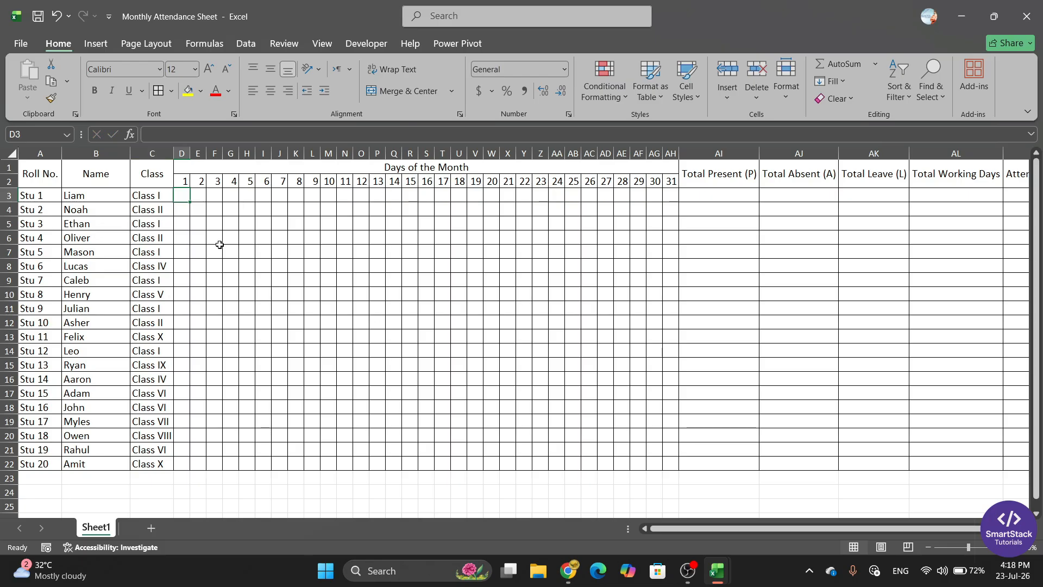
left_click_drag(182, 196, 545, 200)
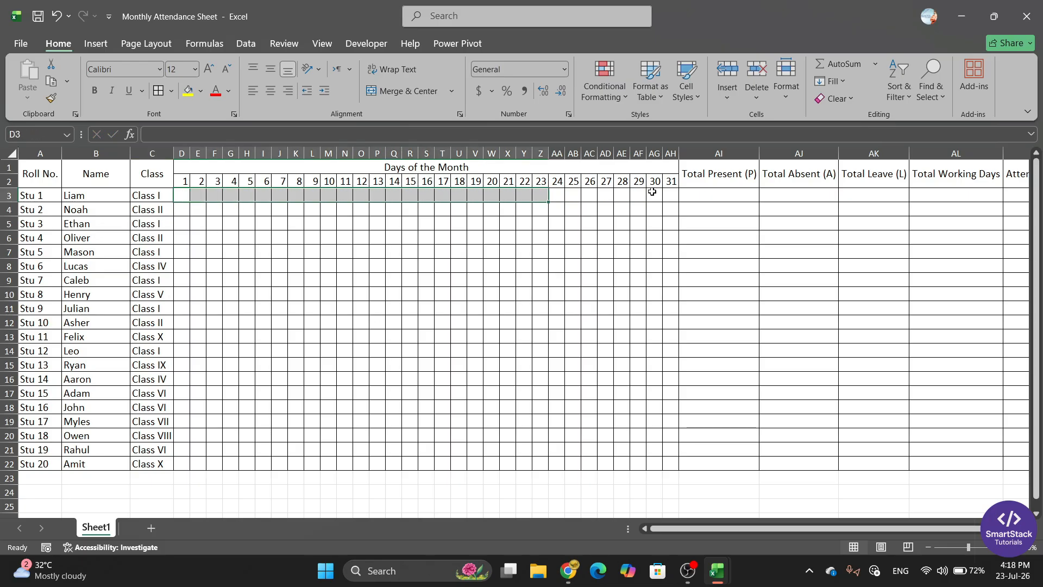
left_click(671, 195)
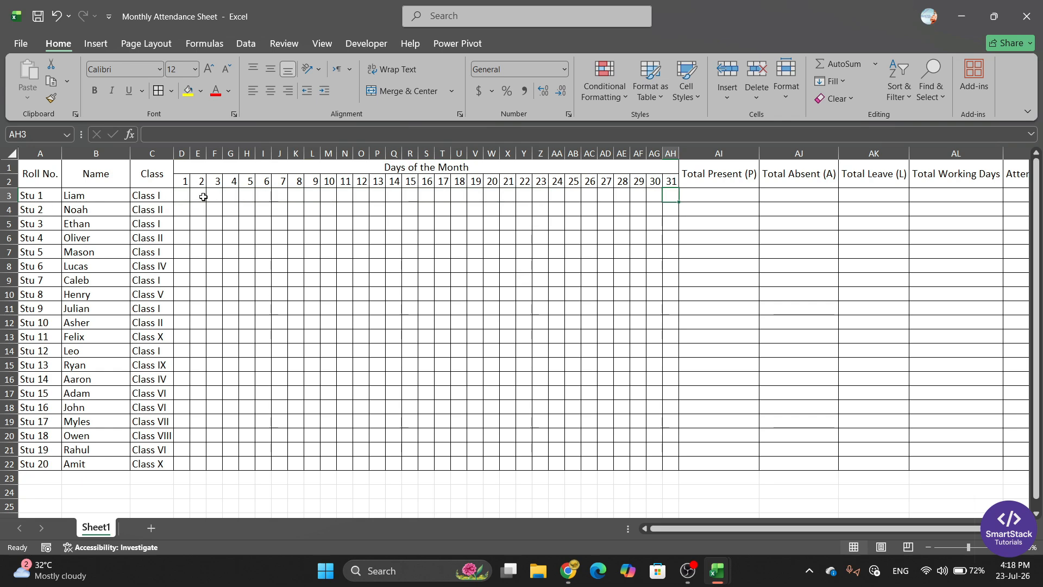
left_click(185, 194)
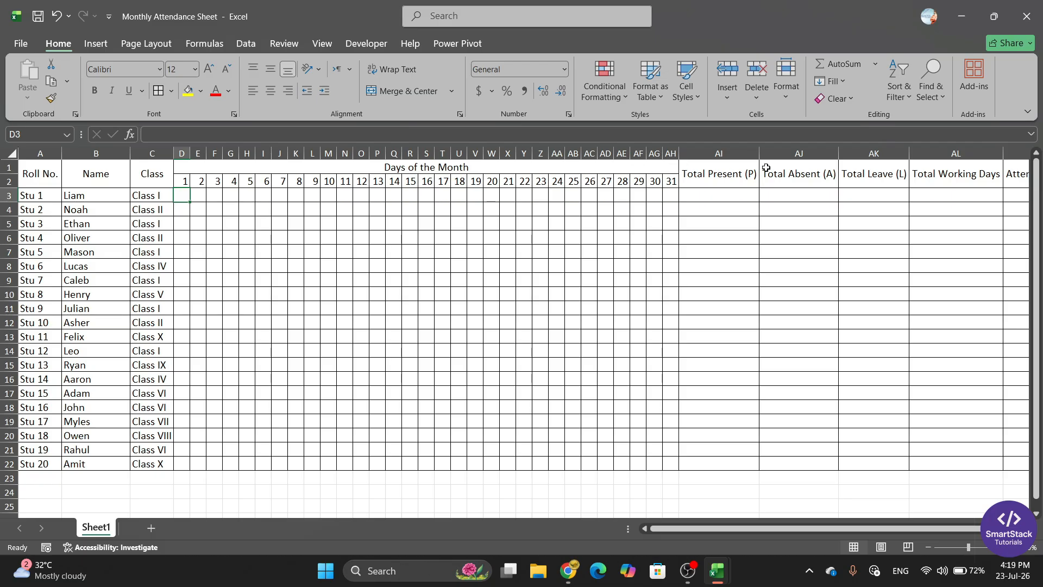
Insert a blank row above the header rows and merge and center A1:AM1 in it
left_click(8, 167)
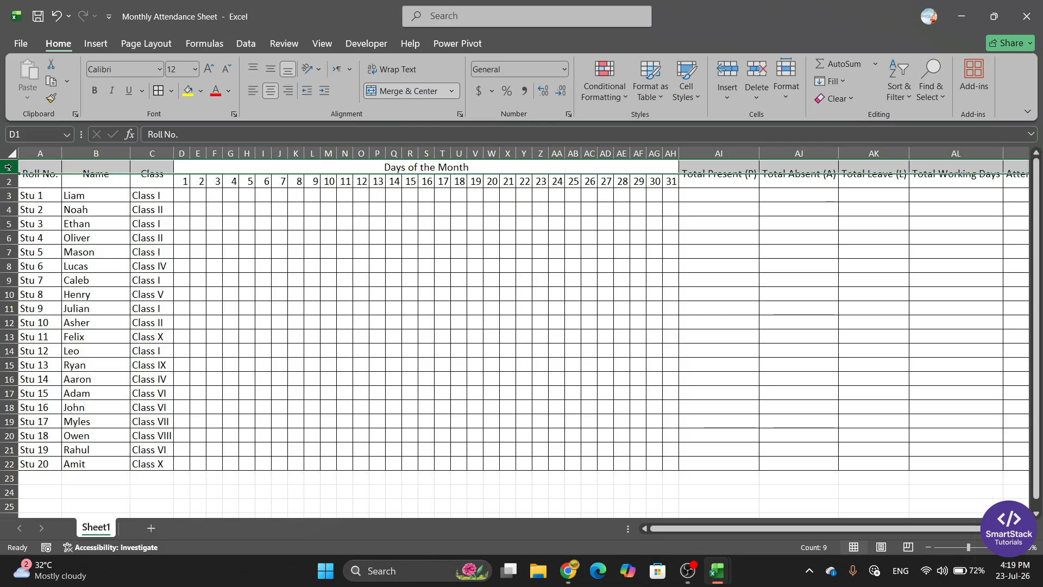
right_click(9, 168)
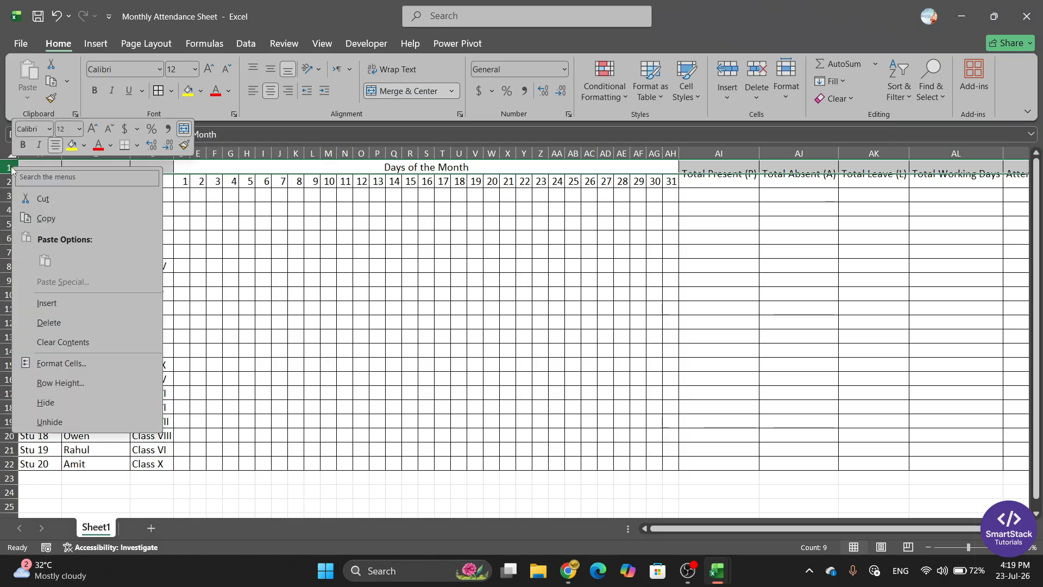
left_click(54, 302)
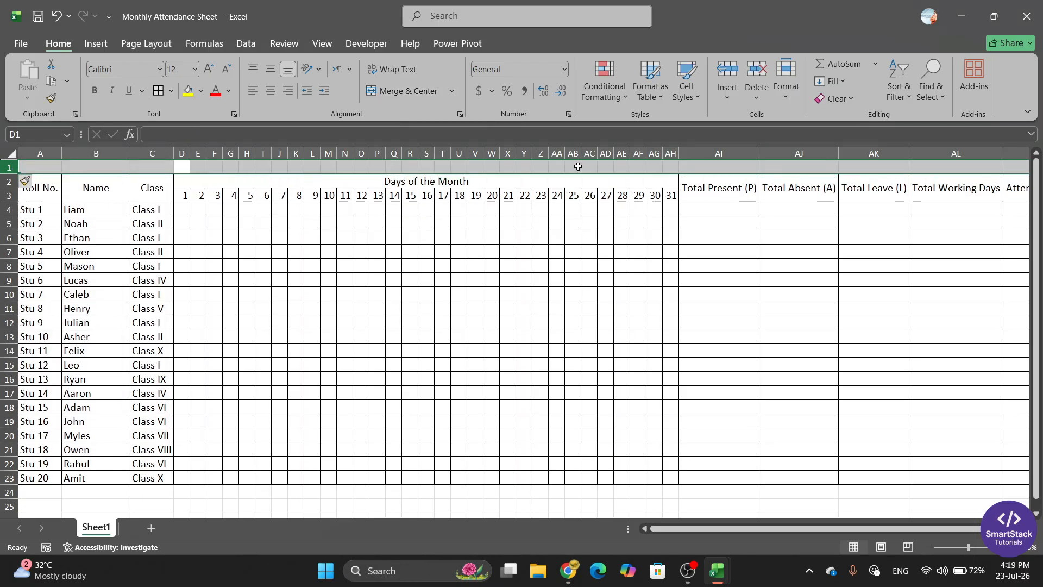
left_click(754, 262)
left_click_drag(42, 169, 877, 167)
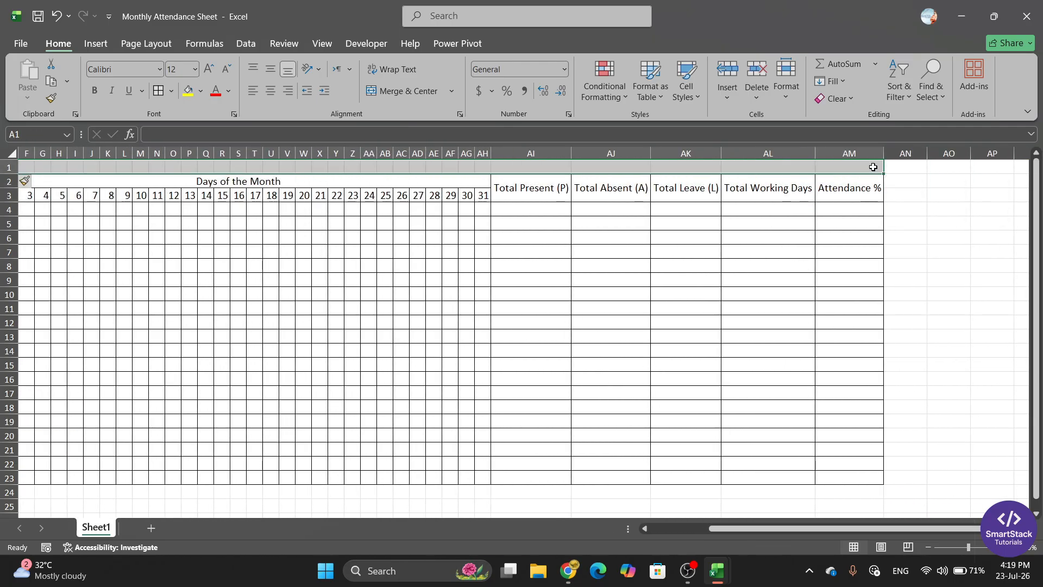
left_click(401, 90)
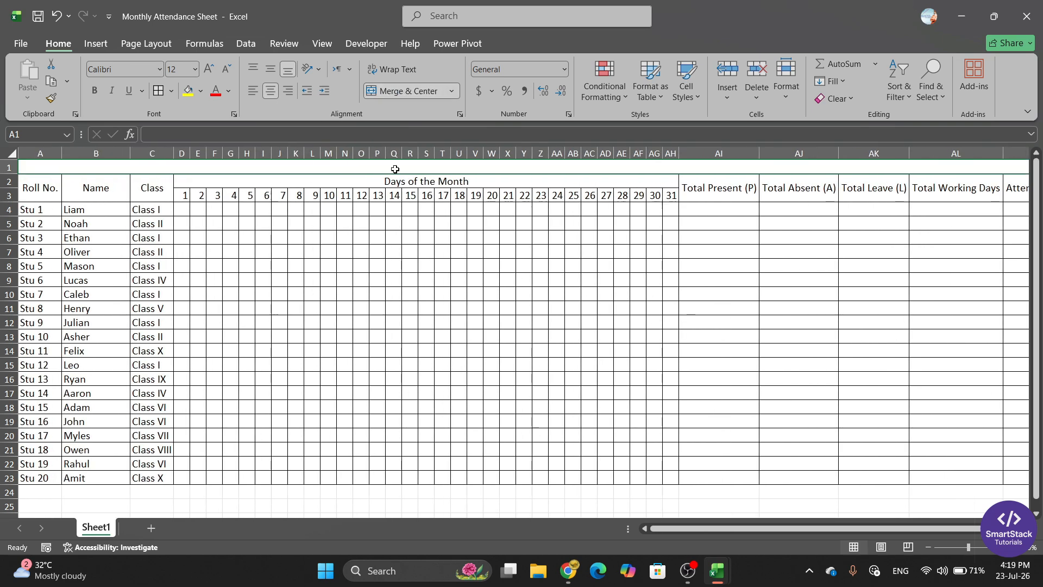
Enter the title "Monthly Attendance Sheet - Month/Year" in the merged cell A1
double_click(396, 169)
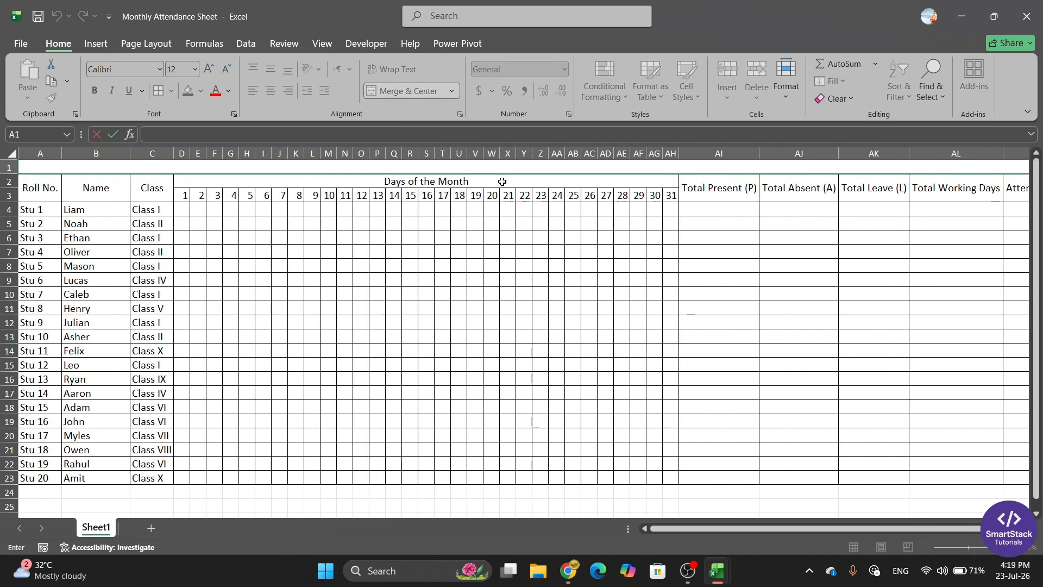
type("Monthly ")
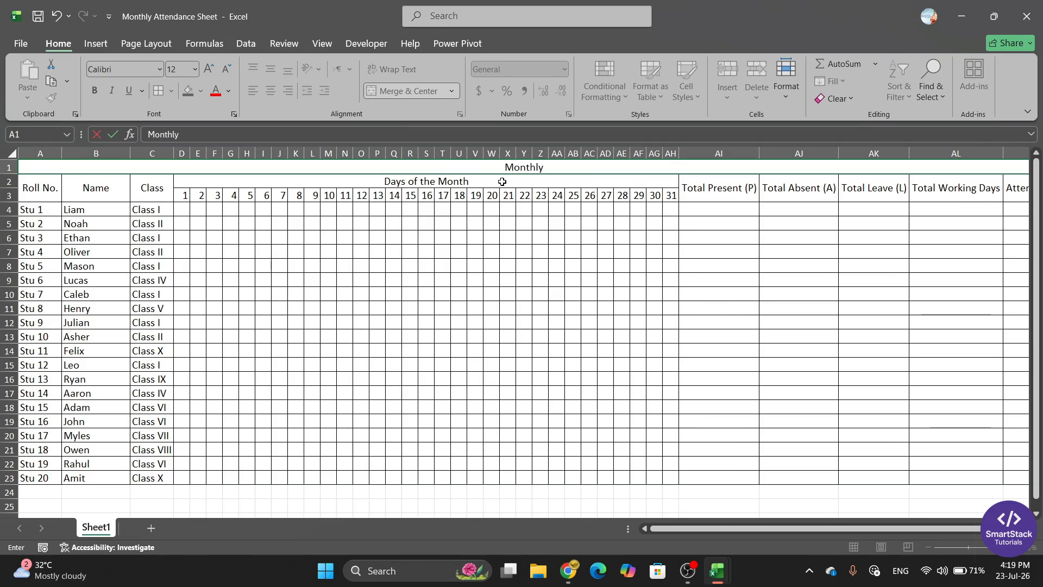
type("Attendanc")
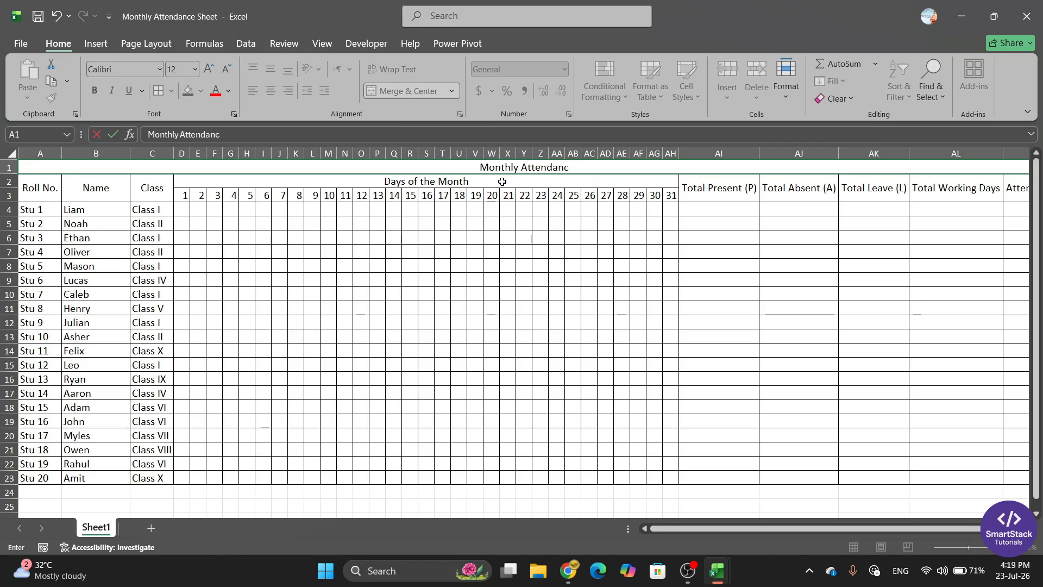
type("e Sh")
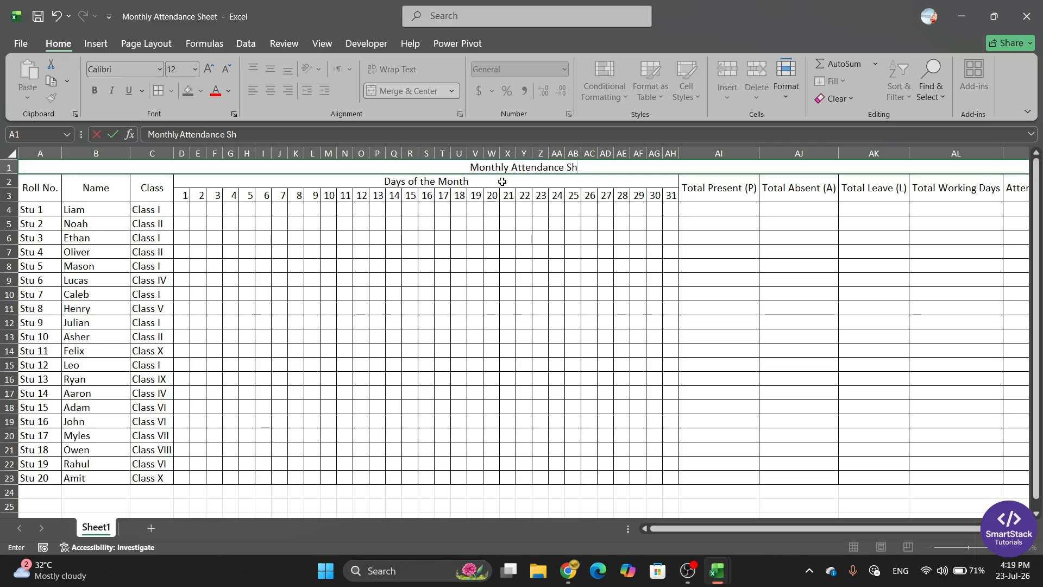
type("eet -")
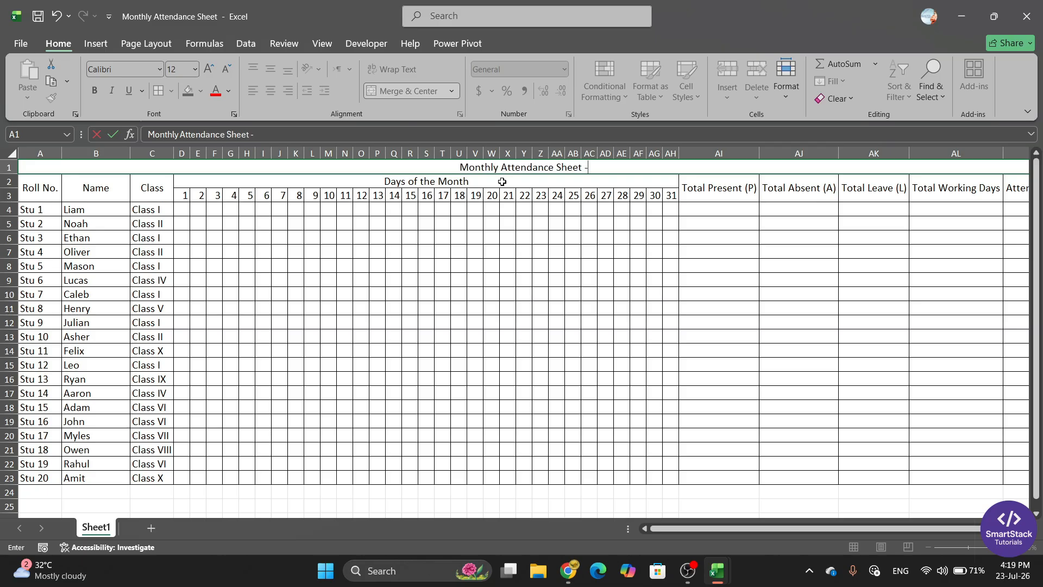
type(" Month")
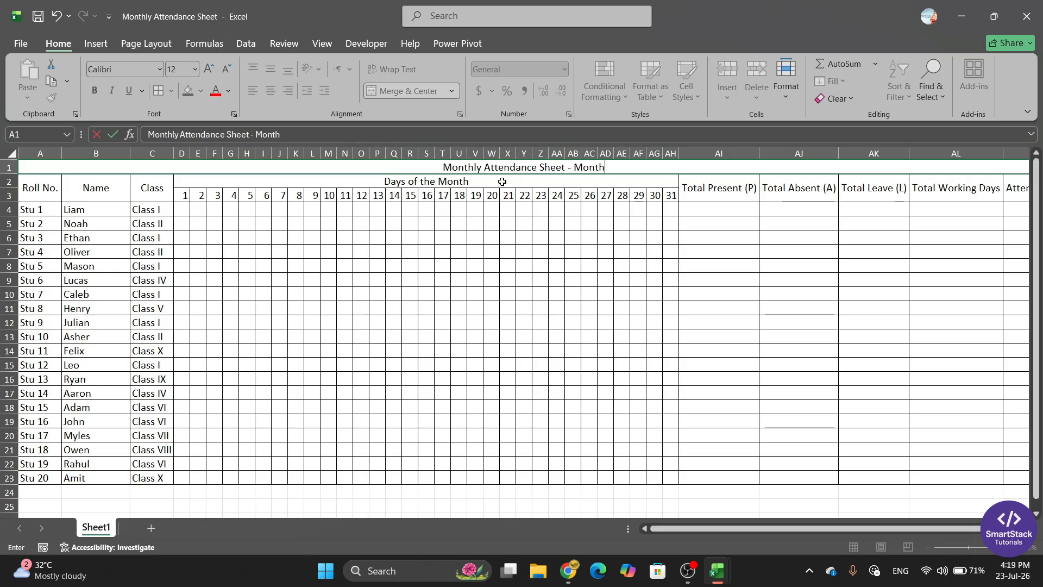
type("/")
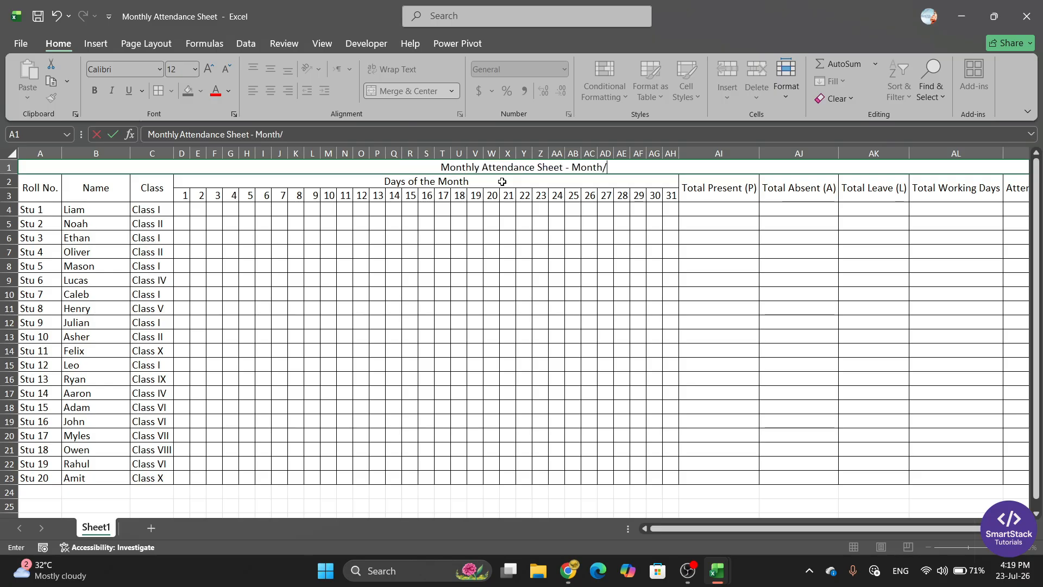
type("Year")
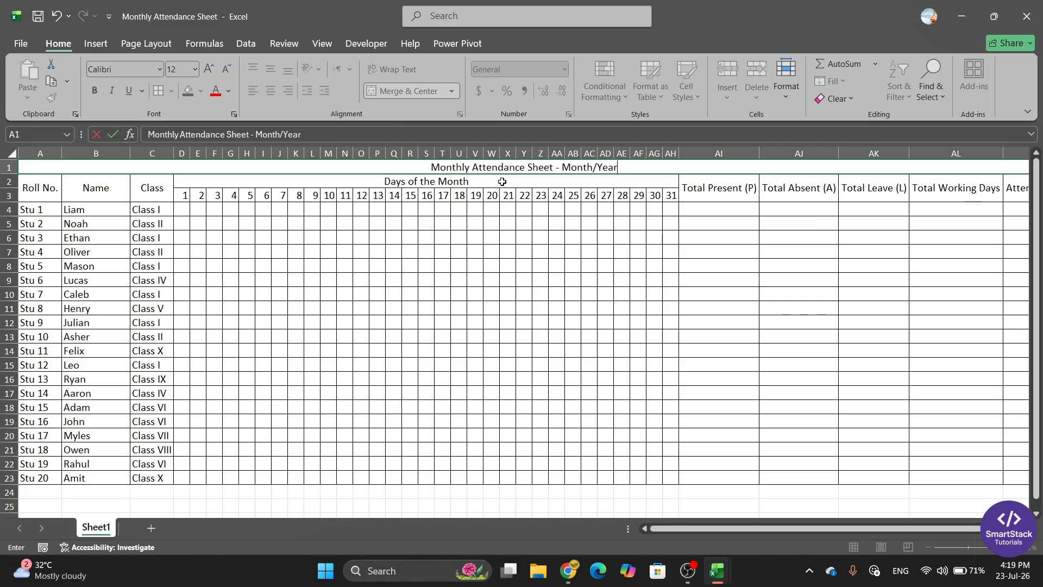
left_click(697, 210)
Make the title in A1 bold and increase its font size to 16
left_click(499, 169)
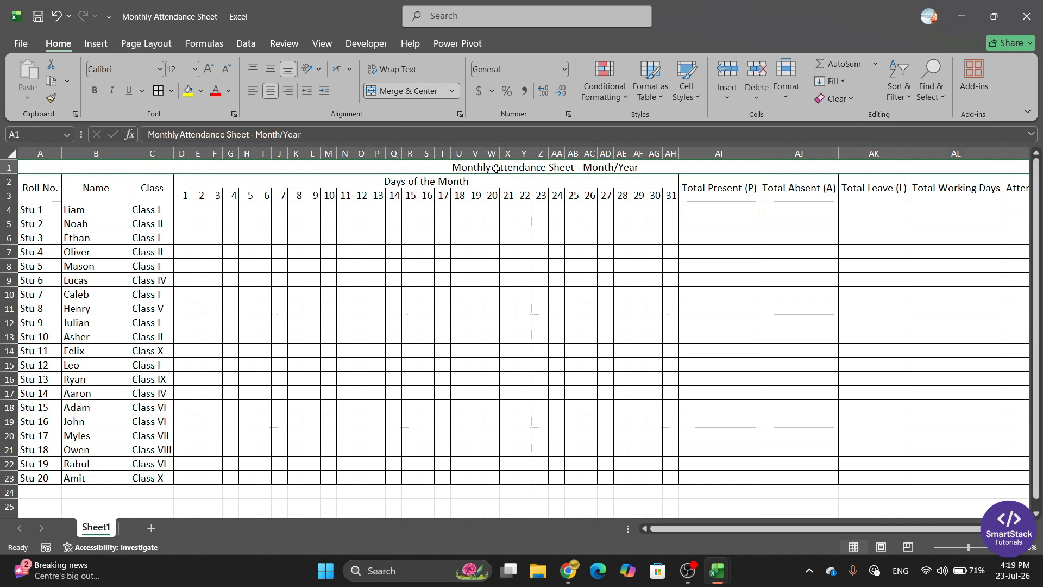
left_click(94, 90)
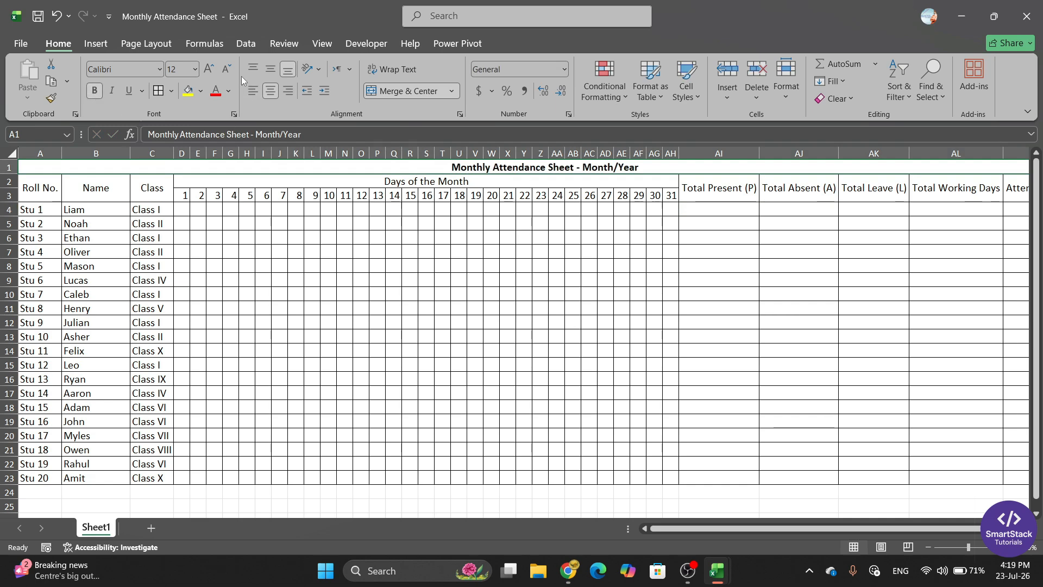
left_click(210, 69)
left_click(211, 70)
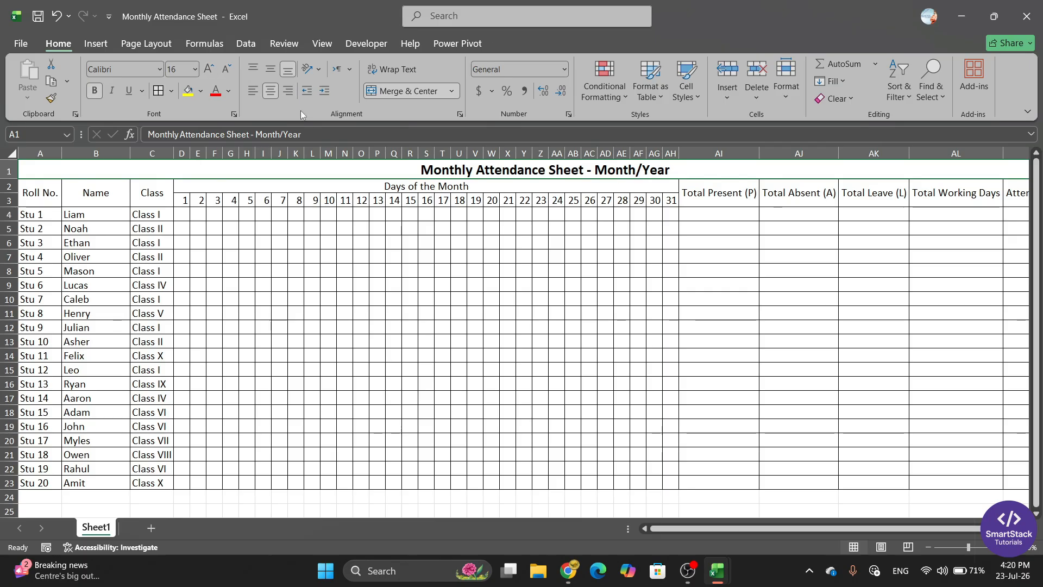
Fill the merged title cell A1 with the gold theme color
left_click(202, 95)
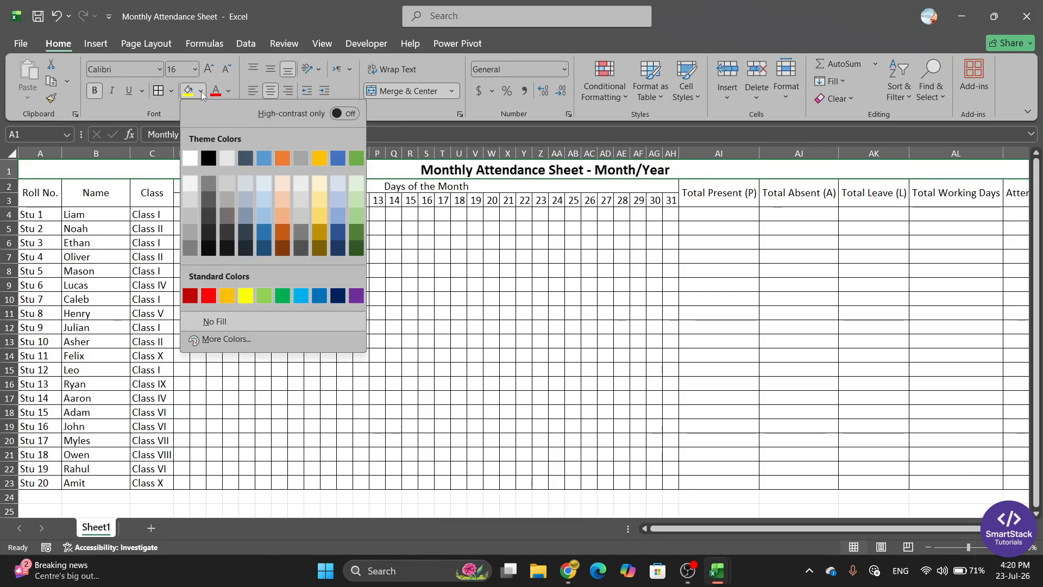
left_click(320, 159)
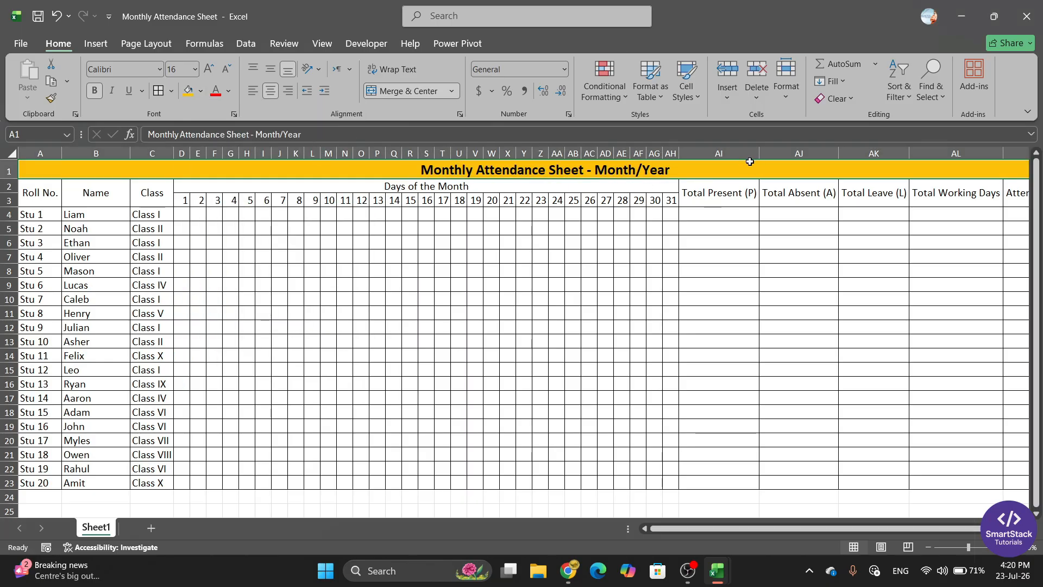
Make the header rows A2:AM3 bold and fill them with the lightest green theme color
left_click_drag(32, 192, 1017, 194)
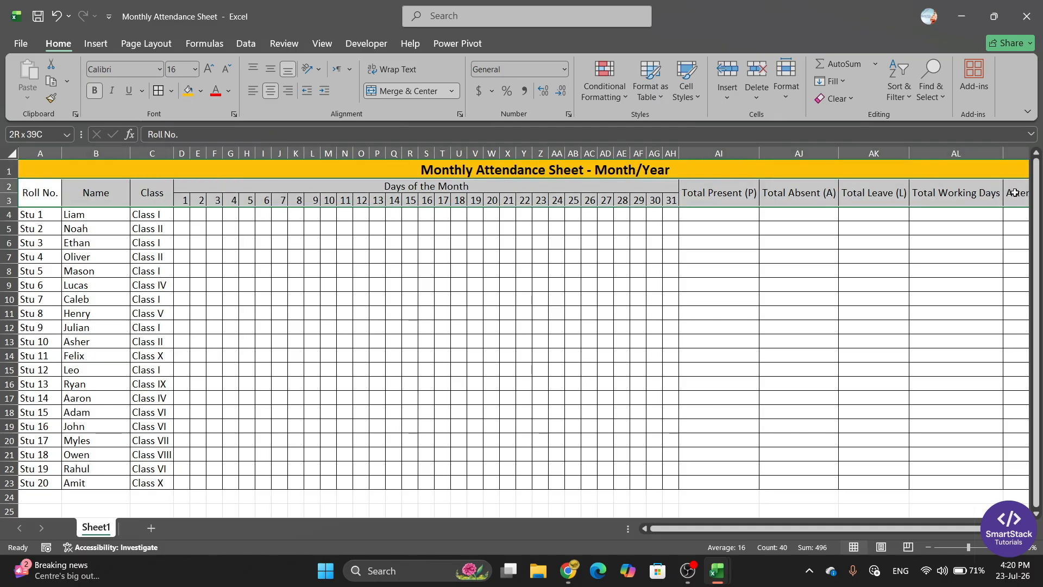
left_click(96, 90)
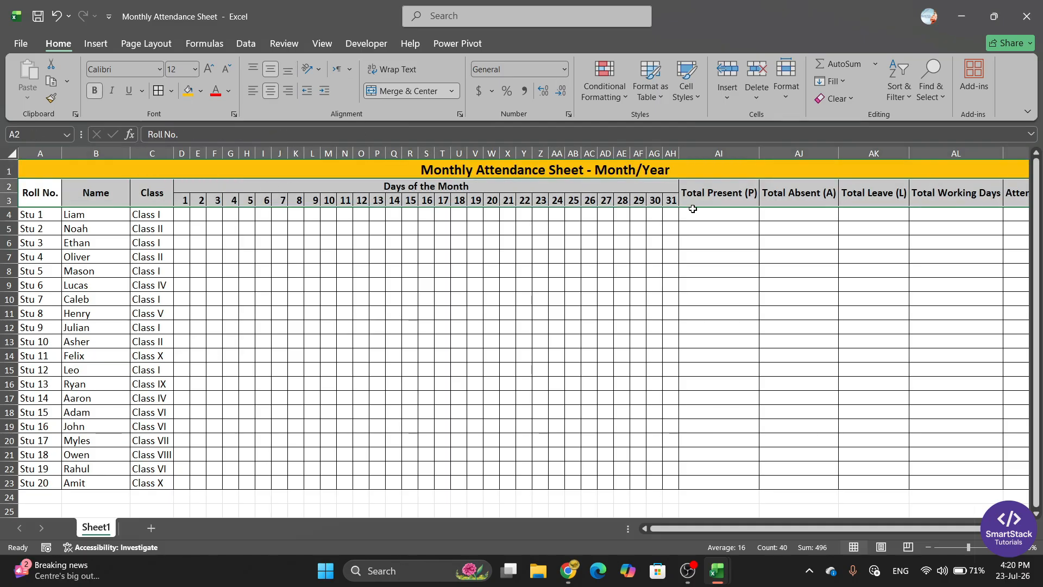
left_click(730, 200)
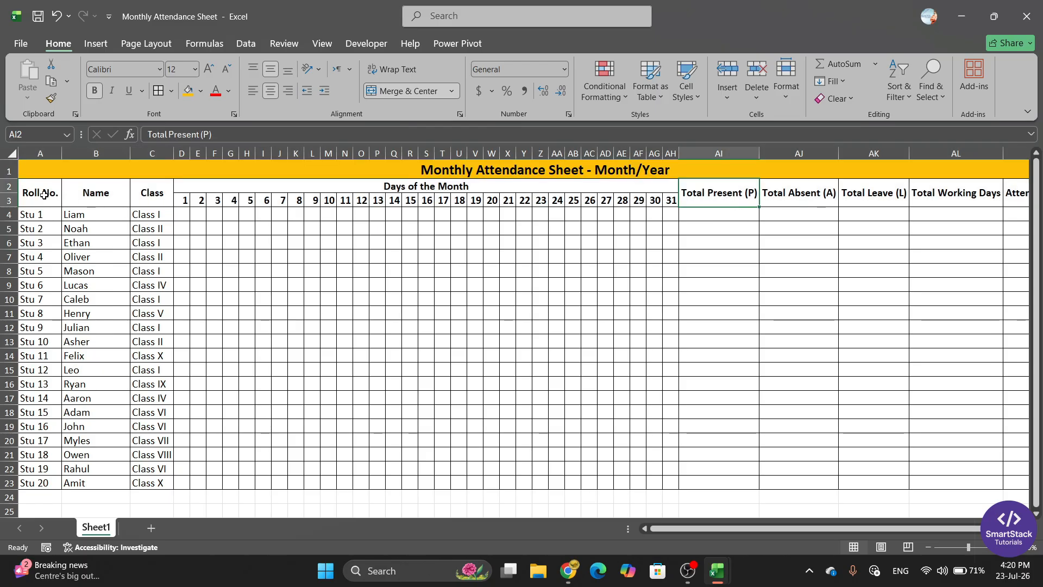
left_click_drag(39, 196, 1017, 196)
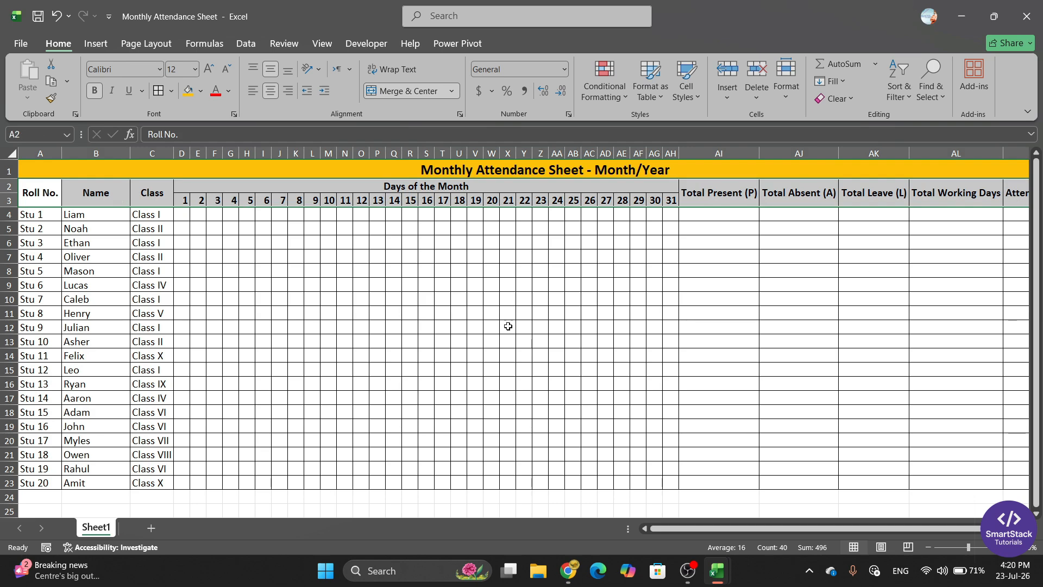
left_click(201, 91)
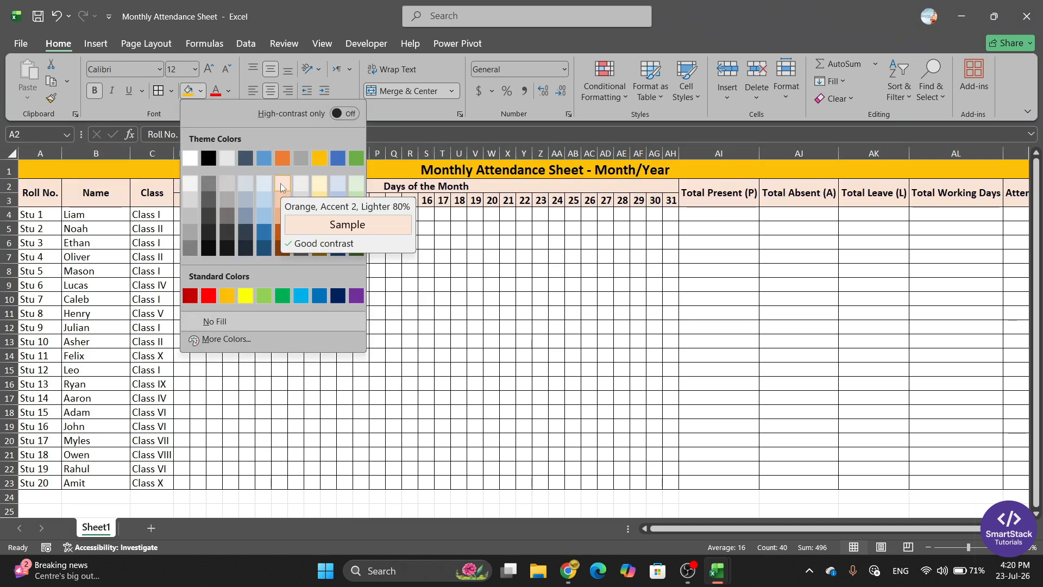
left_click(358, 186)
left_click(199, 242)
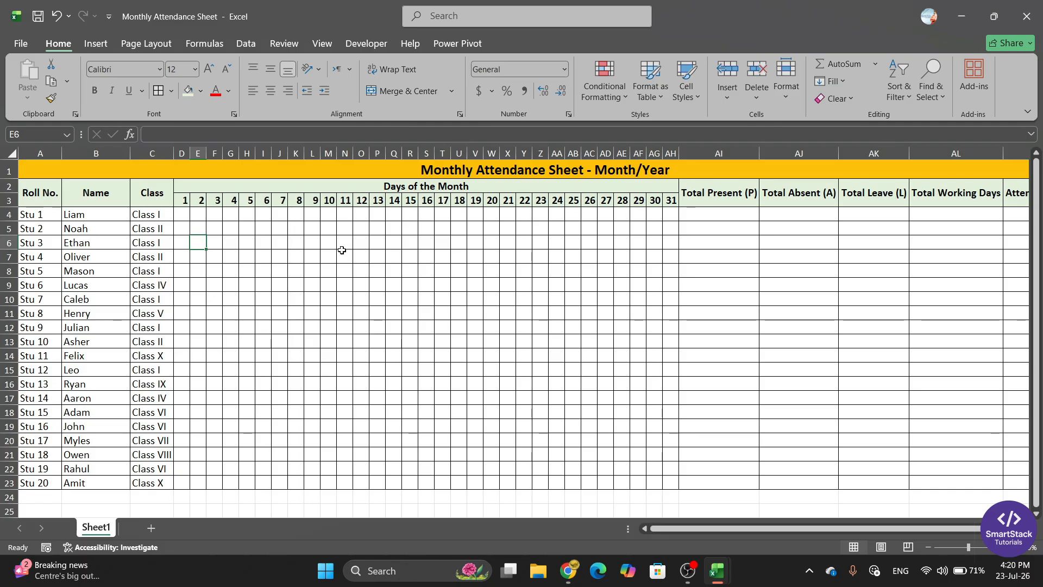
Add list data validation with the source P,A,L to the attendance cells D4:AH23
left_click(184, 216)
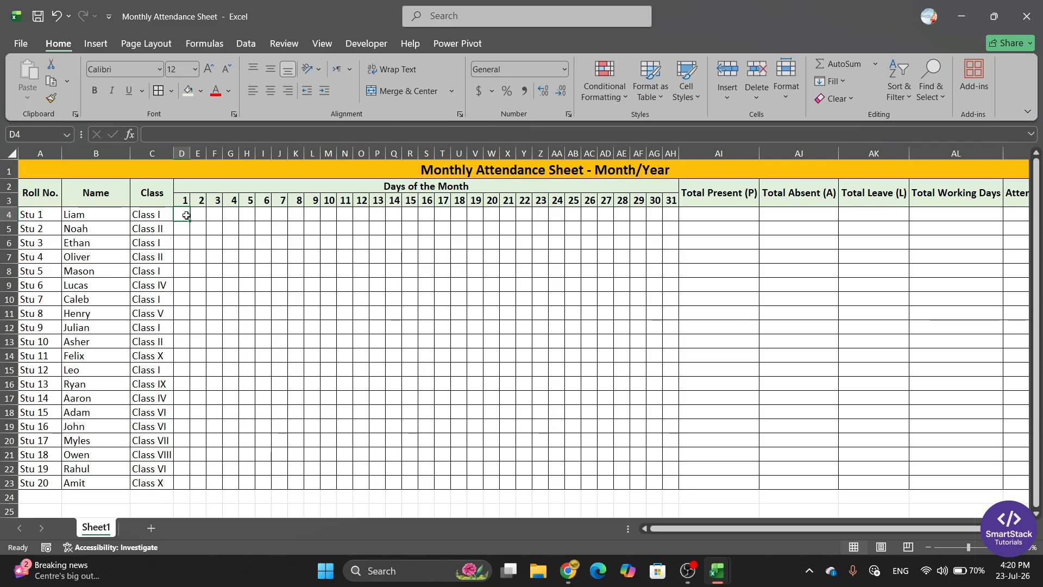
left_click(674, 218)
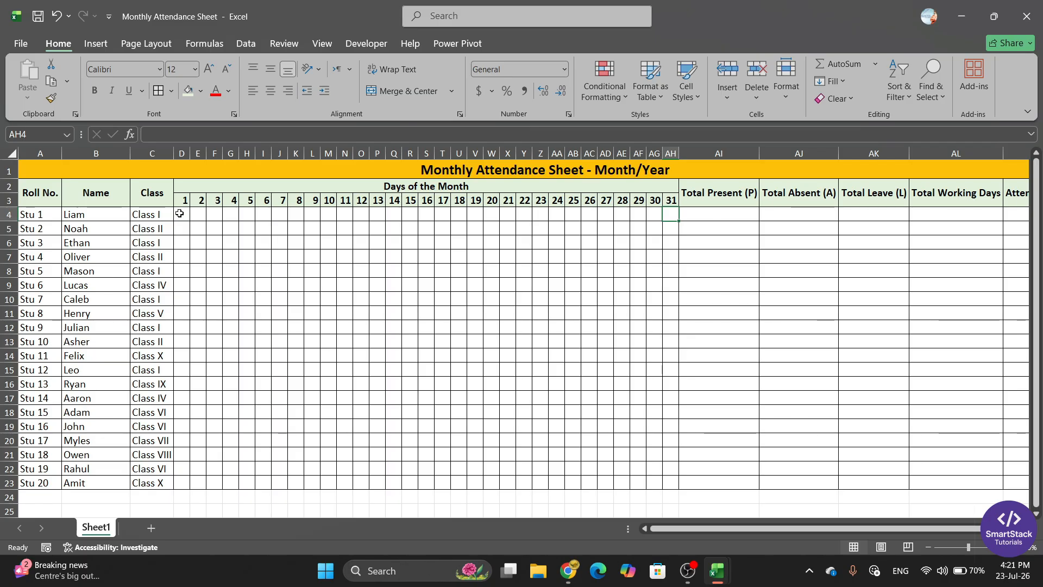
left_click_drag(182, 216, 664, 479)
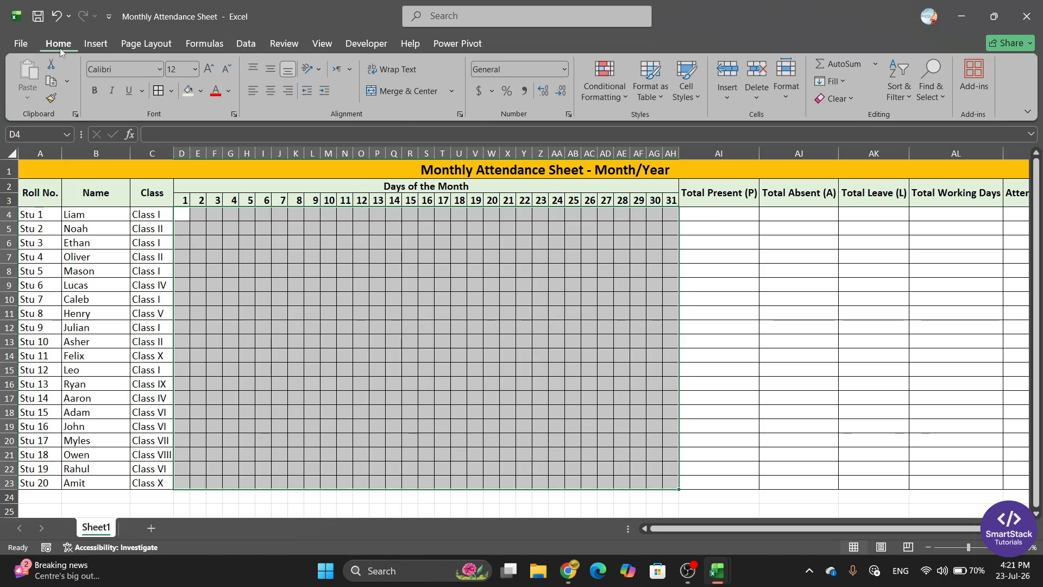
left_click(246, 44)
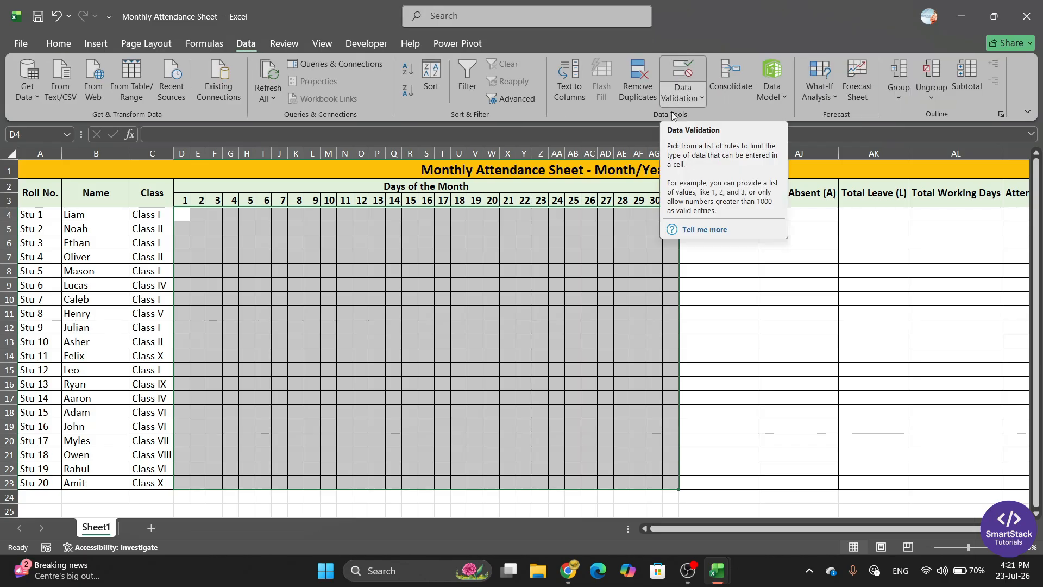
left_click(701, 96)
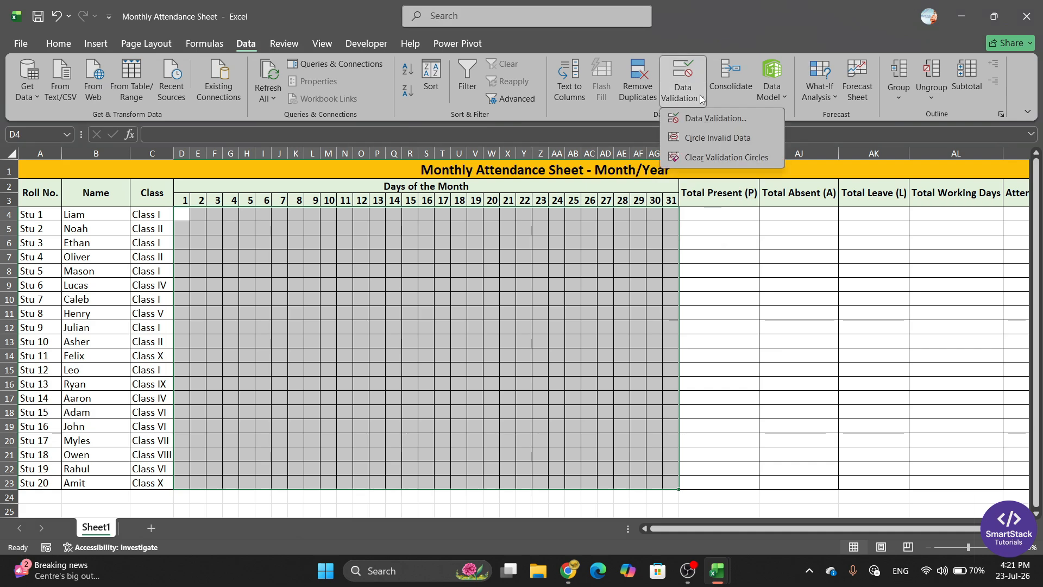
left_click(699, 119)
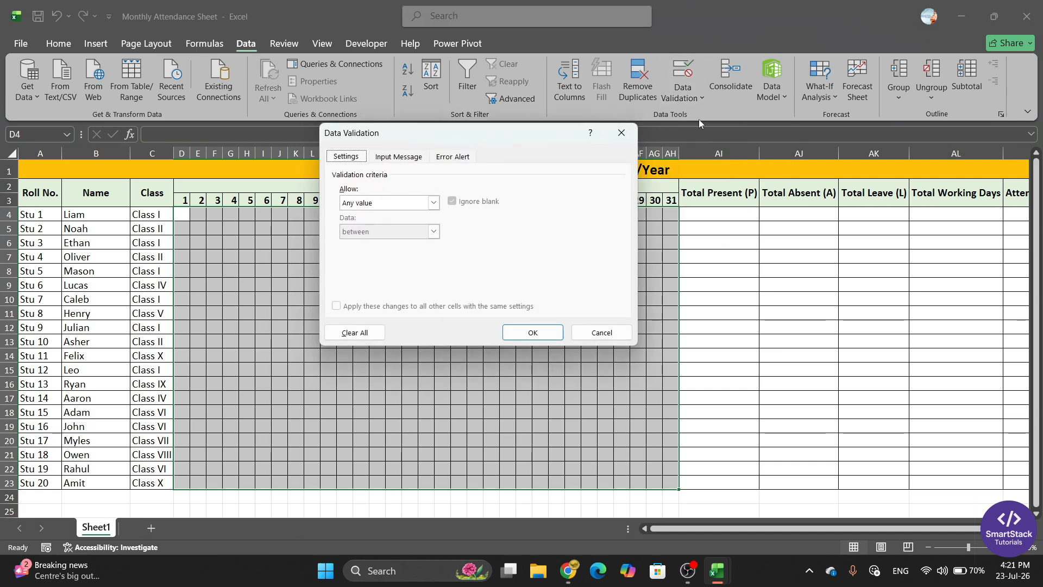
left_click_drag(469, 137, 642, 139)
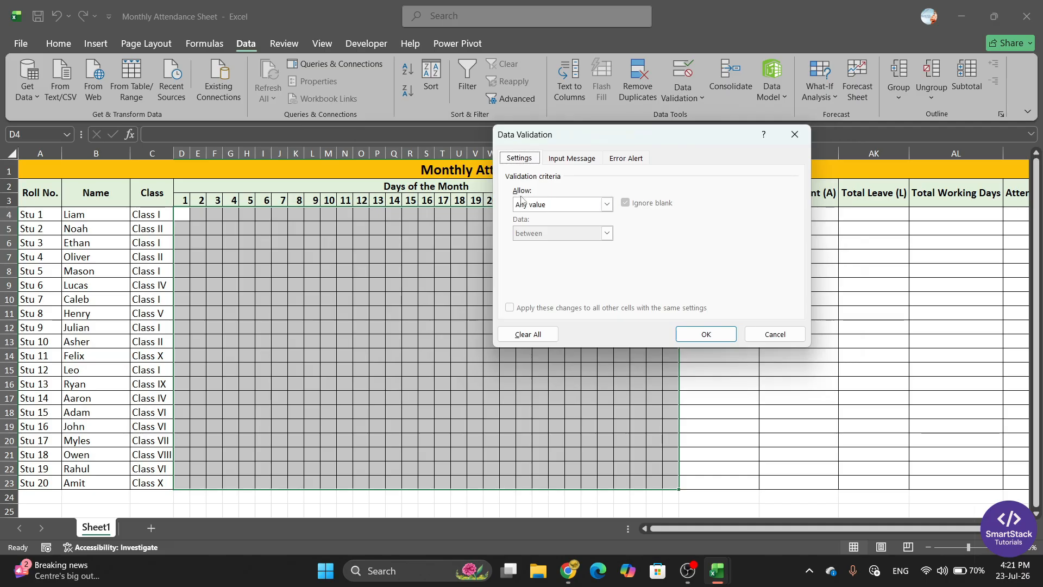
left_click(607, 204)
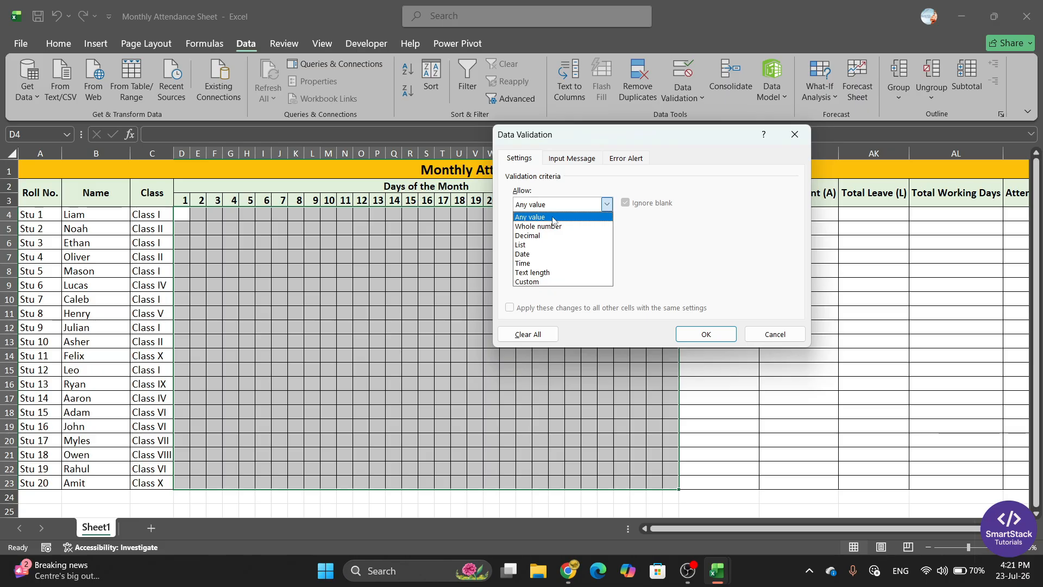
left_click(529, 245)
left_click(533, 262)
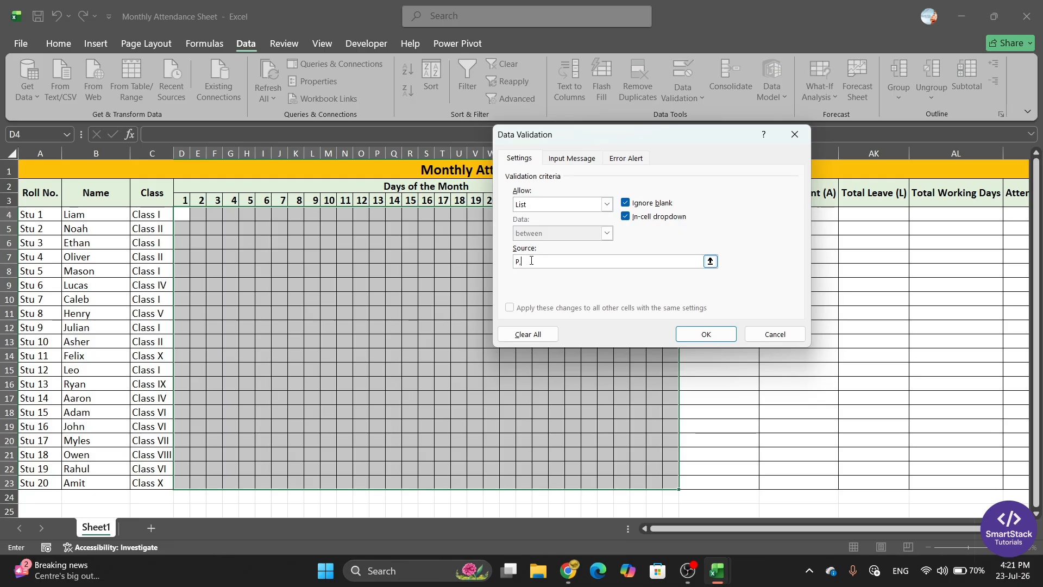
type("P,A,L")
left_click(711, 335)
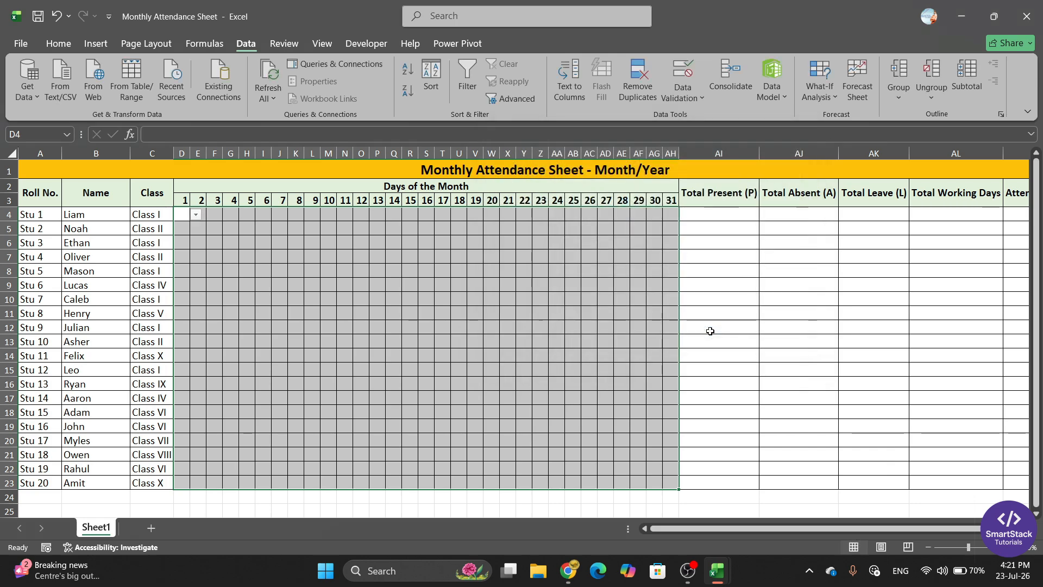
left_click(410, 265)
left_click_drag(185, 214, 662, 480)
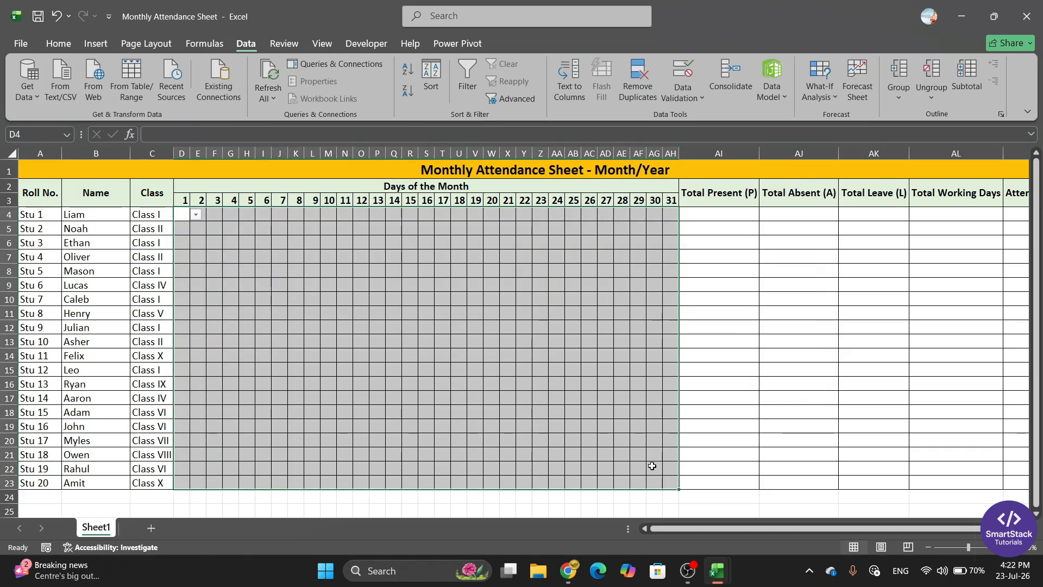
left_click(429, 271)
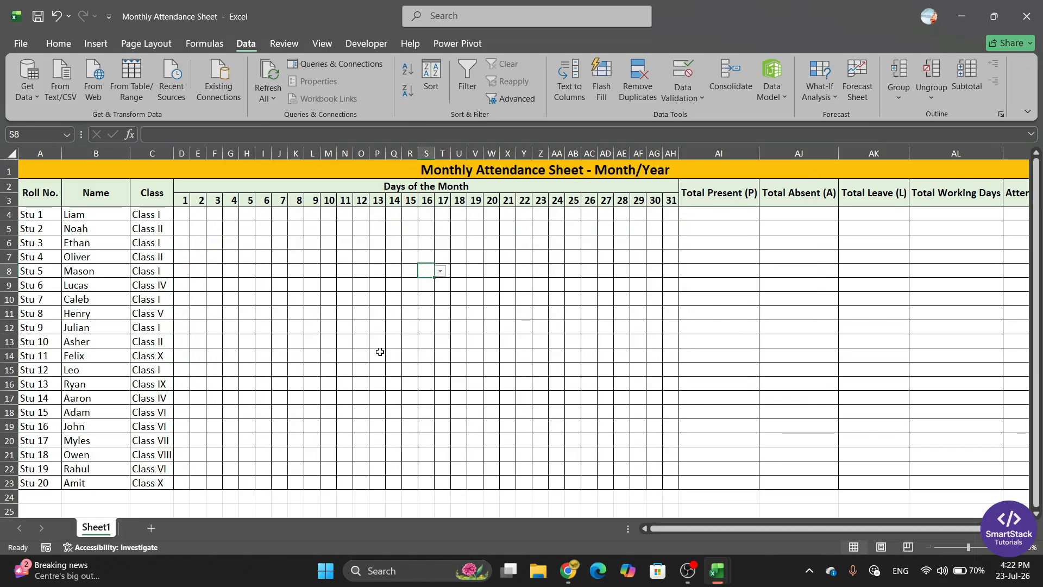
Try the dropdown lists in the first student's row by choosing A in F4, P in H4 and L in J4
left_click(214, 215)
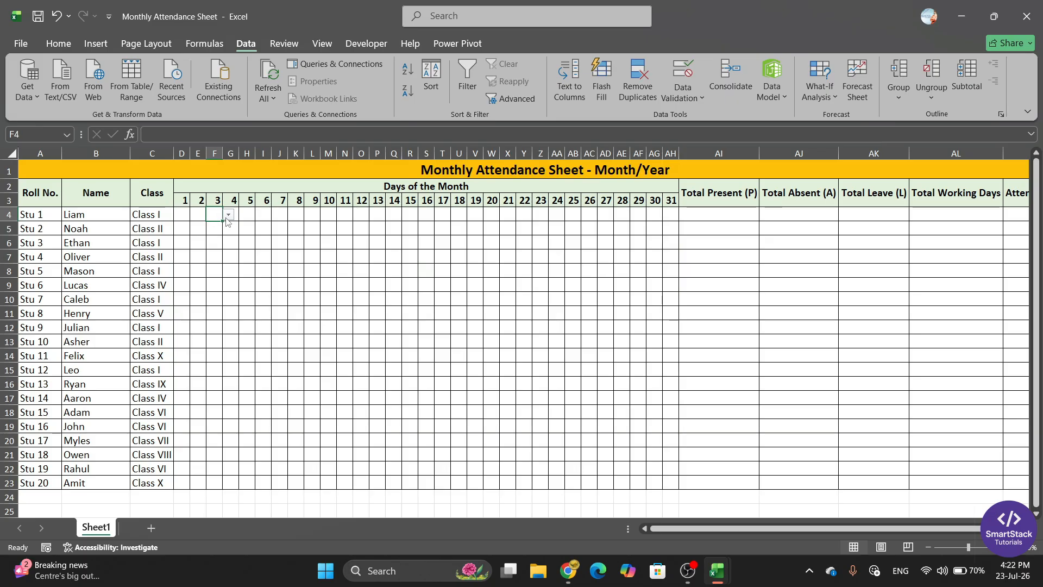
left_click(228, 216)
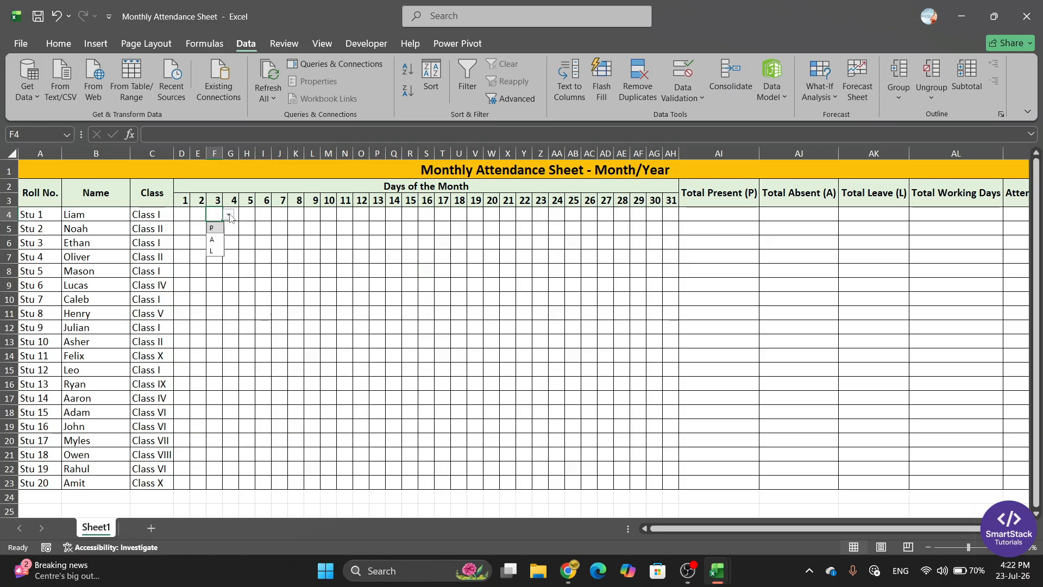
left_click(215, 244)
left_click(247, 217)
left_click(262, 216)
left_click(245, 228)
left_click(281, 216)
left_click(293, 215)
left_click(277, 251)
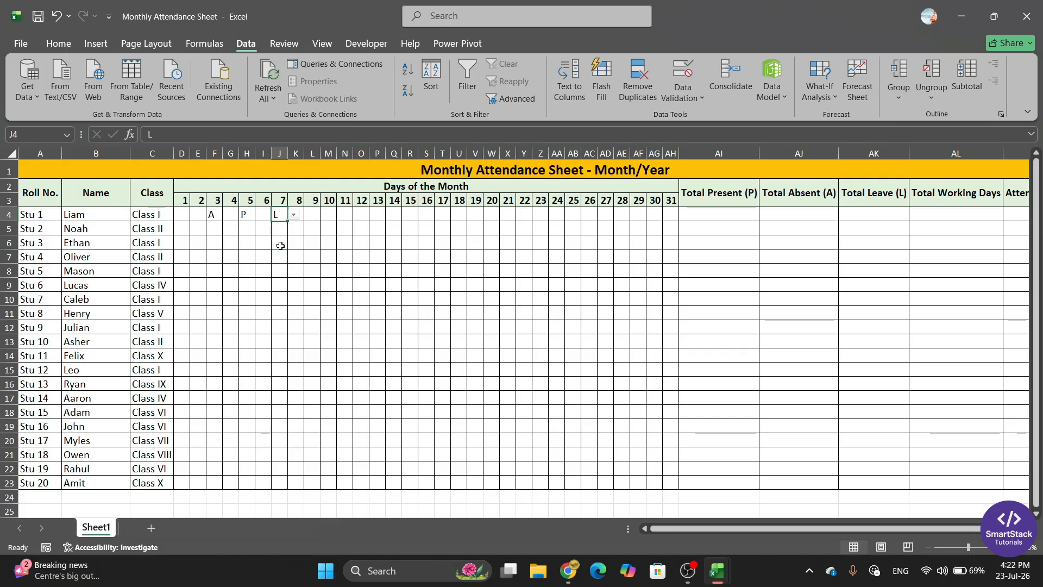
left_click(298, 324)
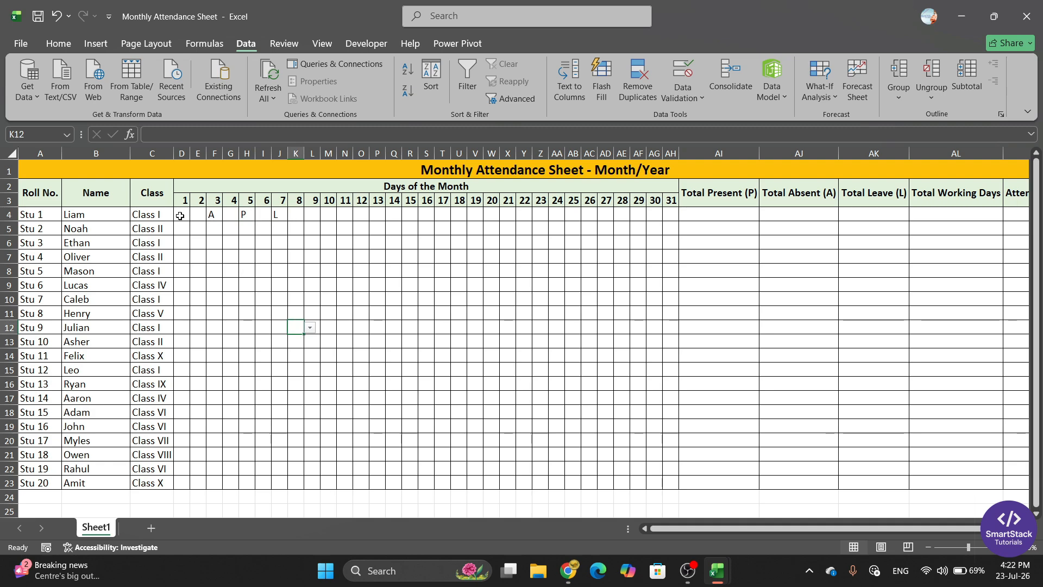
left_click(246, 215)
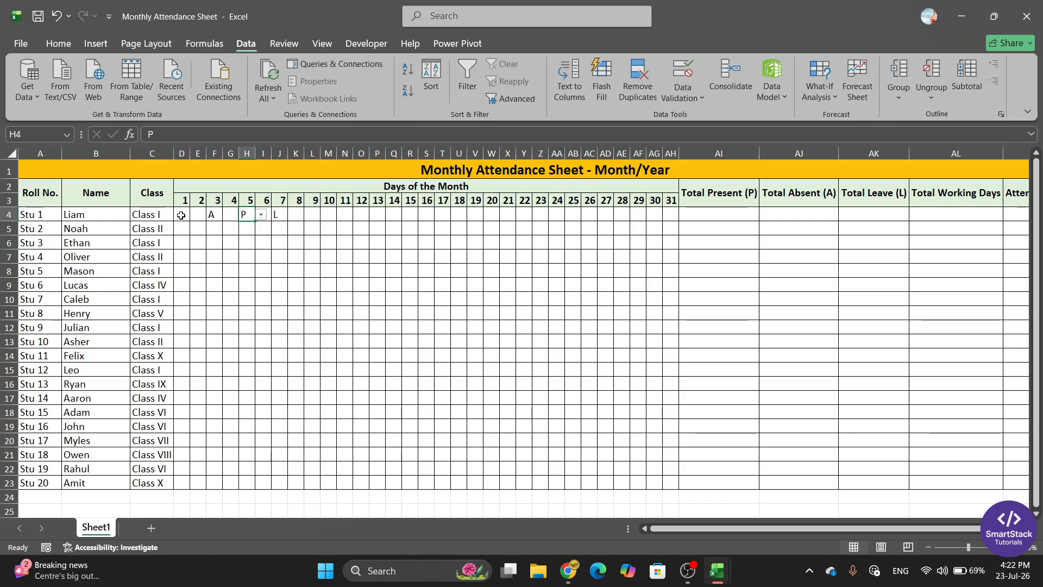
Start a Text That Contains conditional formatting rule for the text P on the attendance cells D4:AH23
mouse_move(181, 215)
left_mouse_down()
mouse_move(535, 270)
mouse_move(659, 329)
mouse_move(670, 477)
left_mouse_up()
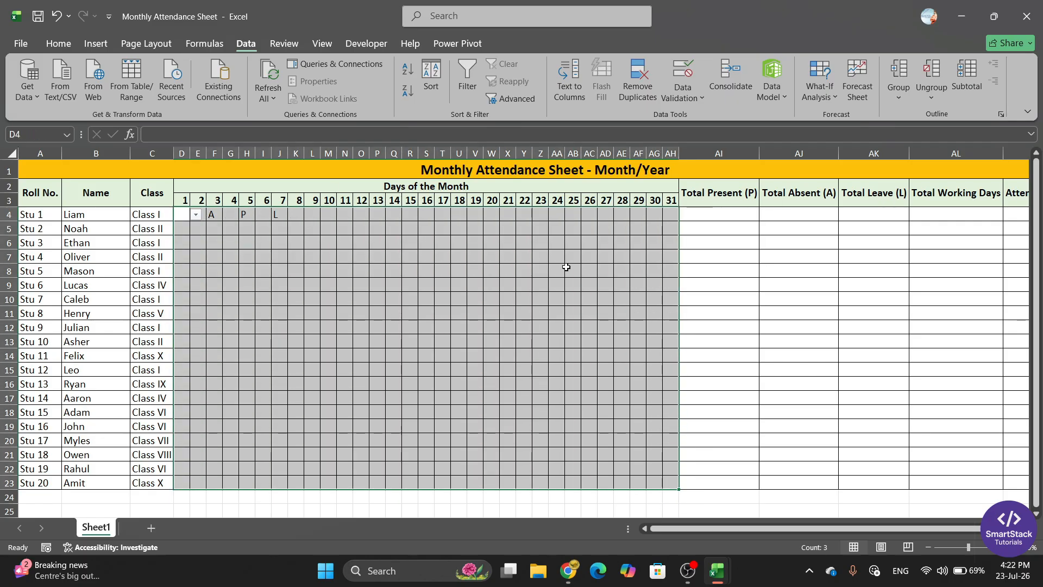
left_click(58, 44)
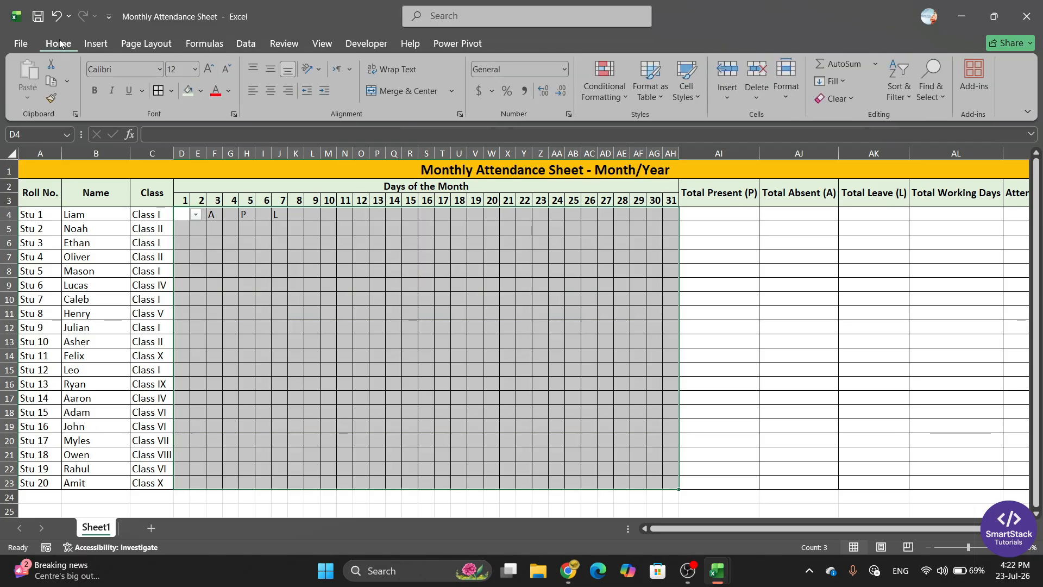
left_click(618, 94)
mouse_move(620, 129)
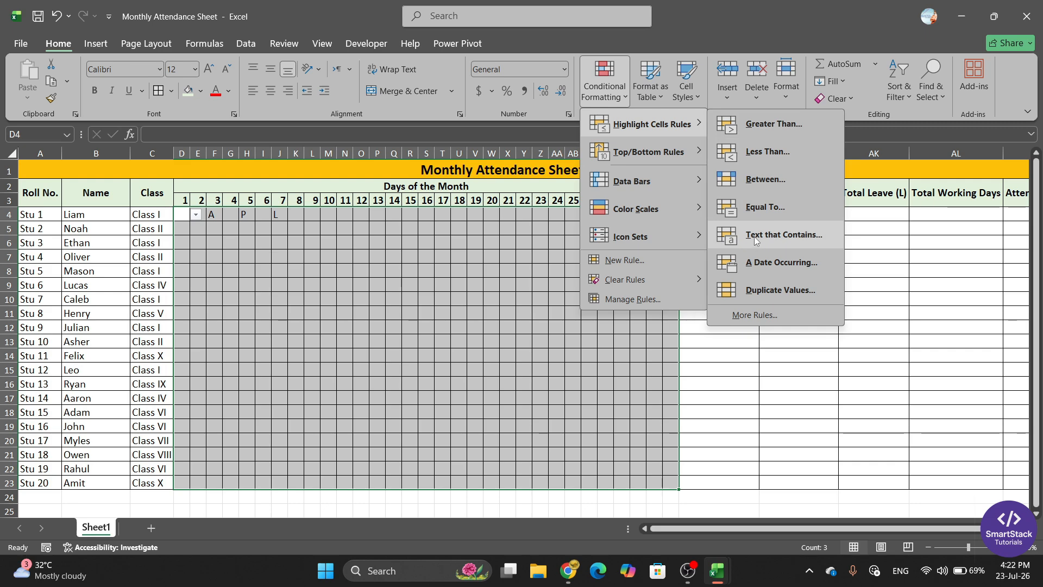
left_click(783, 242)
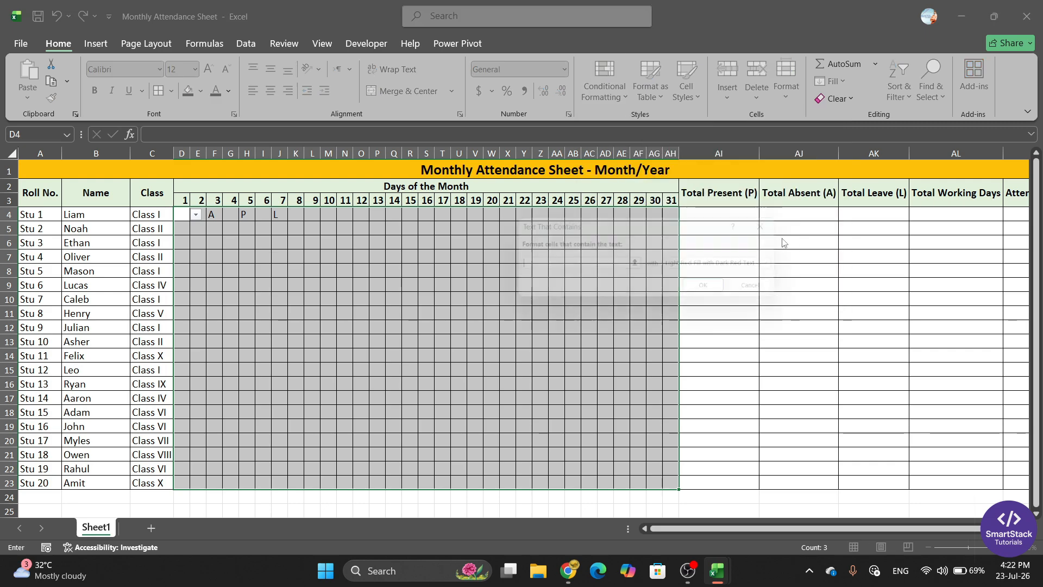
left_click_drag(654, 227, 720, 167)
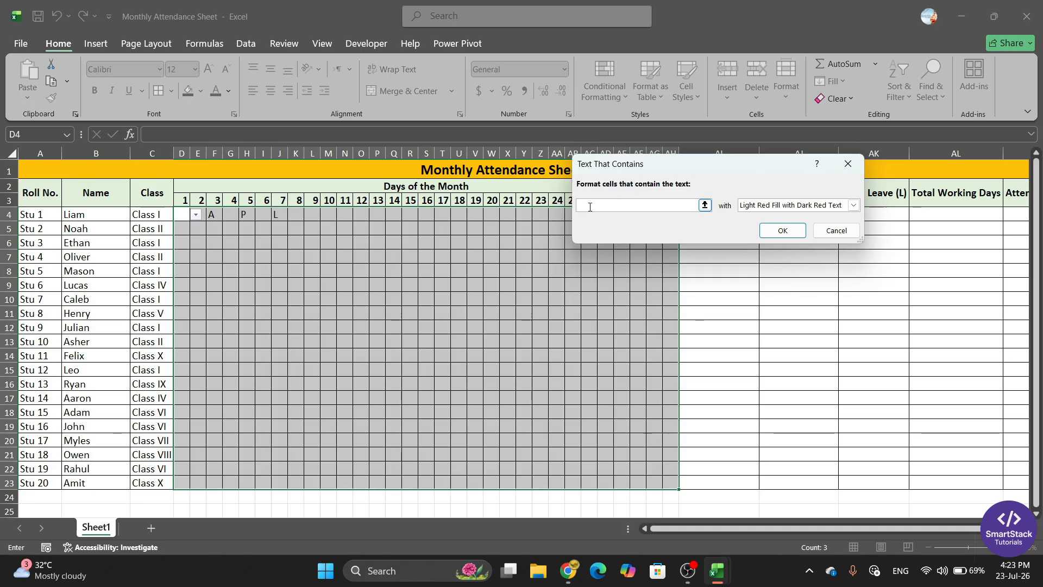
type("P")
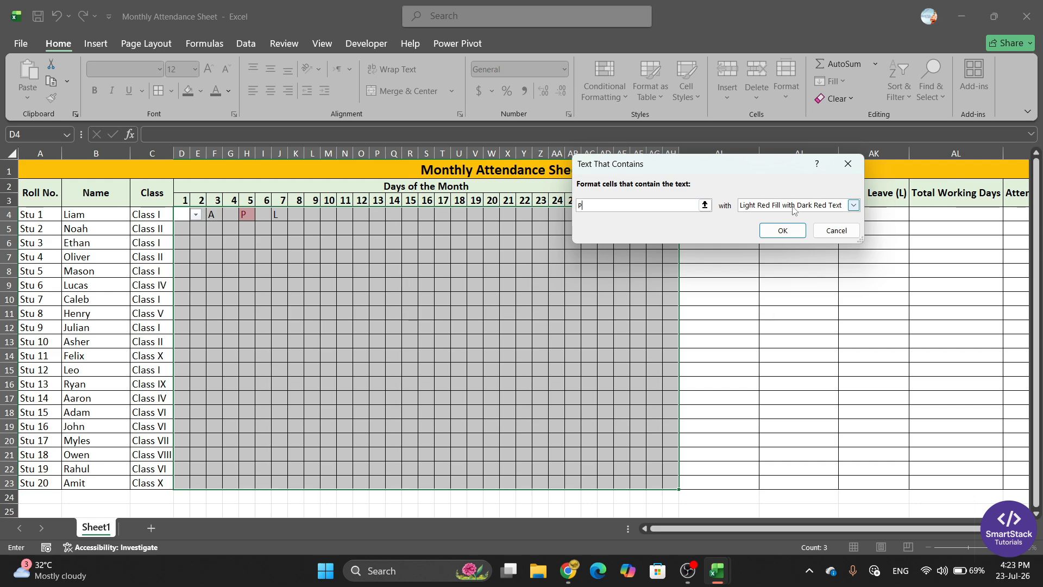
Give the P rule a custom format with the second-lightest green theme fill and standard green font color, and apply it
left_click(854, 206)
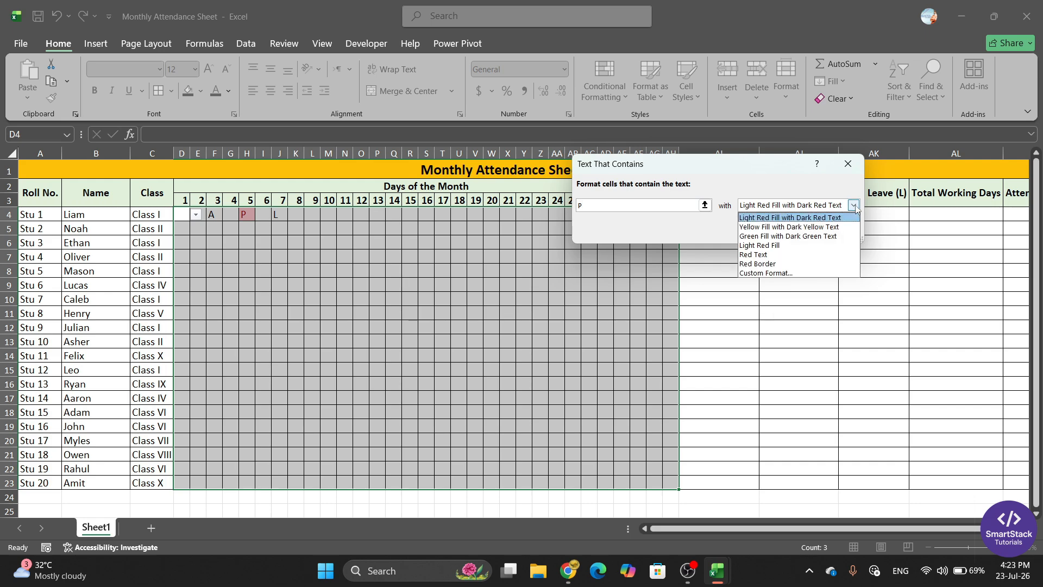
left_click(779, 275)
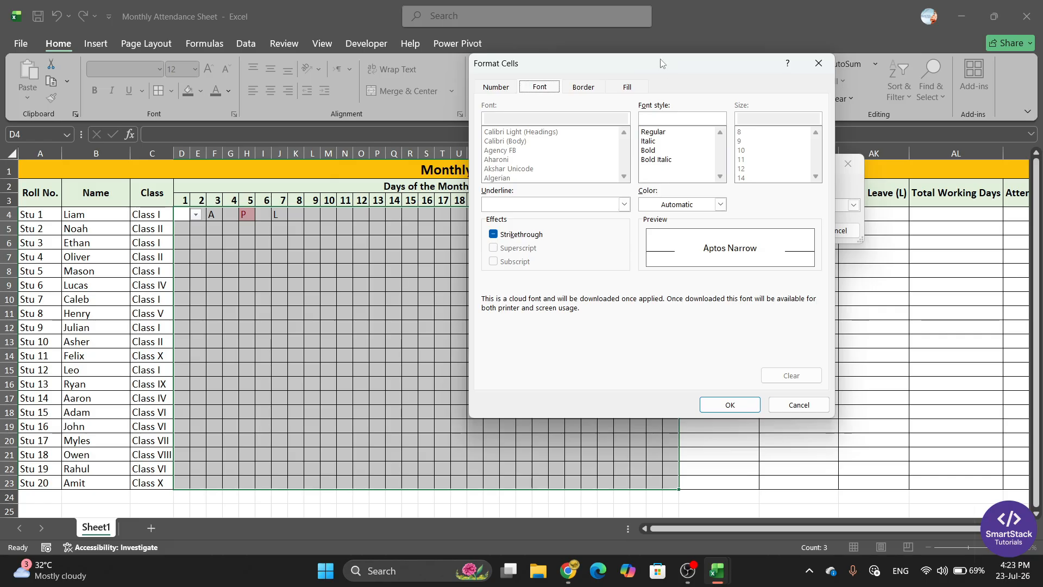
left_click_drag(662, 60, 653, 78)
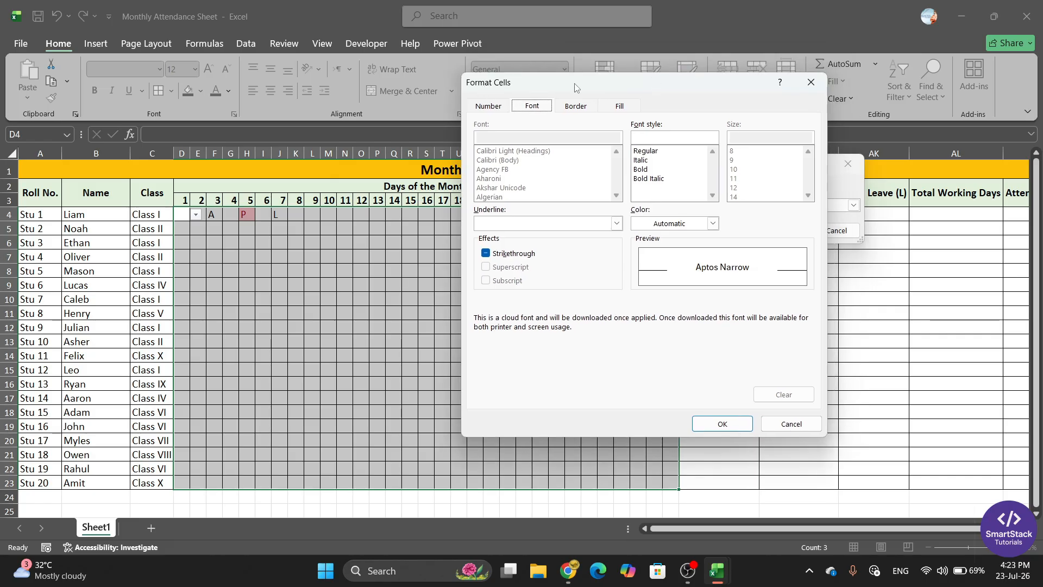
left_click(625, 106)
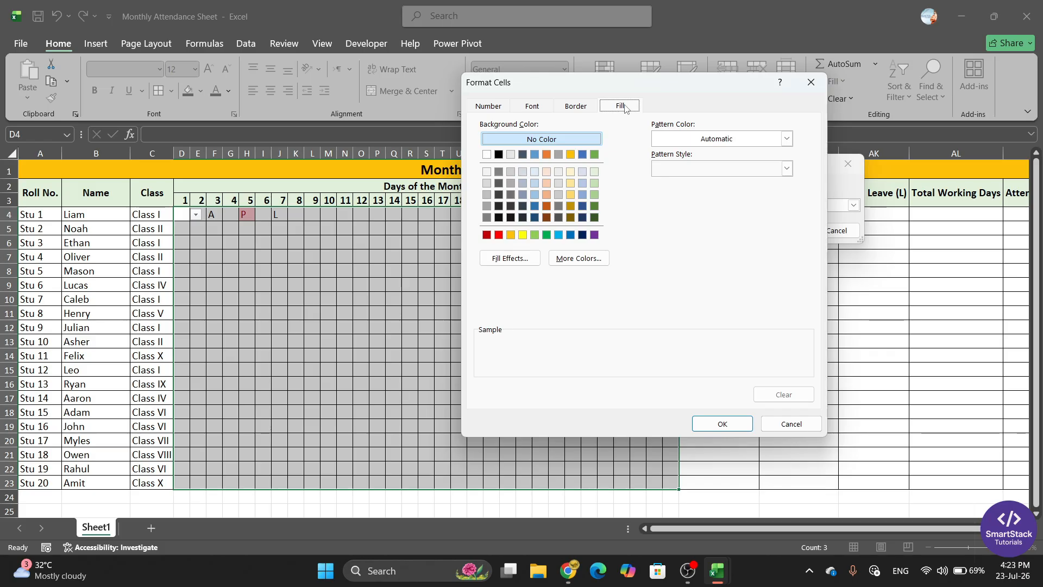
left_click(594, 182)
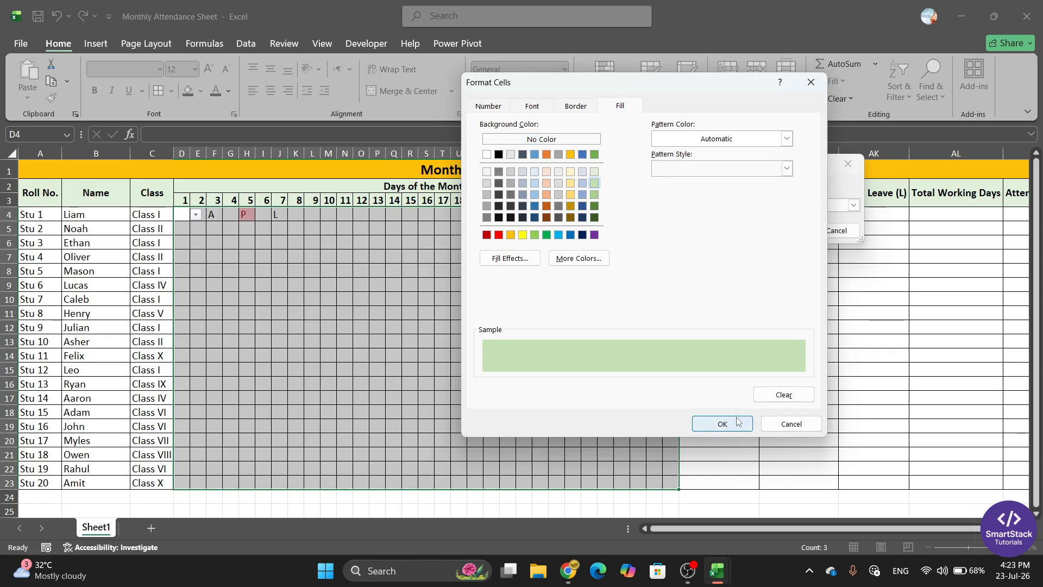
left_click(536, 107)
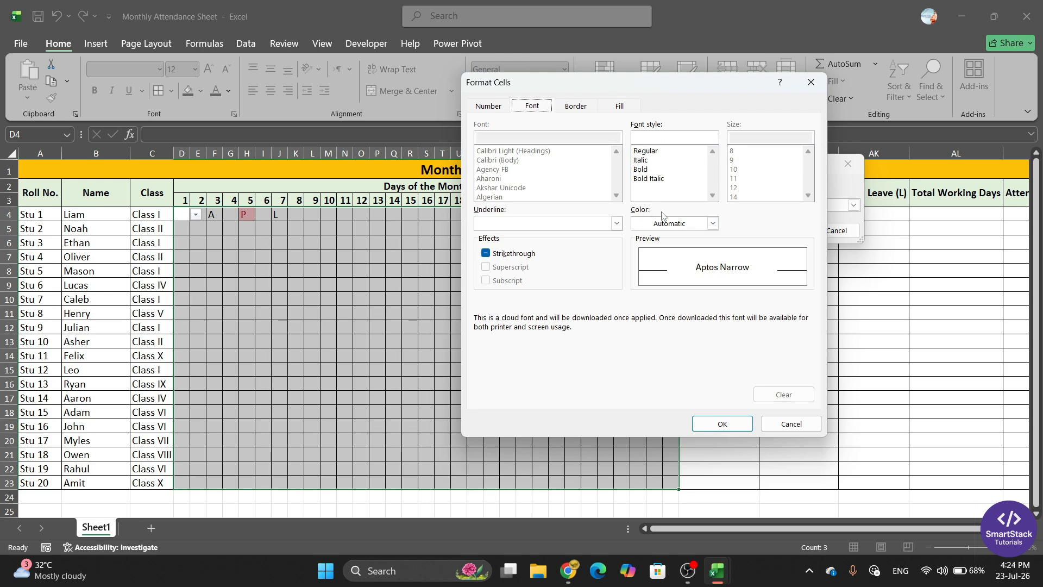
left_click(713, 224)
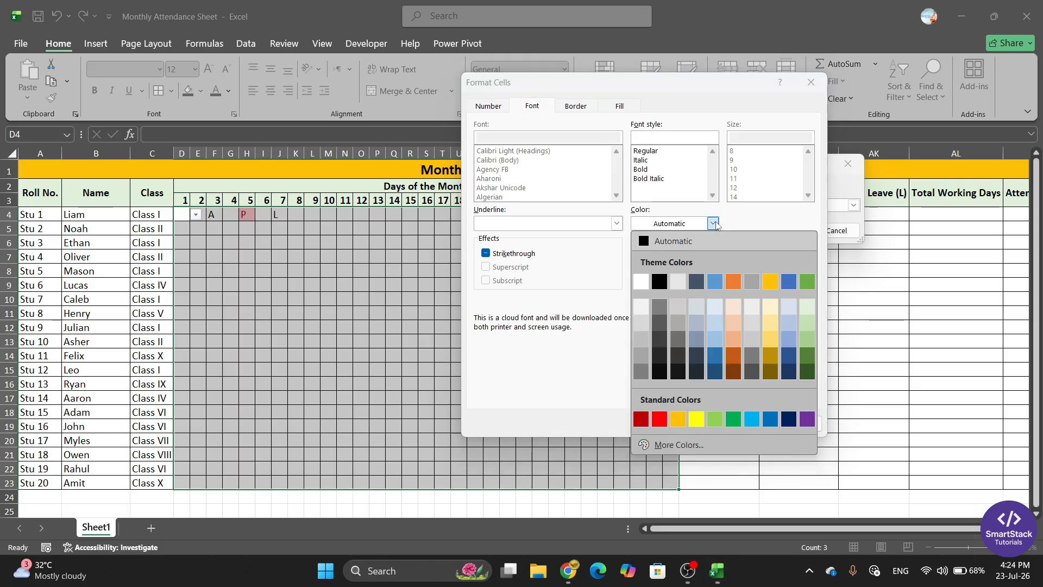
left_click(733, 420)
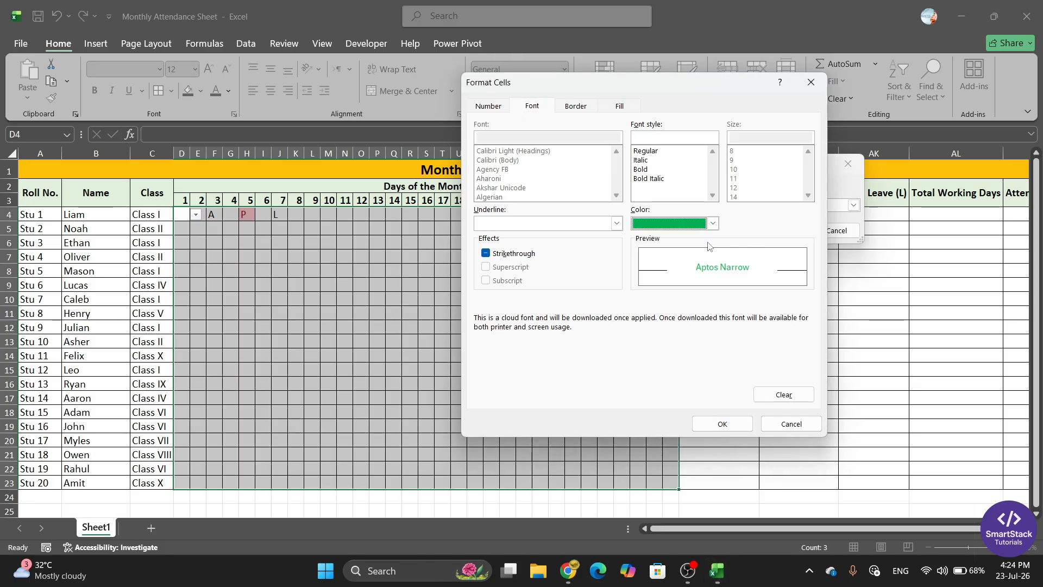
left_click(724, 425)
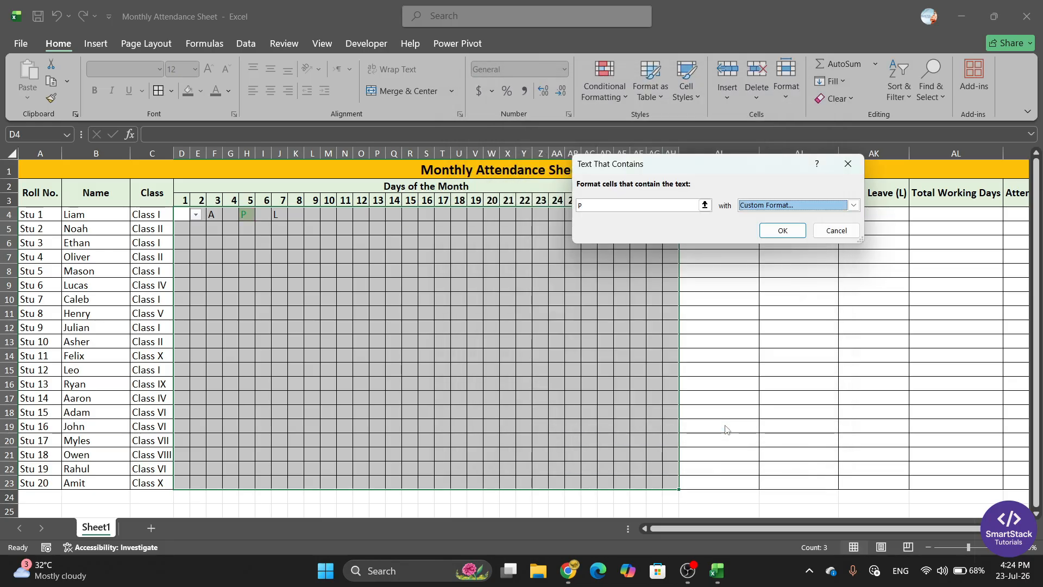
left_click(782, 230)
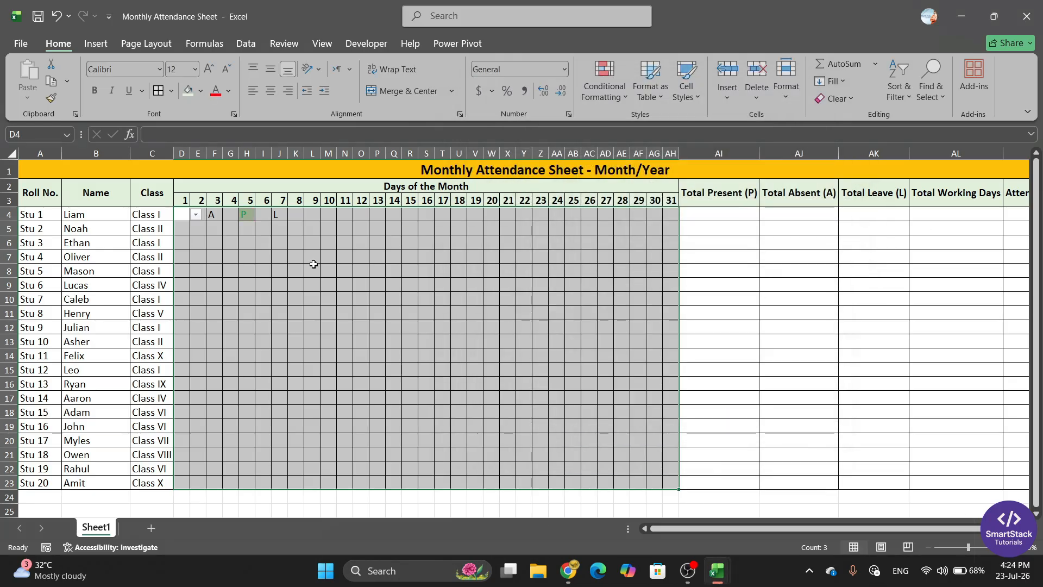
Try the P formatting by choosing P from the dropdown lists in H8, Q9, I12 and L12
left_click(313, 271)
left_click(248, 272)
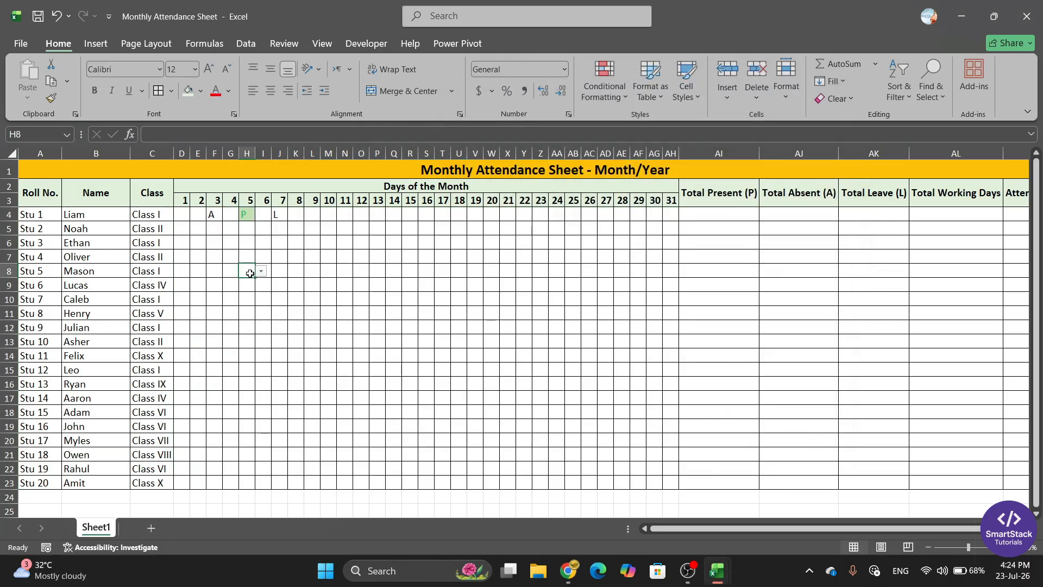
left_click(262, 271)
left_click(248, 285)
left_click(389, 281)
left_click(407, 285)
left_click(393, 295)
left_click(263, 325)
left_click(278, 330)
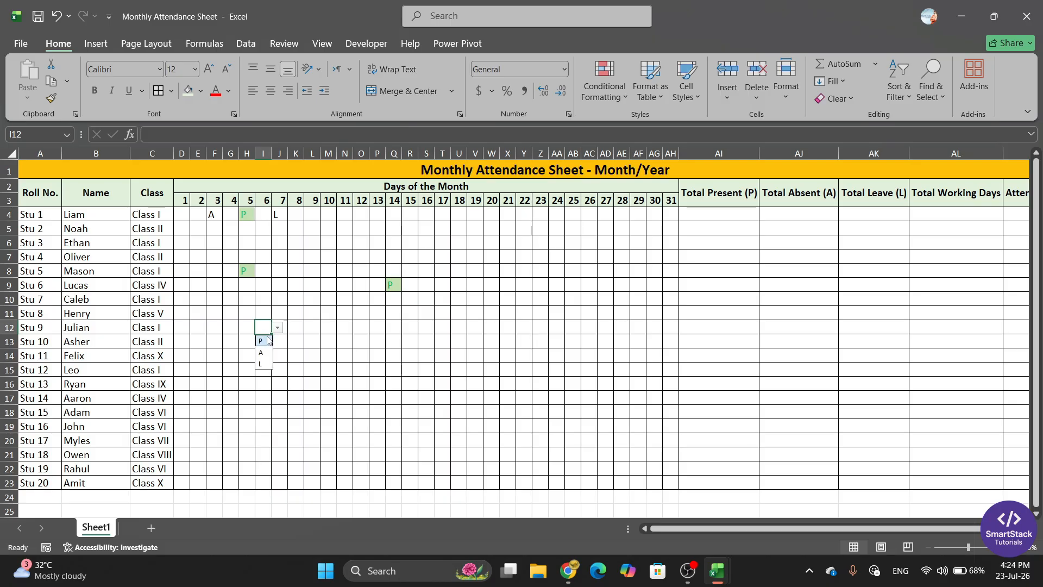
left_click(264, 339)
left_click(314, 329)
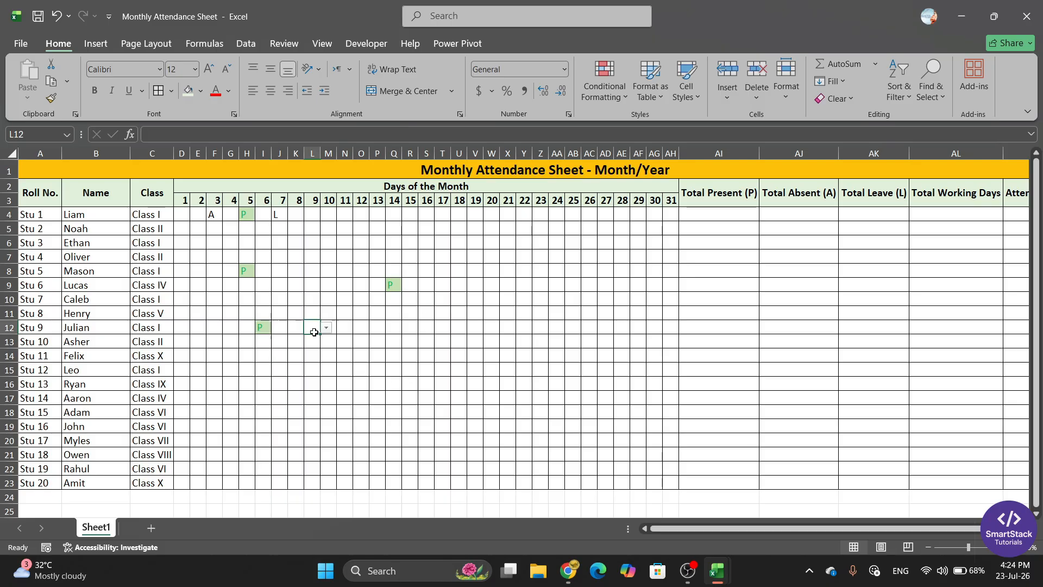
left_click(326, 328)
left_click(319, 343)
Start another Text That Contains conditional formatting rule on D4:AH23 for the text A
left_click(182, 216)
left_click_drag(181, 216, 669, 285)
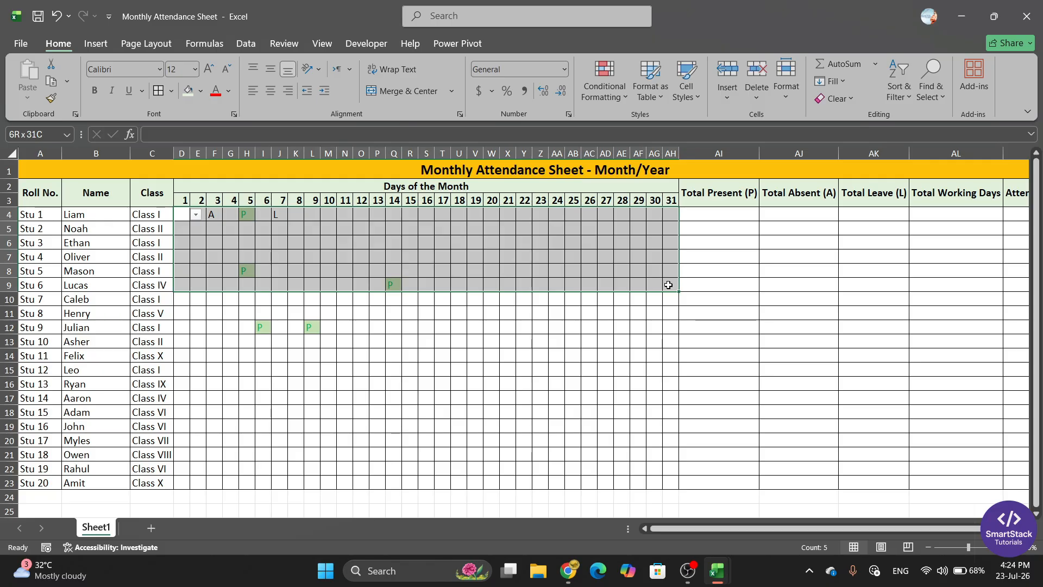
left_click_drag(668, 285, 669, 481)
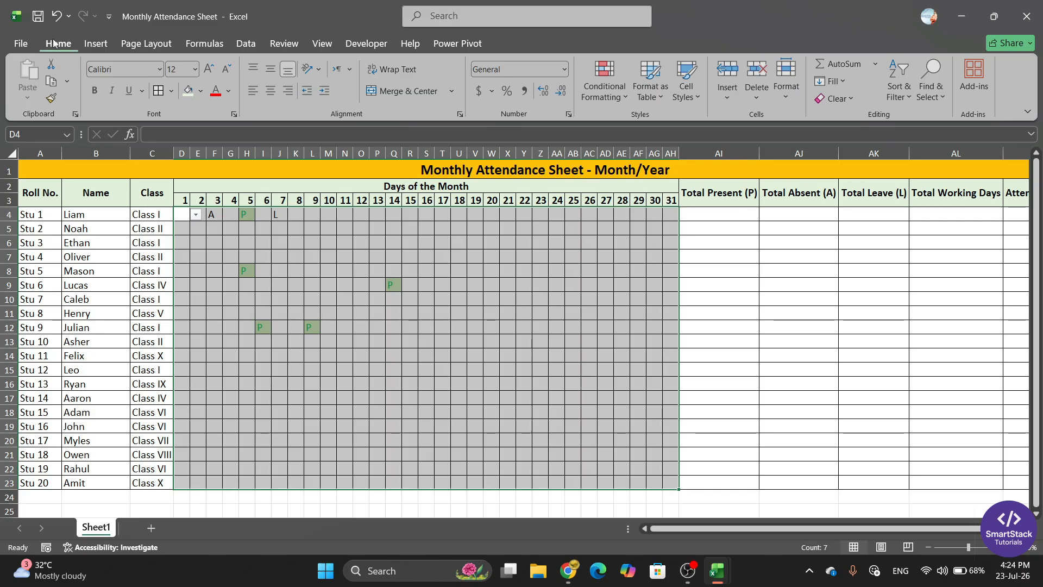
left_click(626, 99)
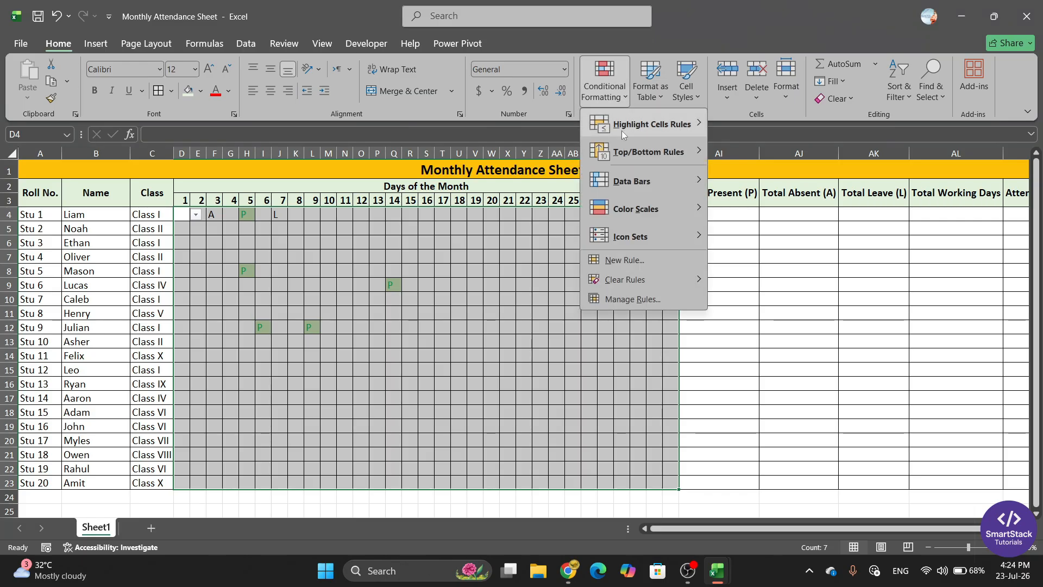
mouse_move(634, 130)
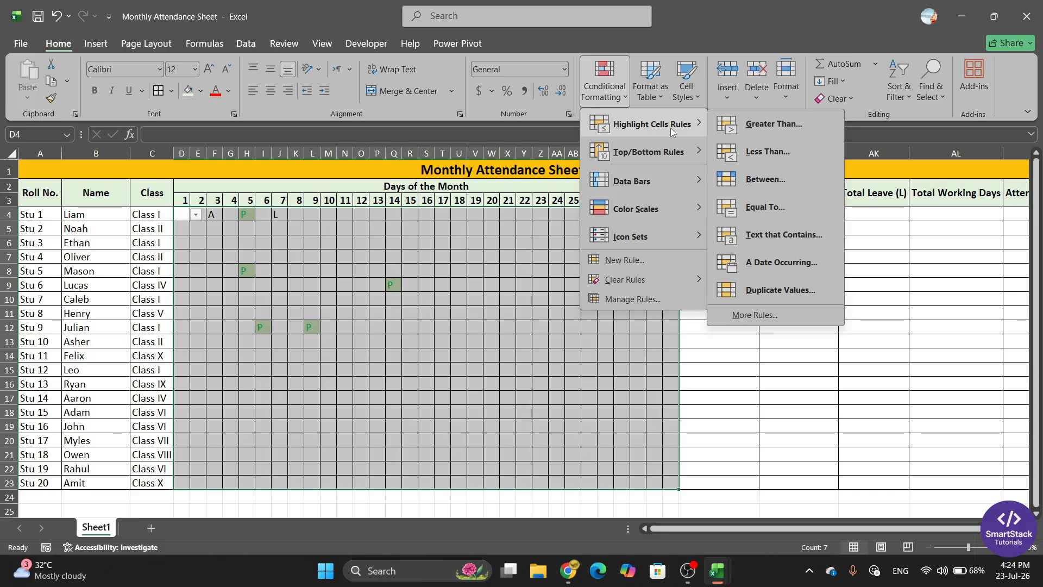
left_click(784, 235)
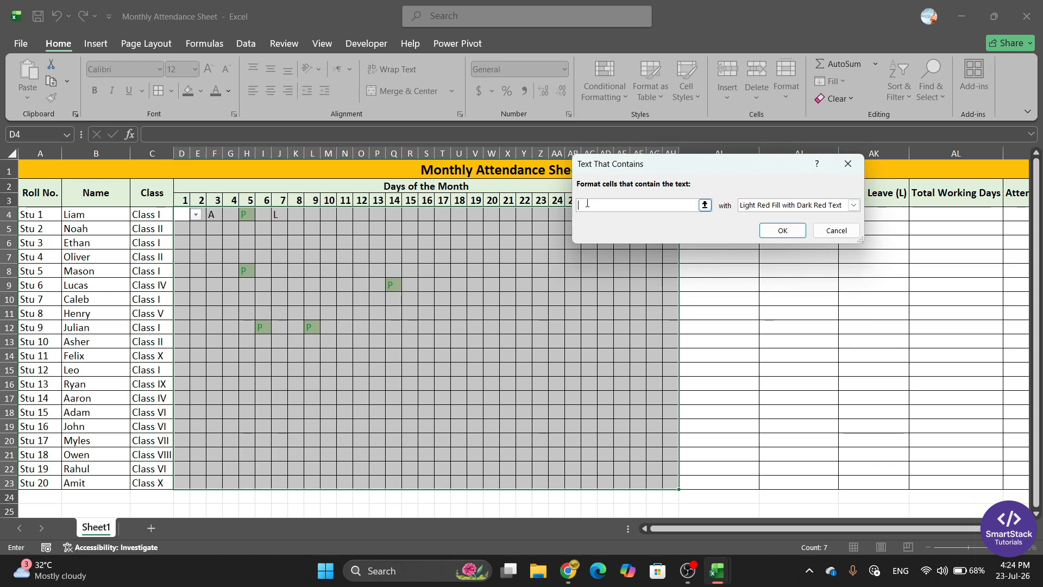
type("A")
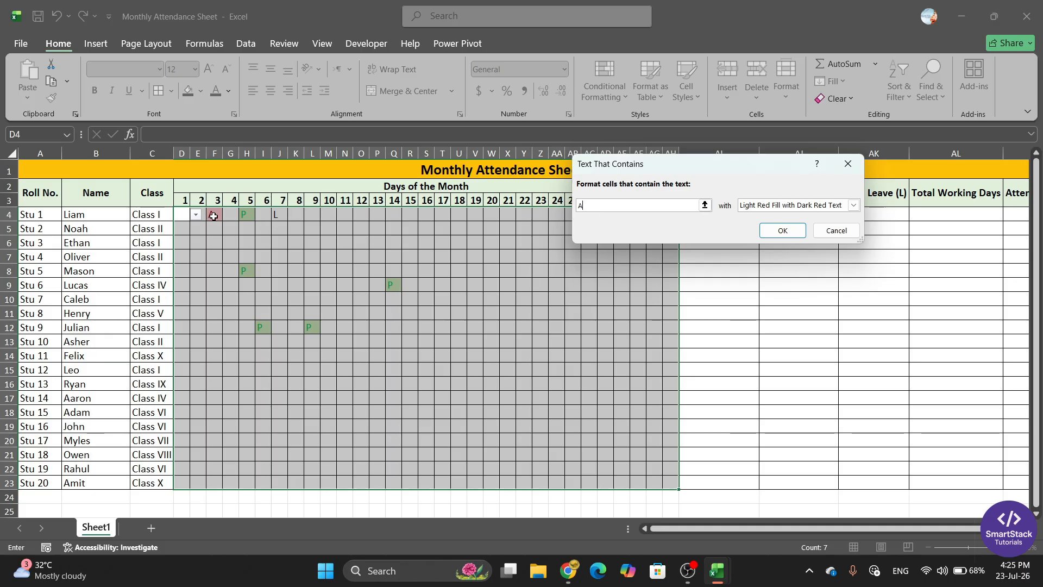
Give the A rule a custom format with the second-lightest orange theme fill and standard red font color, and apply it
left_click(853, 205)
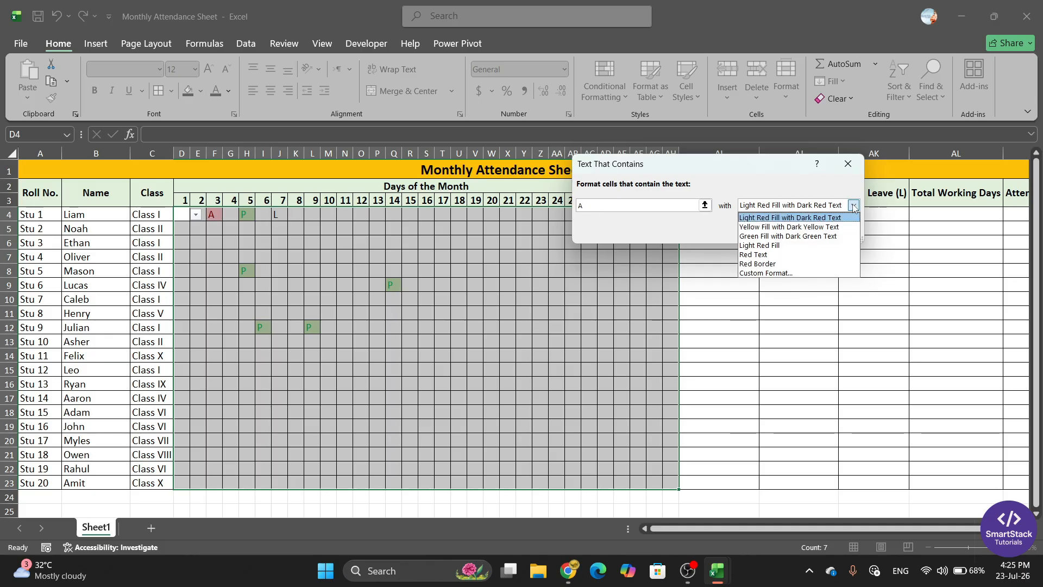
left_click(768, 273)
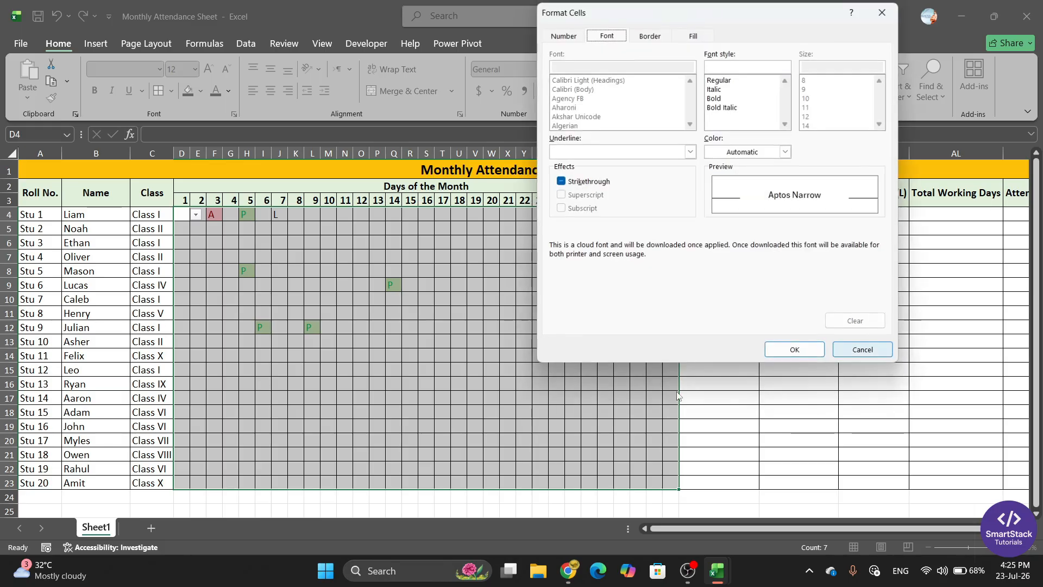
left_click(691, 34)
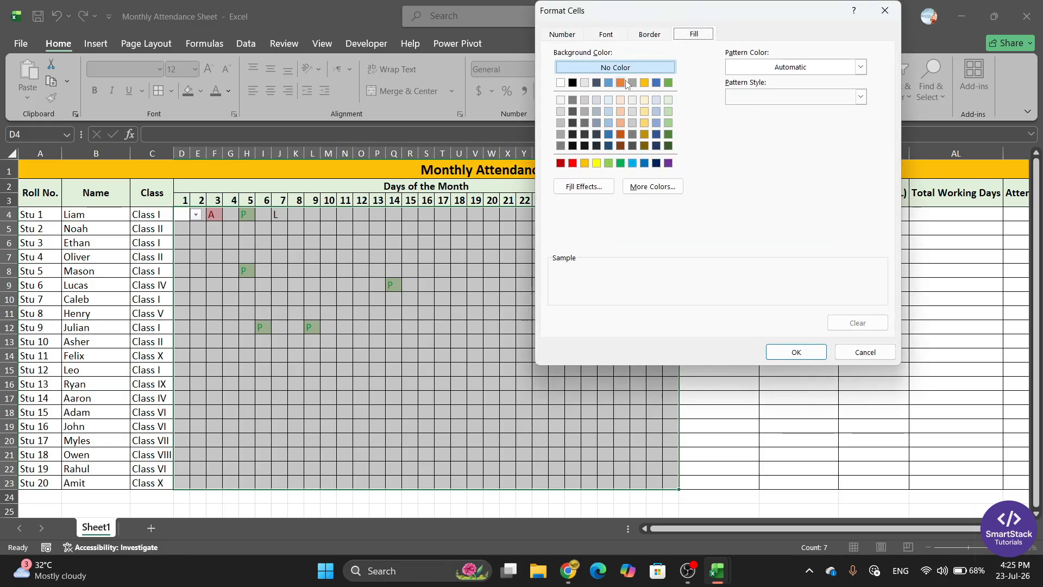
left_click(620, 111)
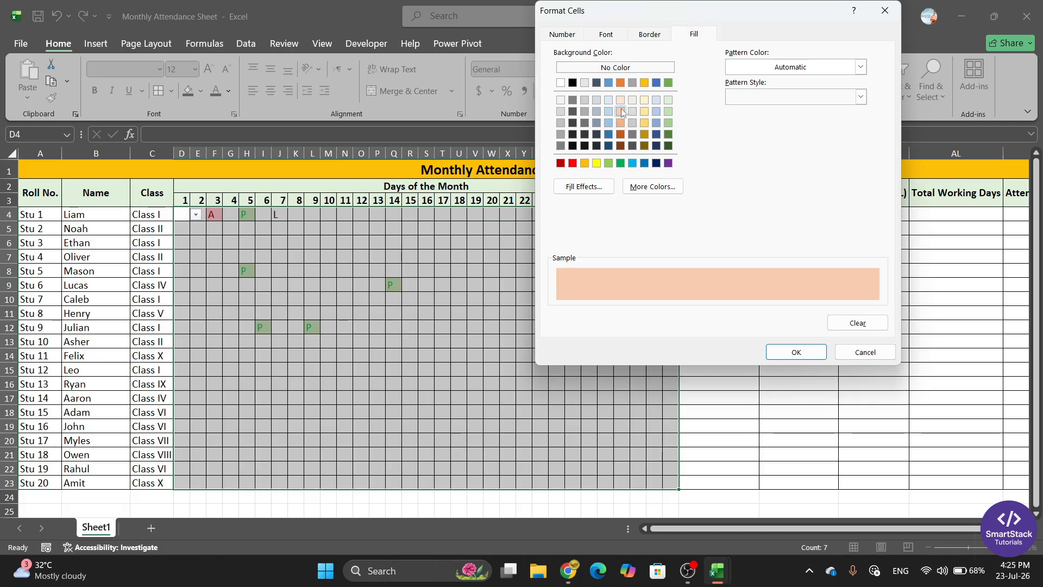
left_click(605, 36)
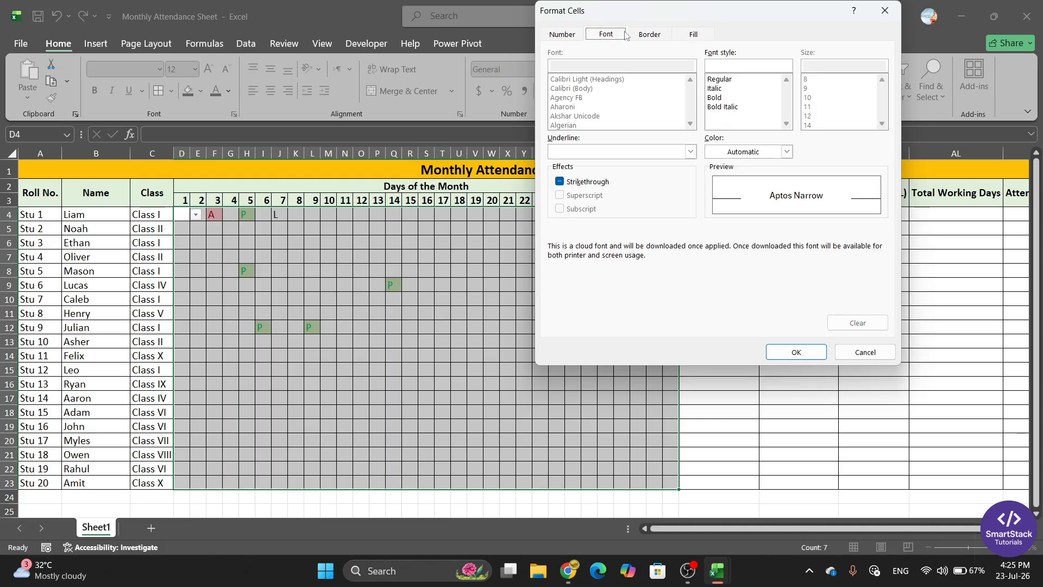
left_click(786, 151)
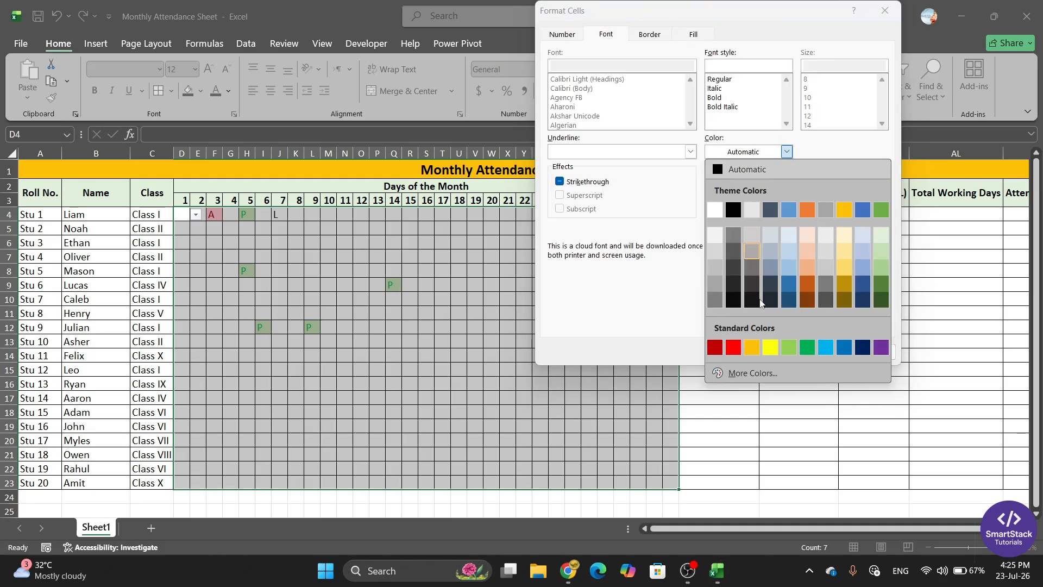
left_click(734, 349)
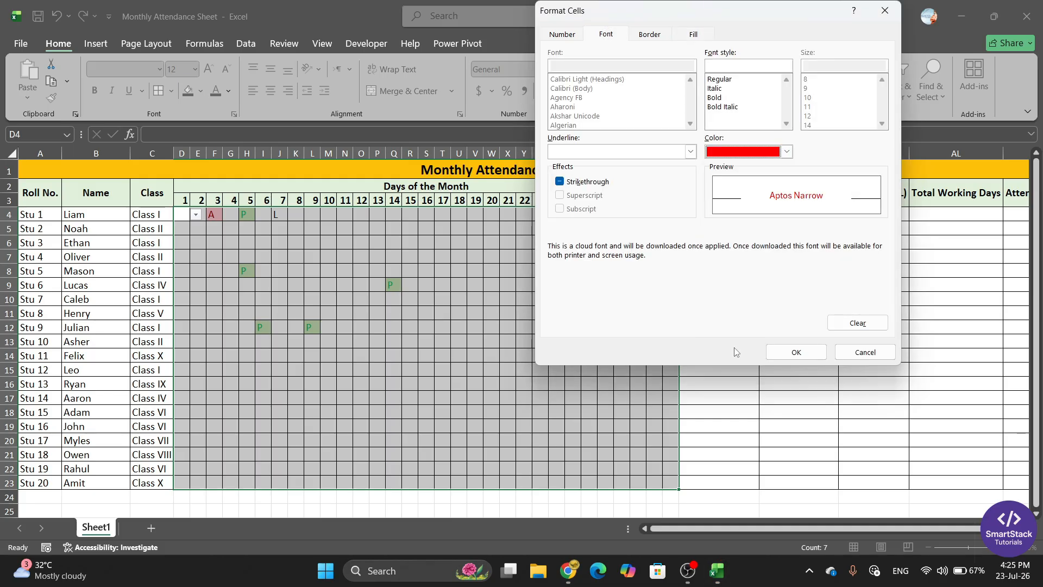
left_click(797, 352)
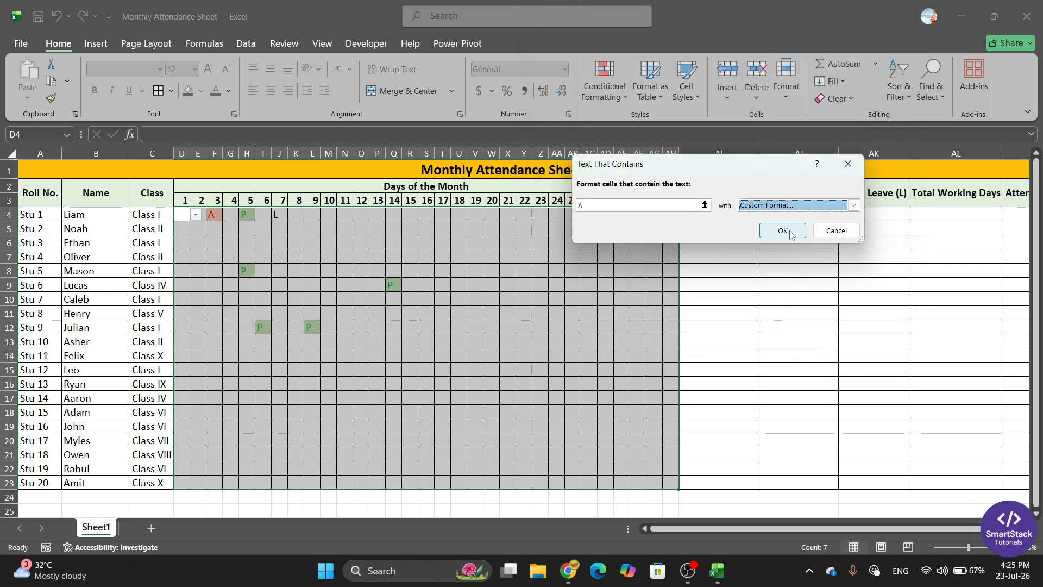
left_click(783, 231)
Try the A formatting by choosing A from the dropdown list in L5
left_click(364, 254)
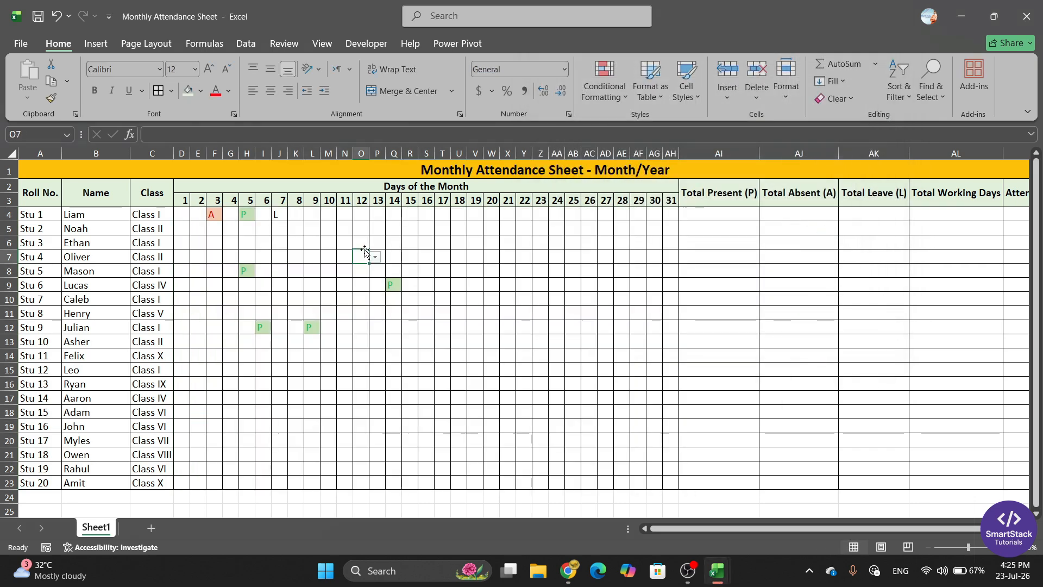
left_click(314, 228)
left_click(326, 230)
left_click(311, 253)
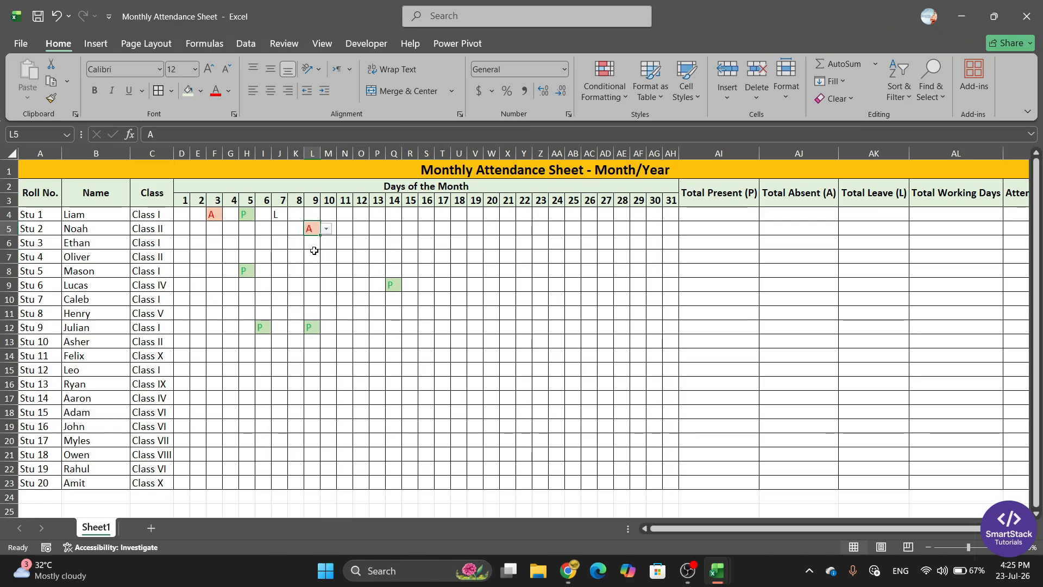
Try the A formatting by choosing A from the dropdown lists in S5, P18 and K17
left_click(427, 229)
left_click(439, 229)
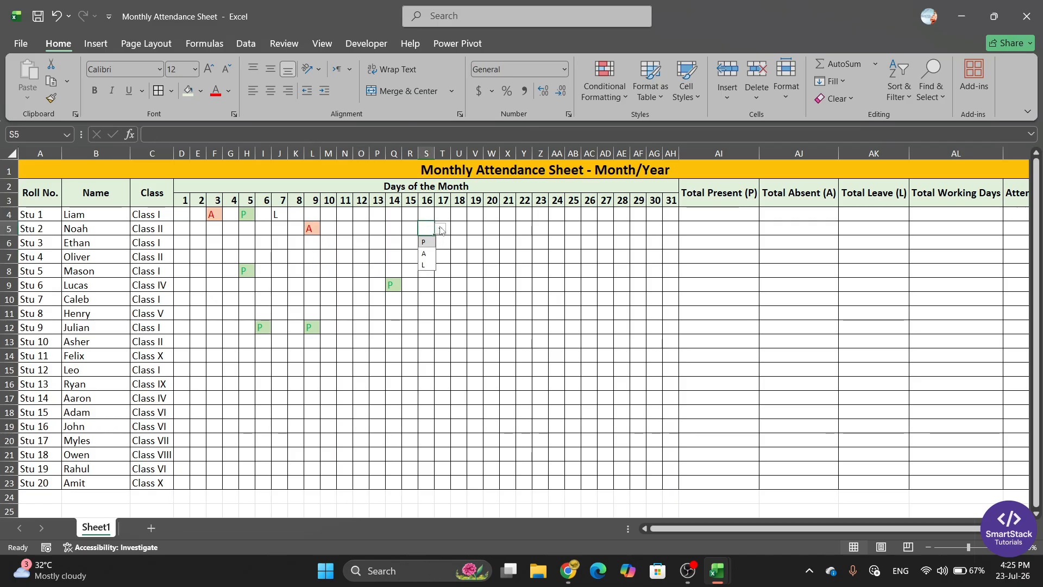
left_click(428, 254)
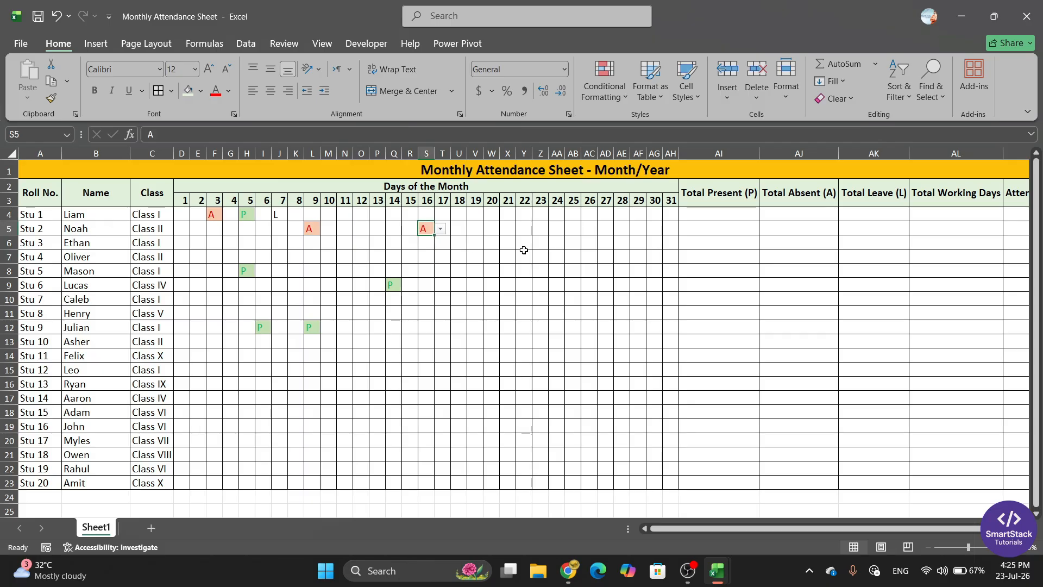
left_click(373, 411)
left_click(391, 412)
left_click(383, 442)
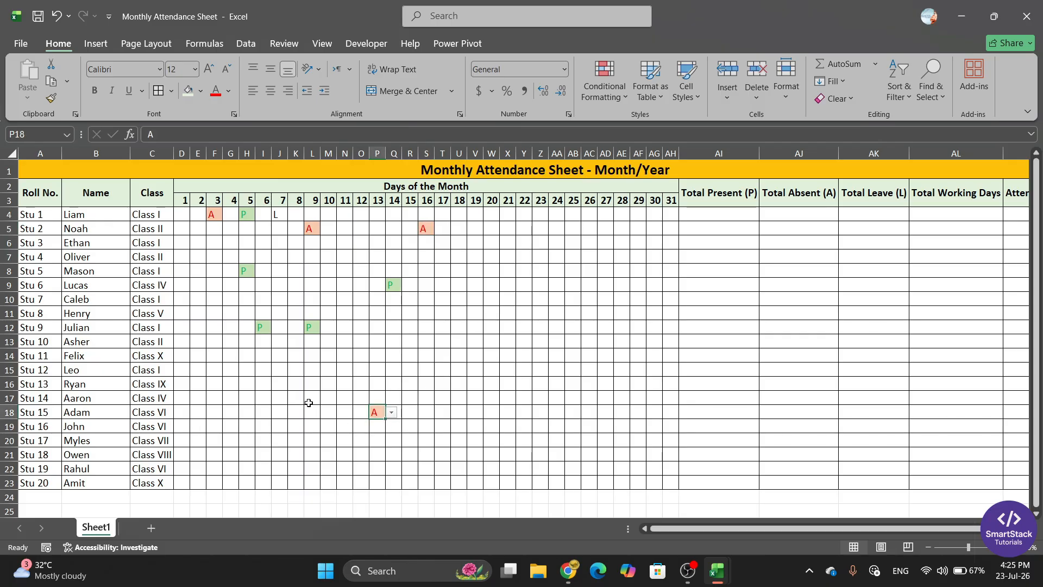
left_click(298, 399)
left_click(310, 399)
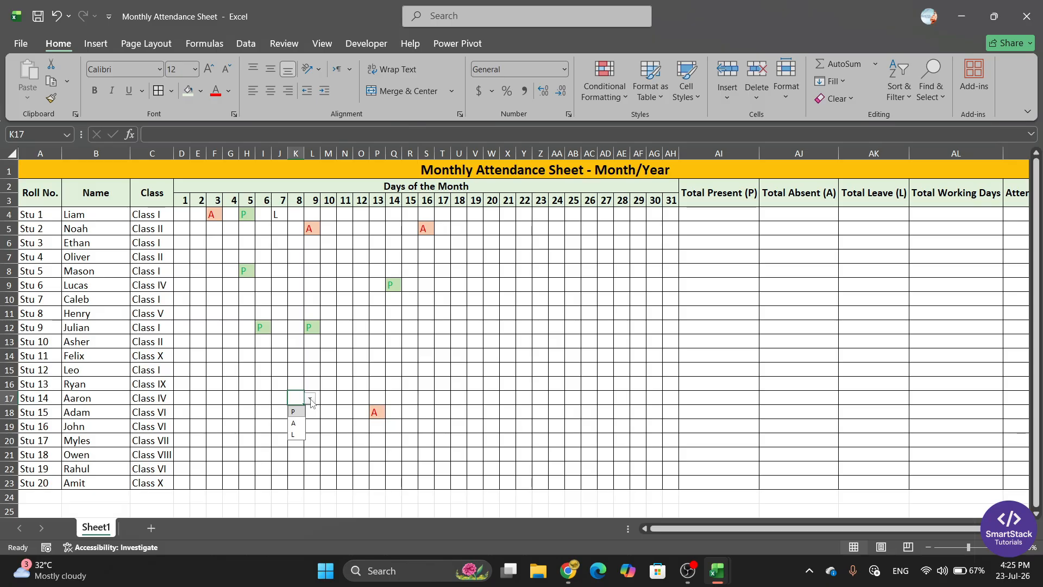
left_click(295, 422)
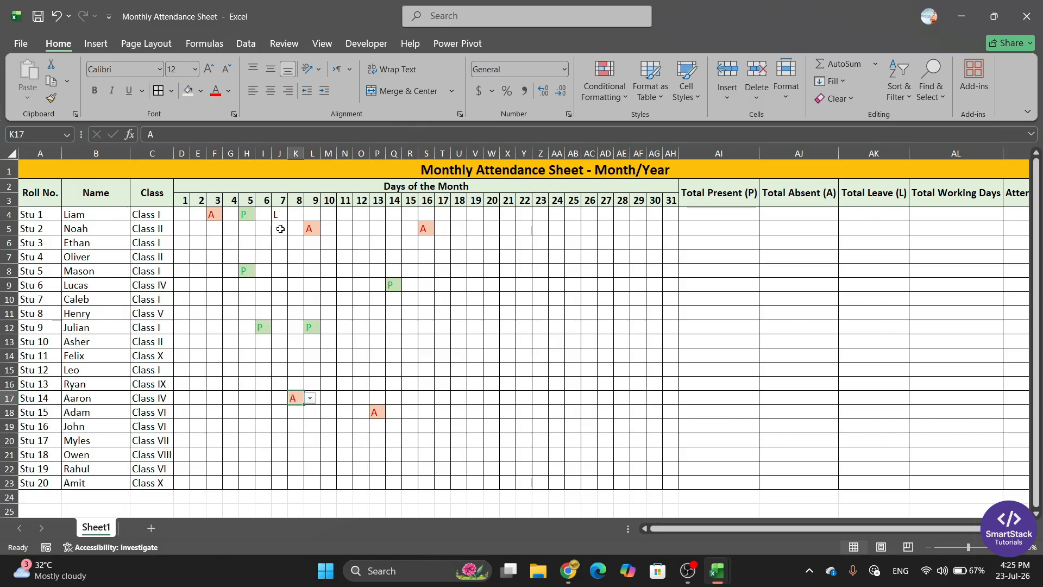
Start a third Text That Contains conditional formatting rule on D4:AH23 for the text L
left_click_drag(188, 215, 665, 482)
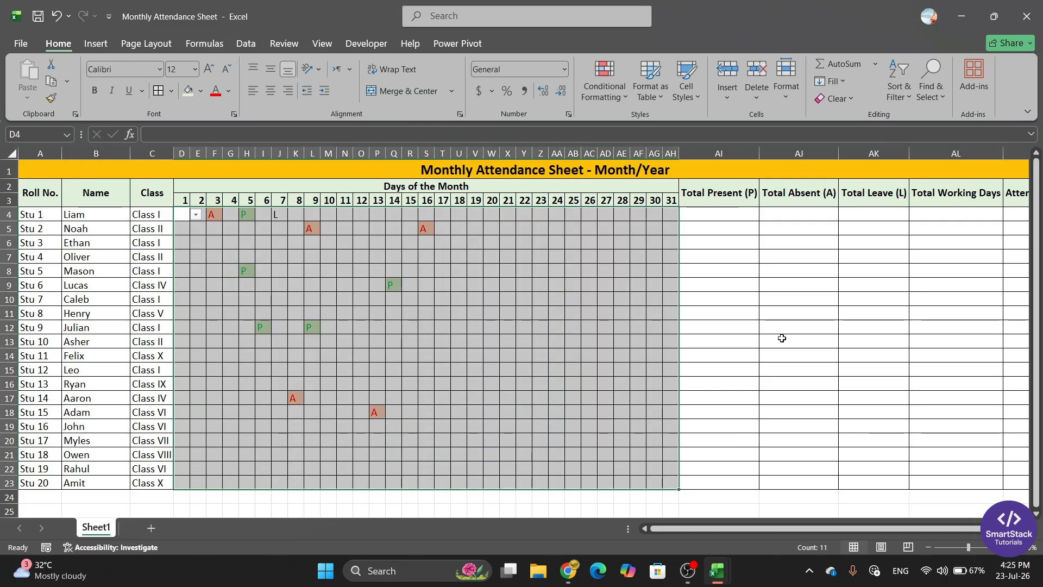
left_click(616, 98)
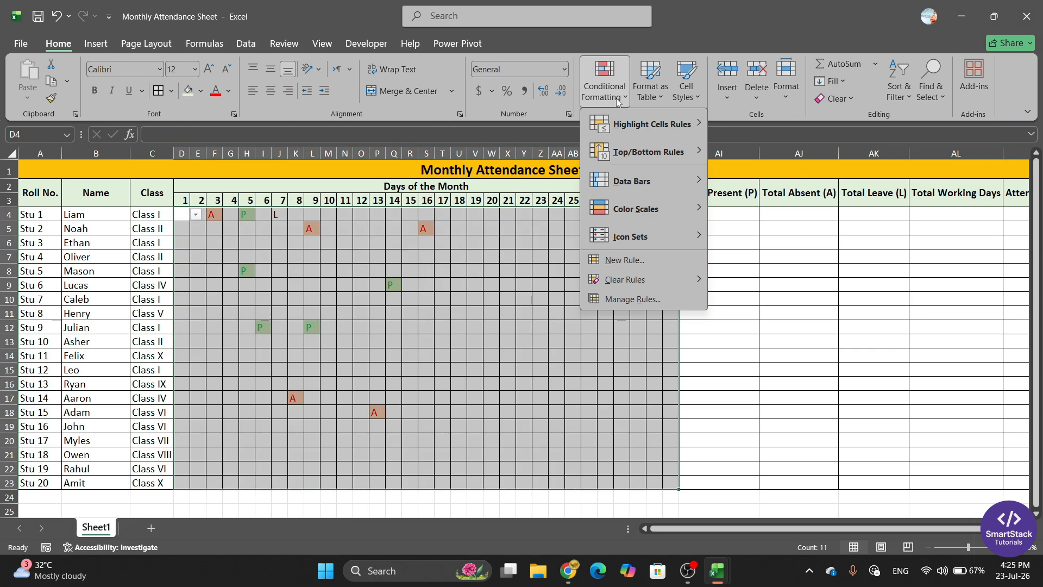
mouse_move(679, 133)
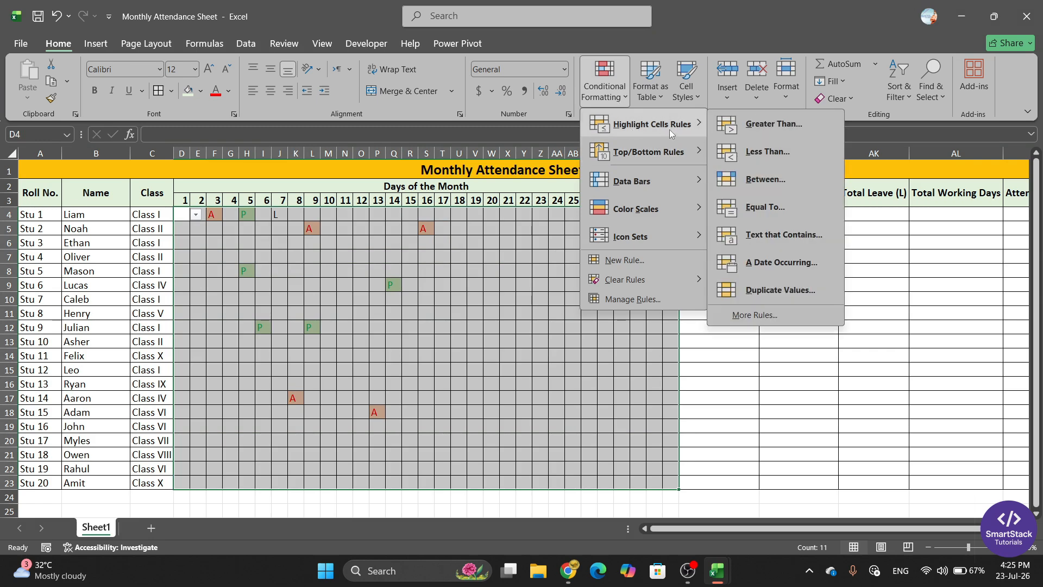
left_click(774, 239)
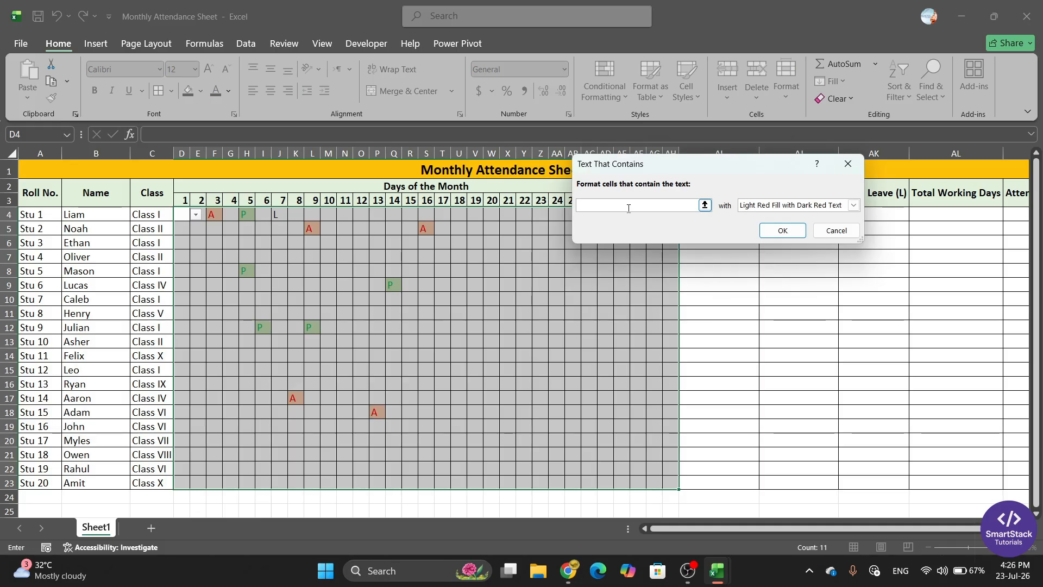
type("L")
Give the L rule a custom format with the lightest gold theme fill and standard orange font color, and apply it
left_click(853, 205)
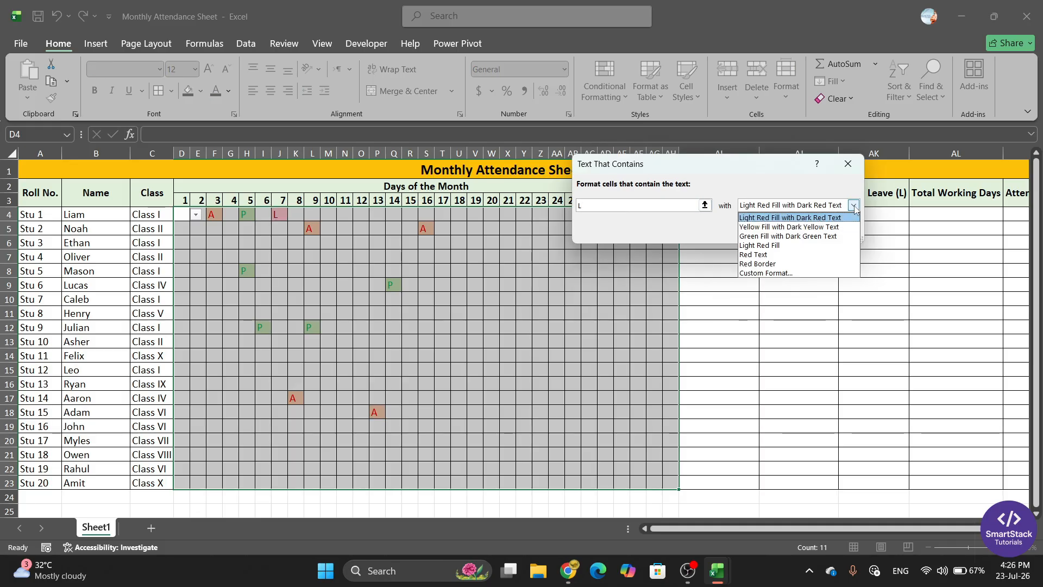
left_click(786, 273)
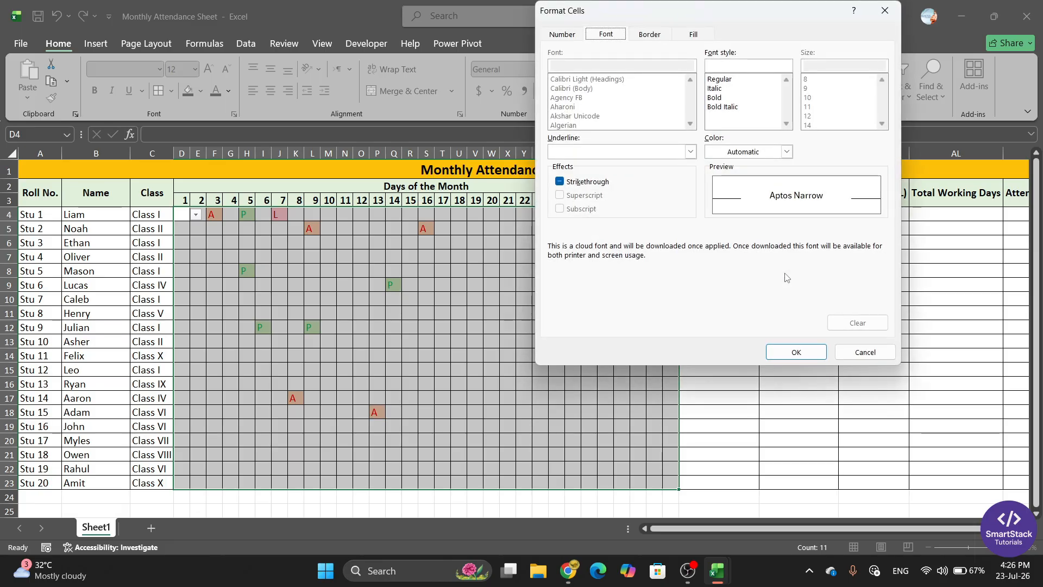
left_click(690, 35)
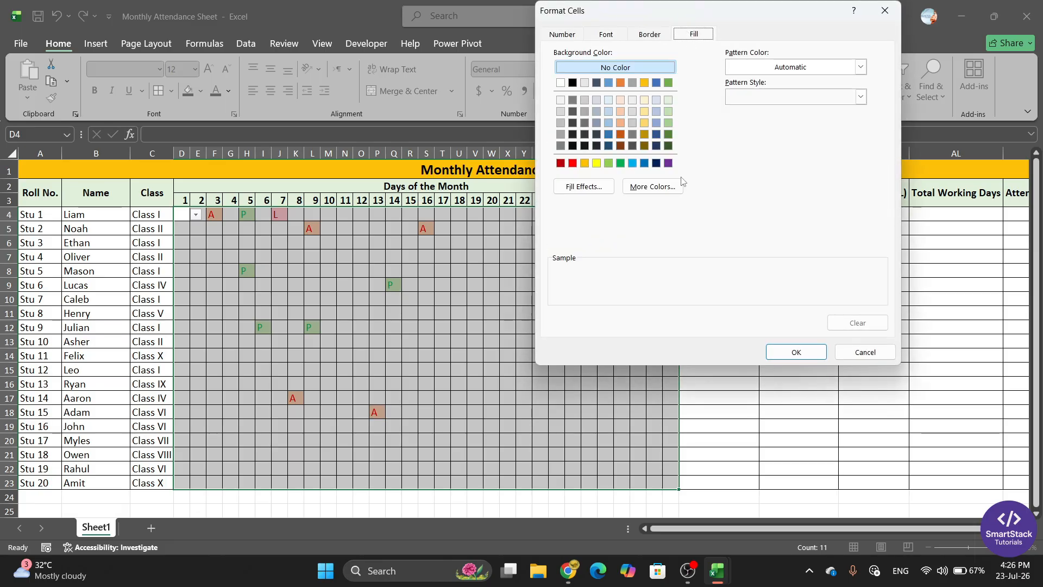
left_click(644, 101)
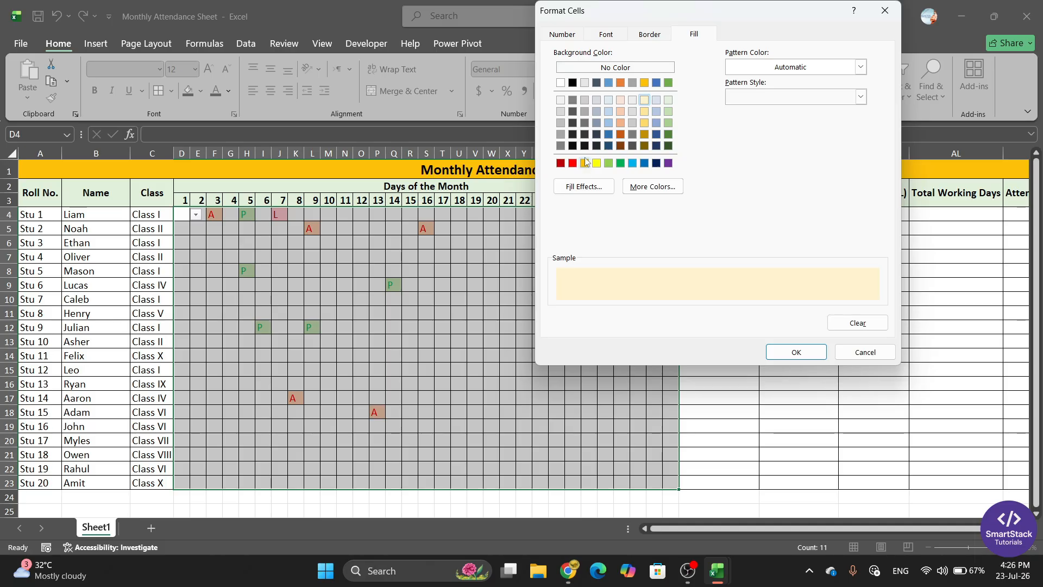
left_click(603, 34)
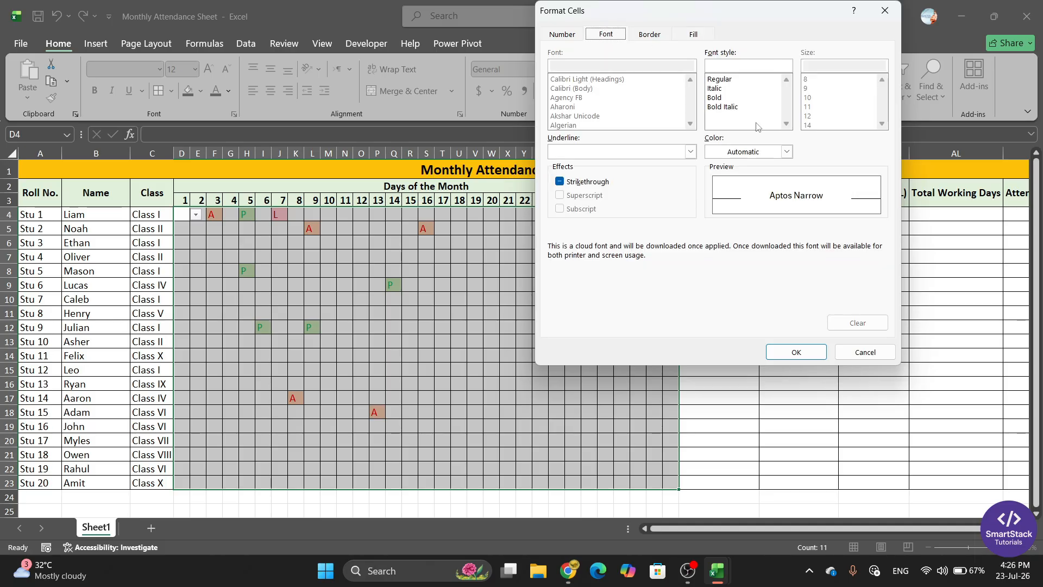
left_click(786, 152)
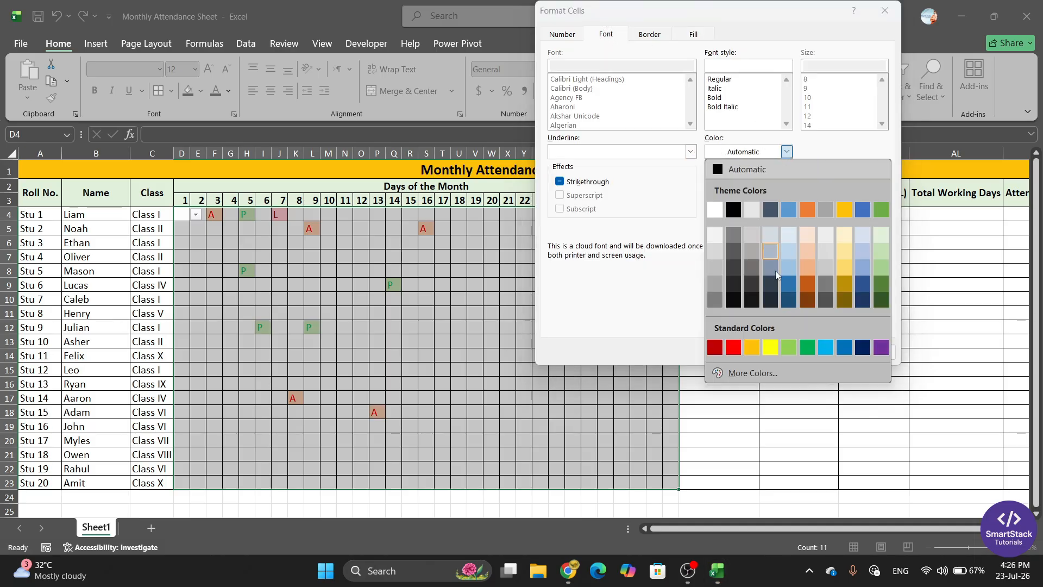
left_click(753, 349)
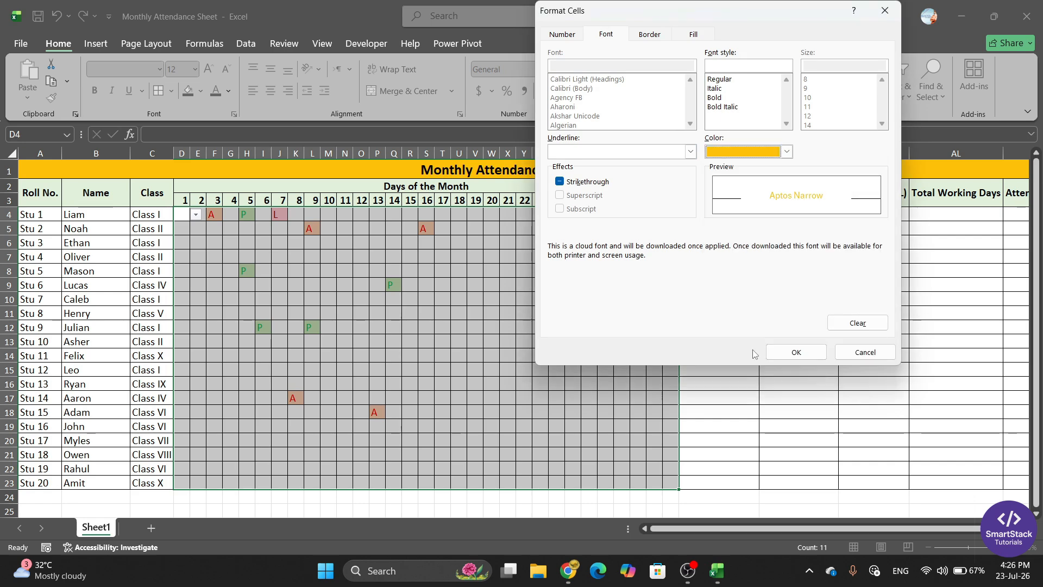
left_click(796, 352)
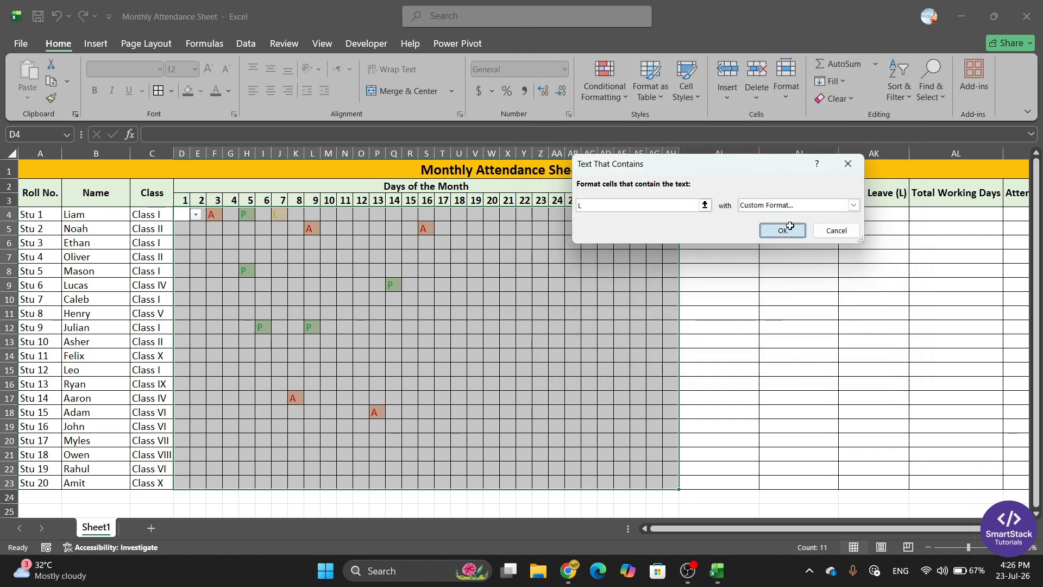
left_click(783, 230)
left_click(471, 328)
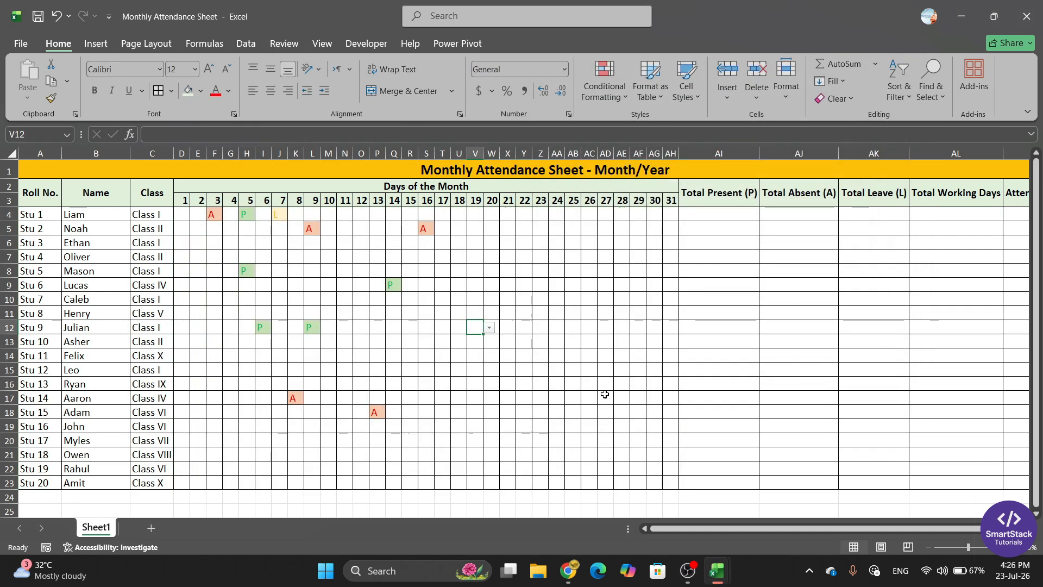
Try the L formatting by choosing L from the dropdown lists in K7, N7 and K9
left_click(282, 217)
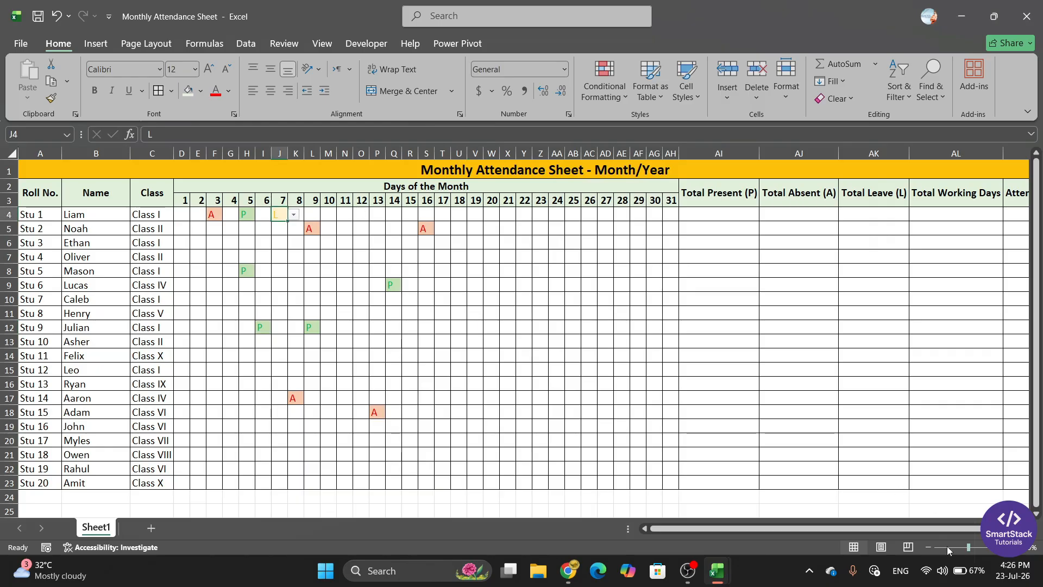
left_click_drag(970, 552, 973, 550)
left_click_drag(824, 529, 759, 530)
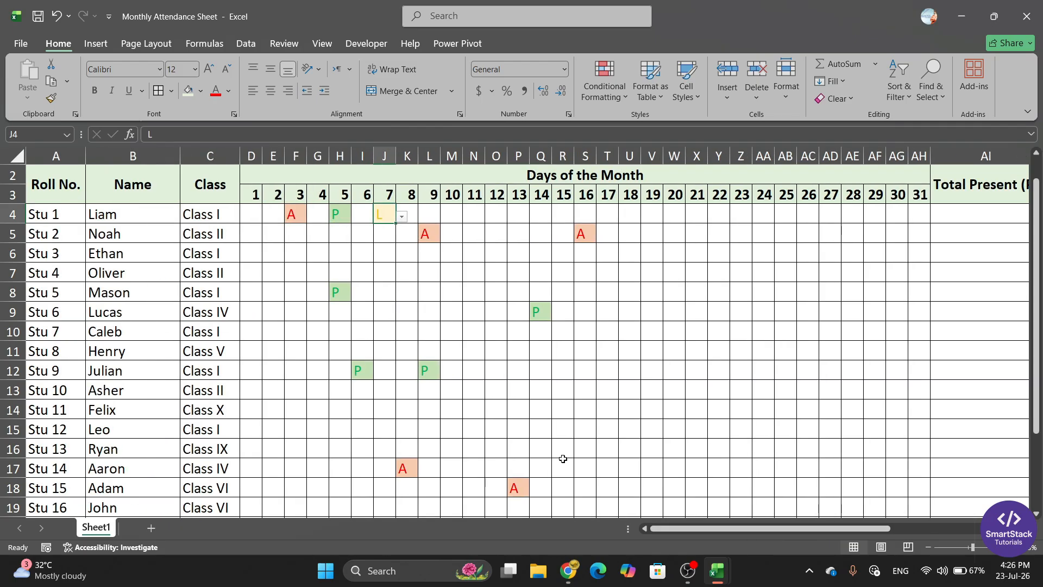
left_click(406, 273)
left_click(424, 275)
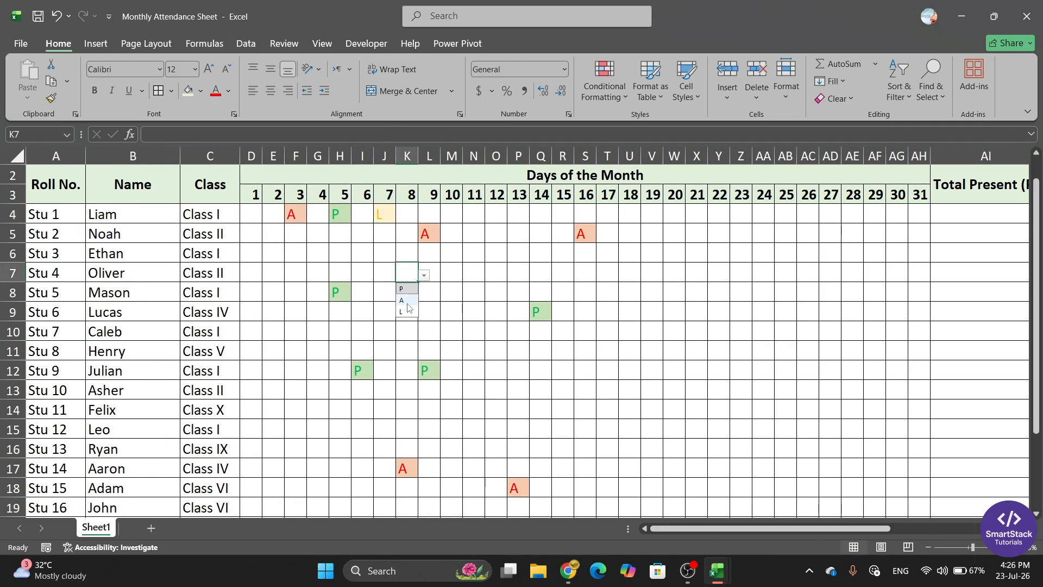
left_click(409, 312)
left_click(478, 275)
left_click(490, 276)
left_click(472, 312)
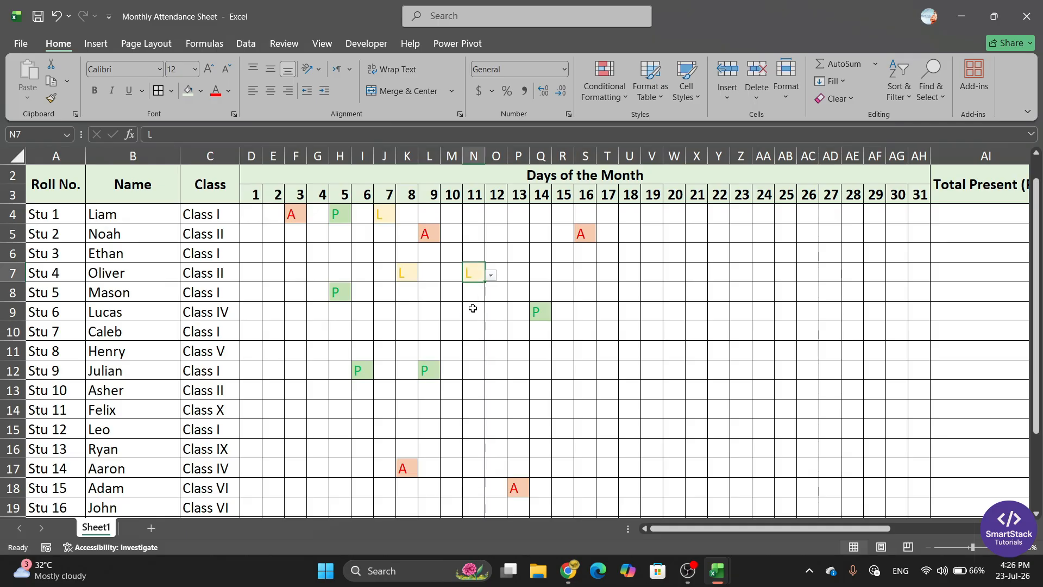
left_click(403, 311)
left_click(423, 315)
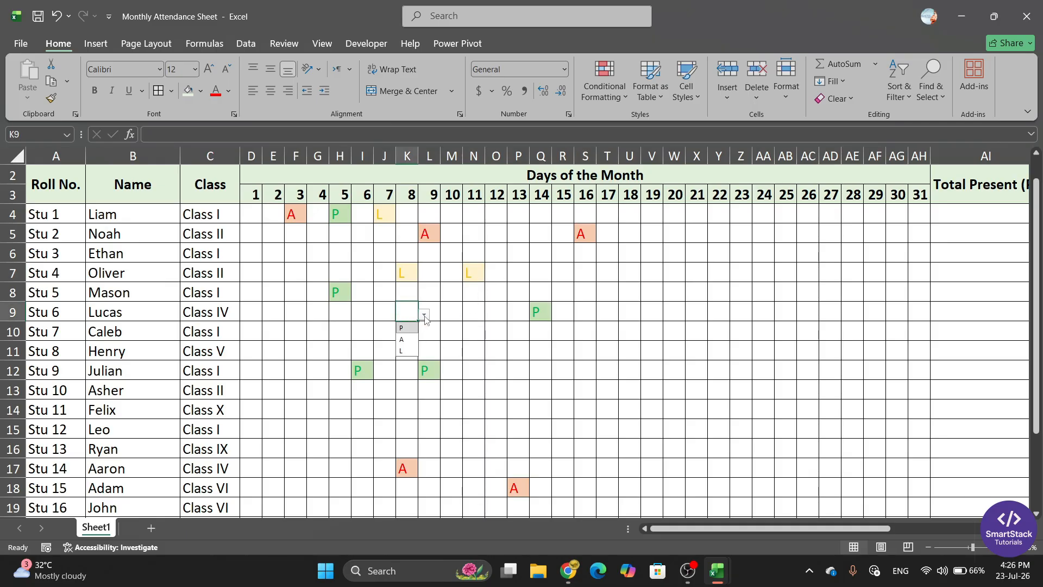
left_click(402, 350)
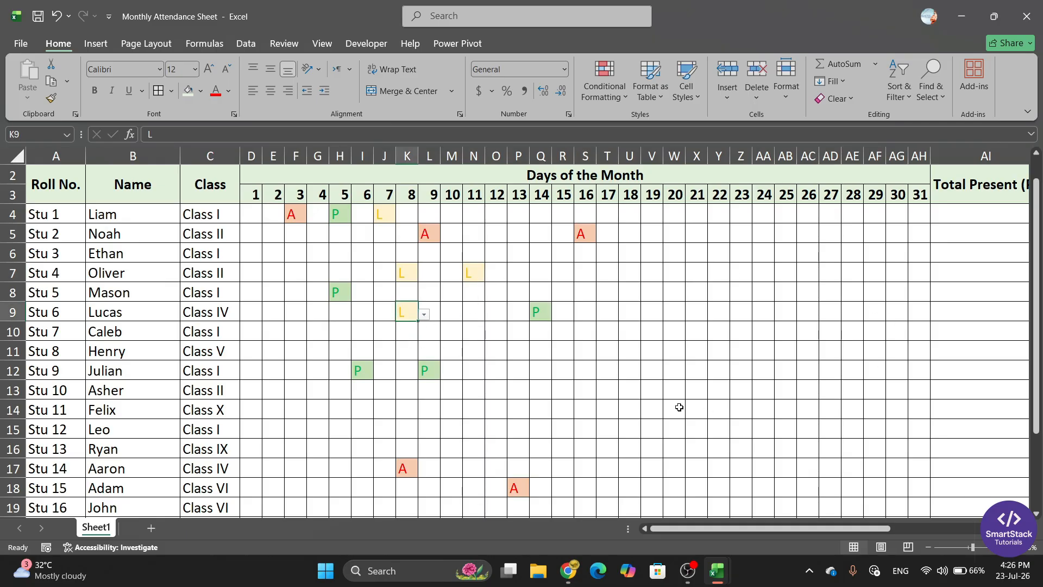
left_click(666, 390)
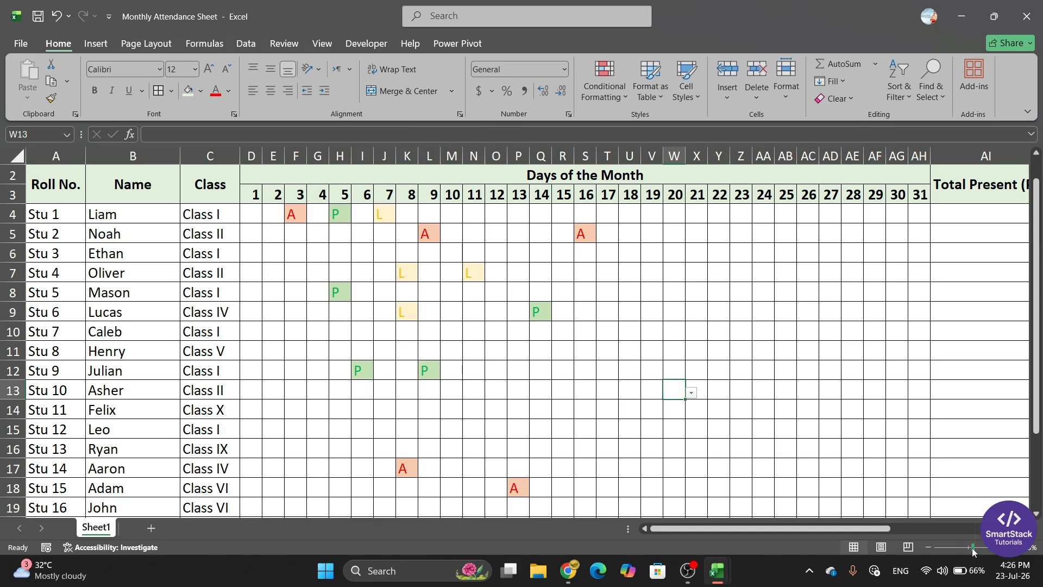
left_click_drag(972, 549, 970, 549)
Center the attendance marks horizontally in D4:AH23
left_click(442, 256)
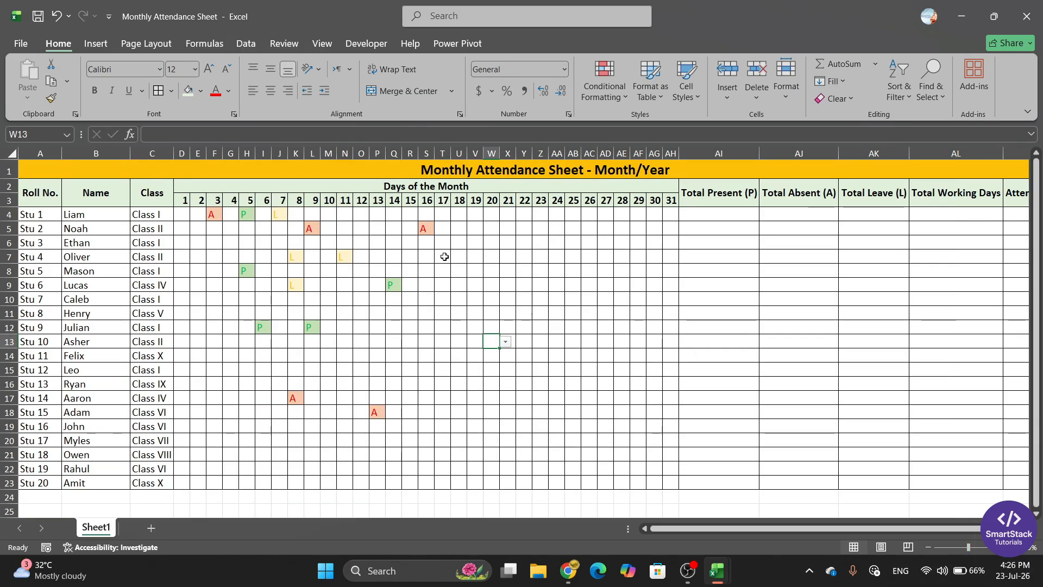
left_click(193, 231)
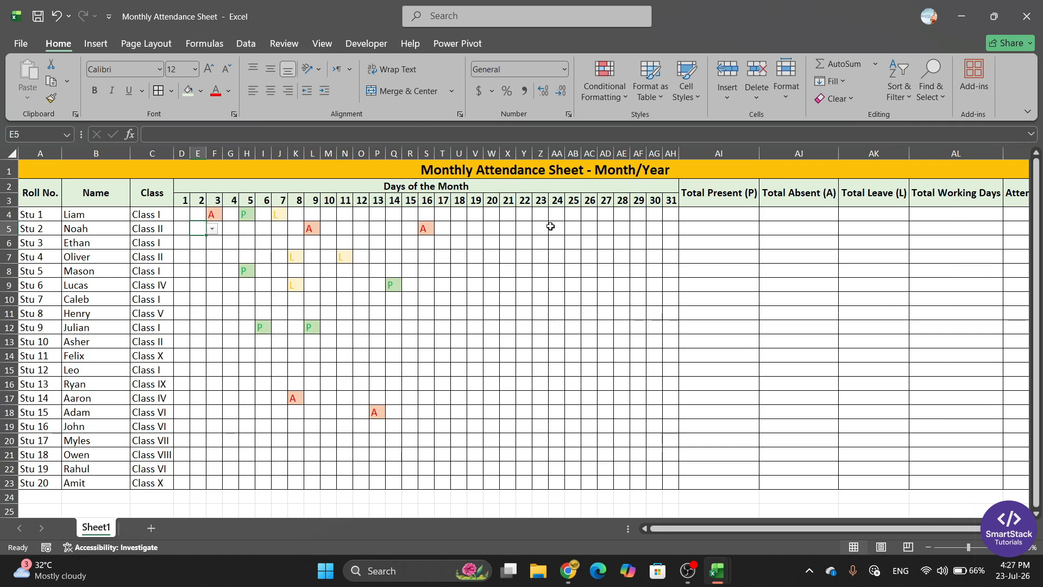
left_click_drag(182, 214, 673, 483)
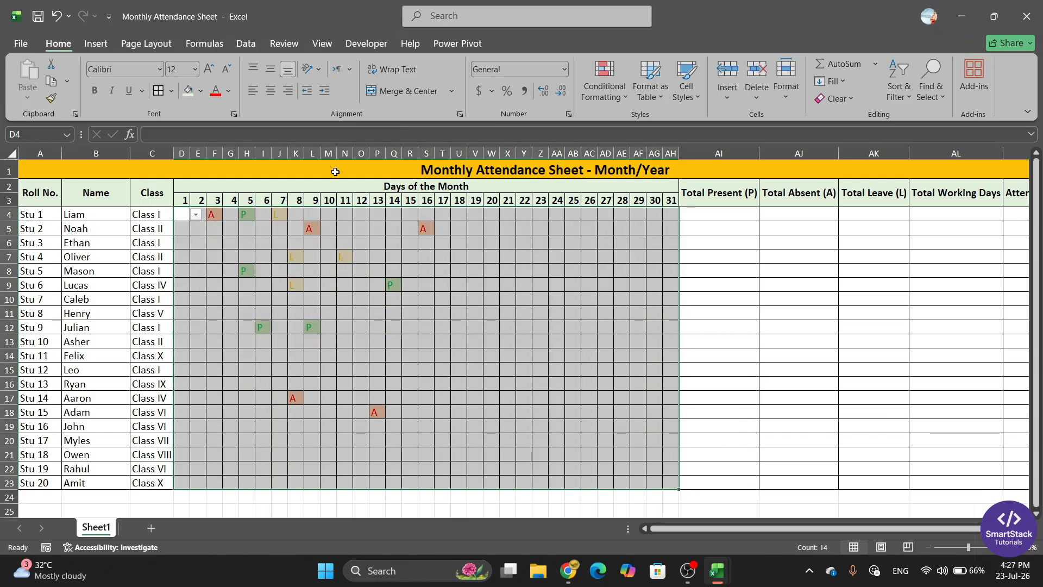
left_click(270, 90)
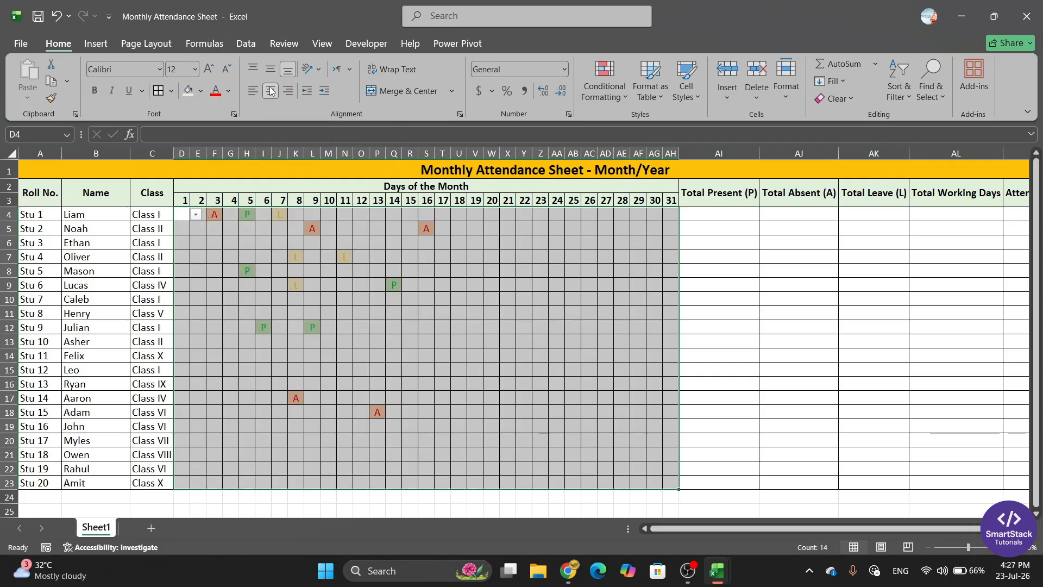
left_click(443, 298)
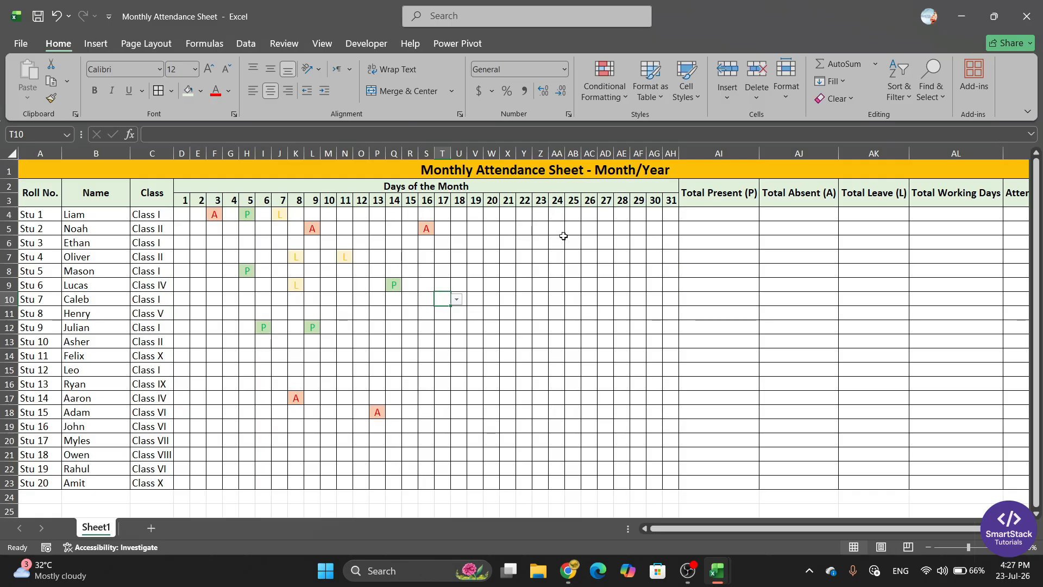
Enter the formula =COUNTIF(D4:AH4,"P") in AI4 to count Stu 1's present days
left_click(718, 212)
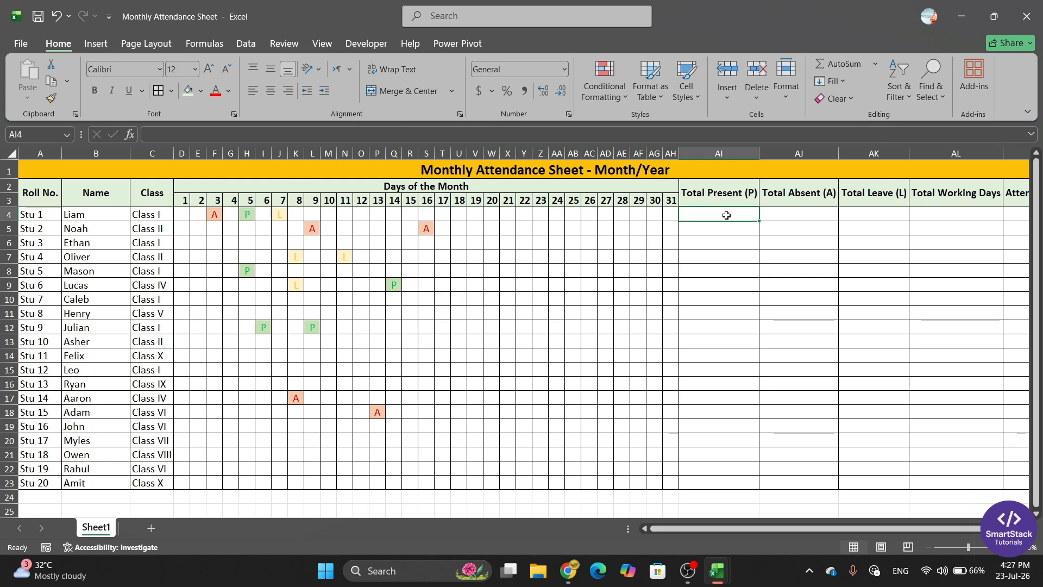
type("=")
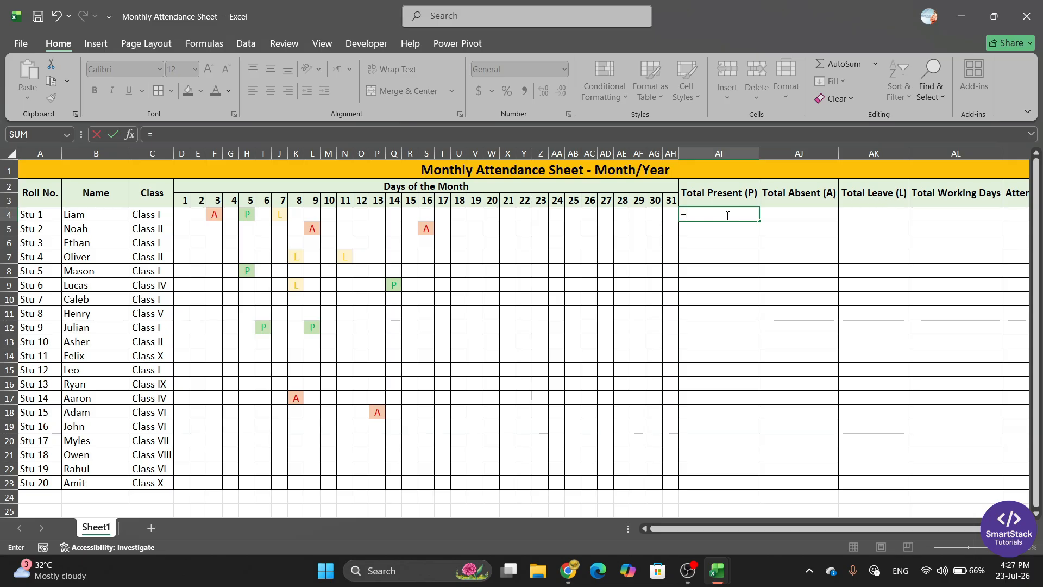
type("cou")
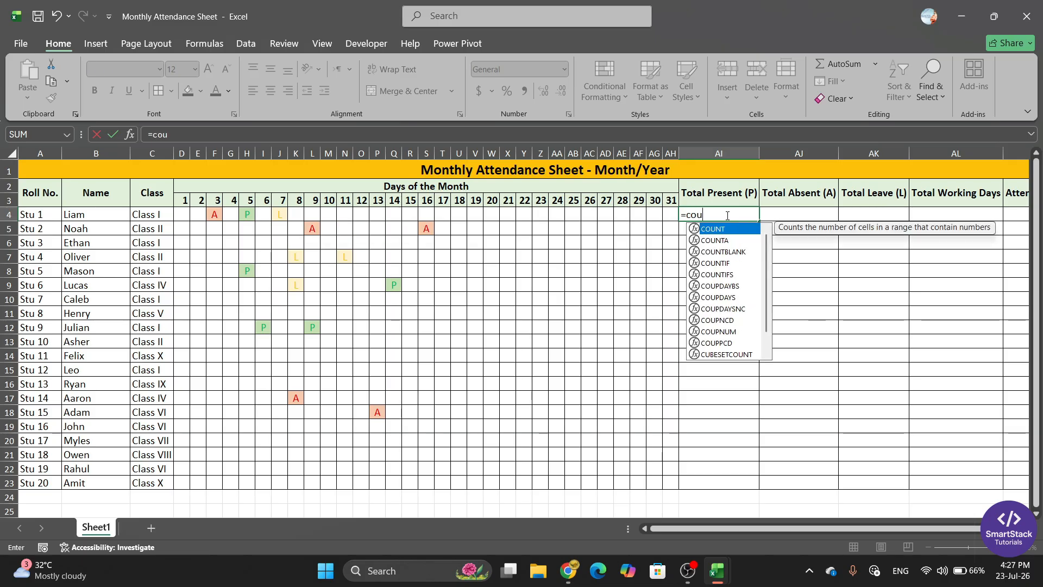
type("nt")
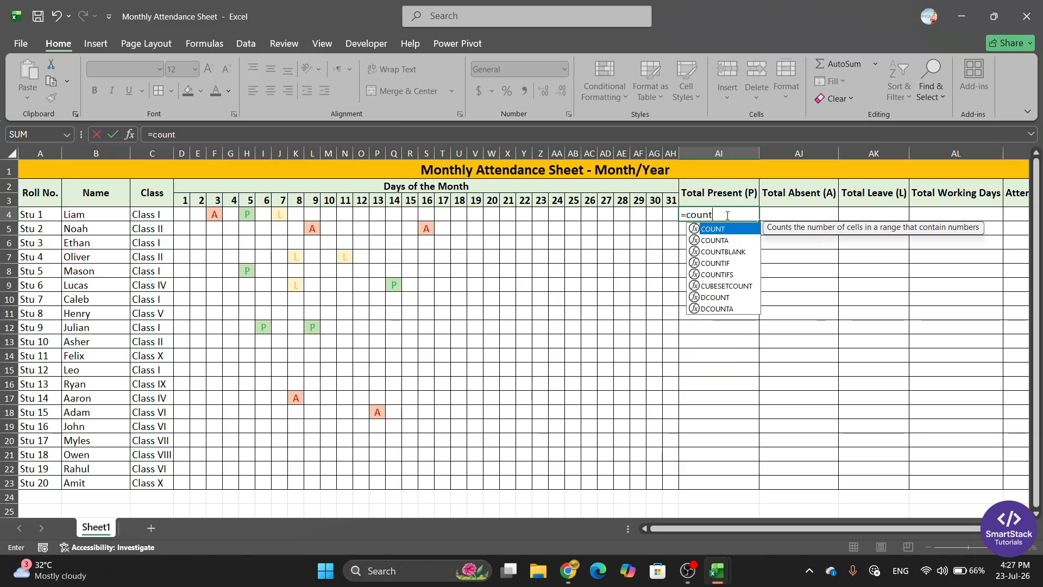
left_click(718, 264)
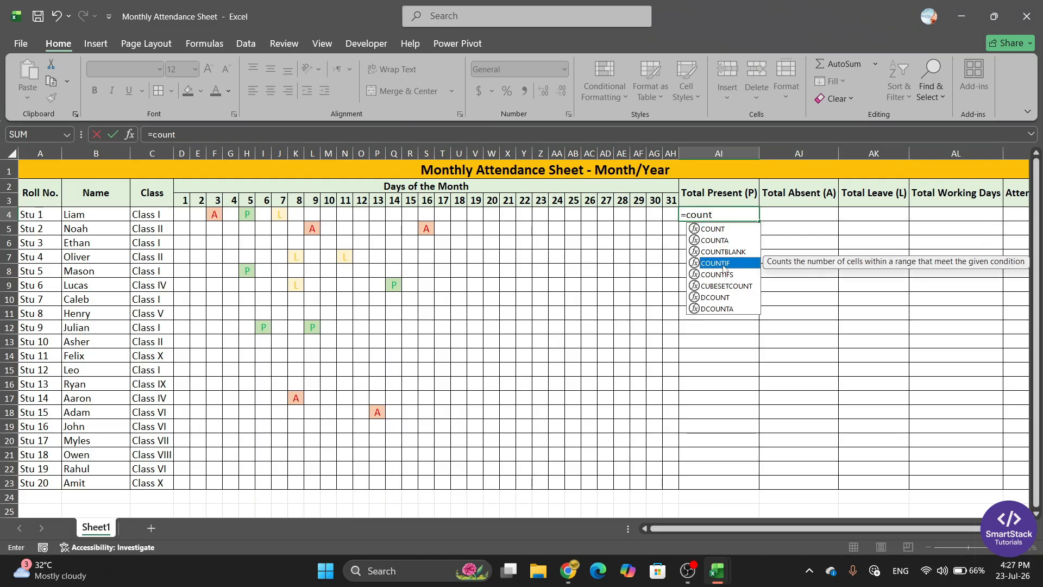
double_click(717, 264)
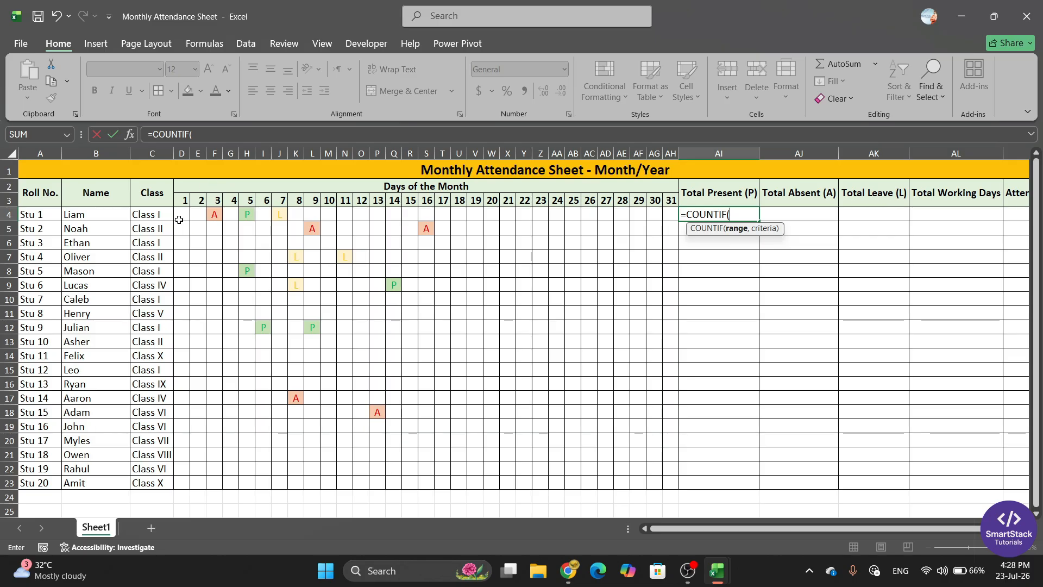
left_click_drag(179, 216, 667, 215)
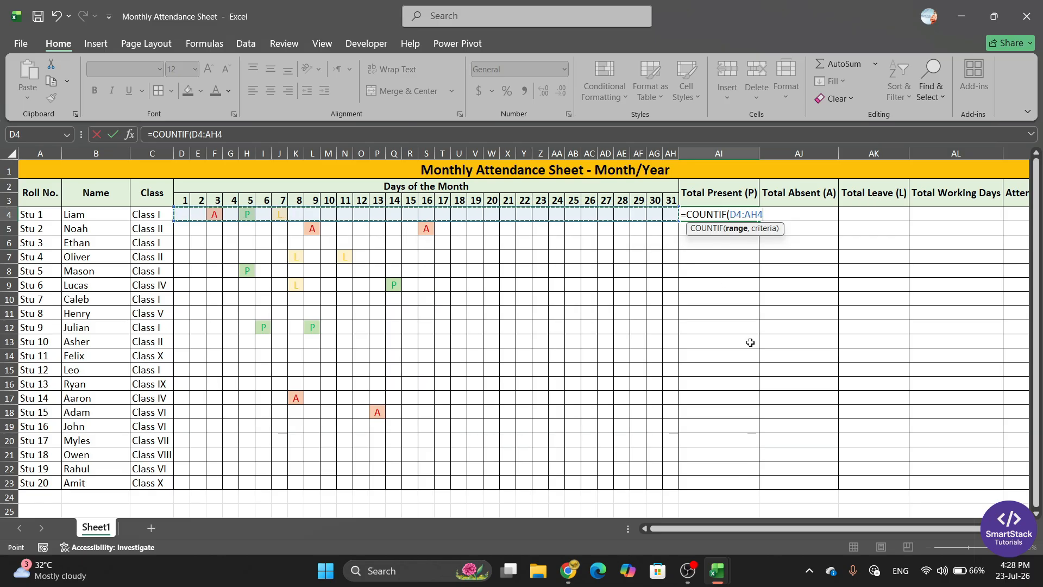
type(",\"P")
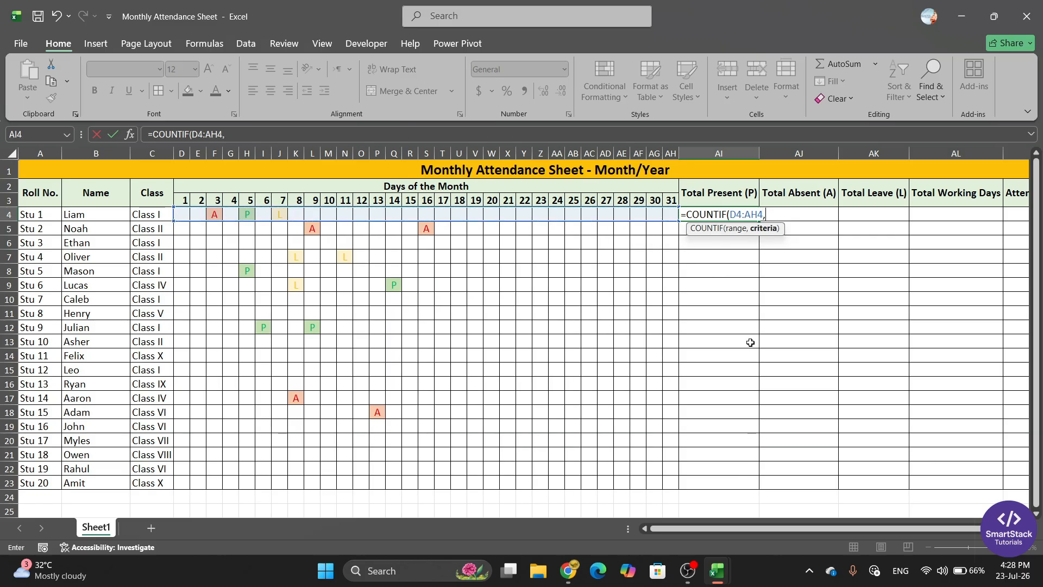
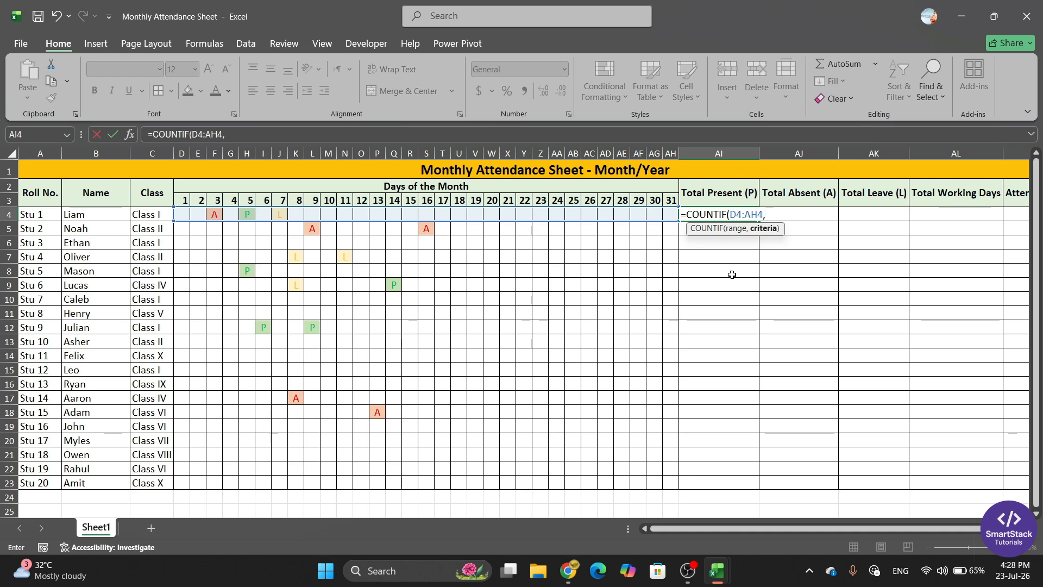
type("\"P\"")
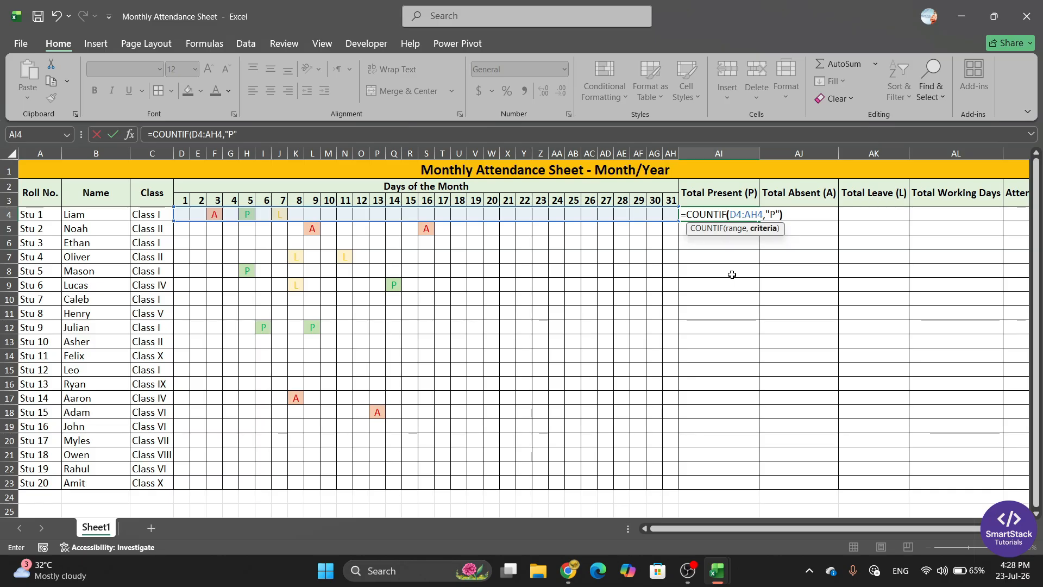
type(")")
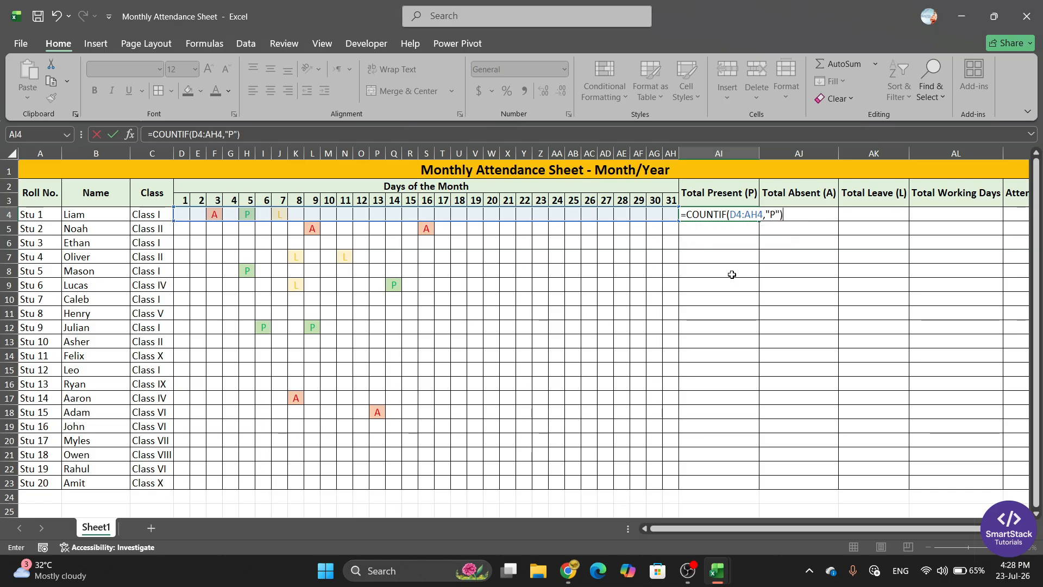
key("Return")
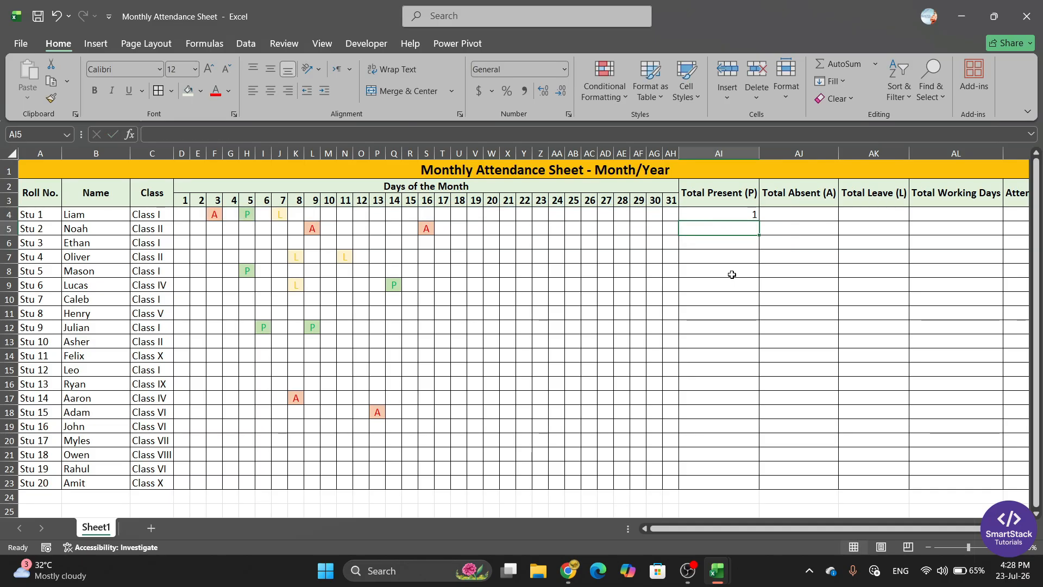
Test the Total Present formula by choosing P from the dropdown lists in T4, W4 and Z4, and check AI4
left_click(734, 215)
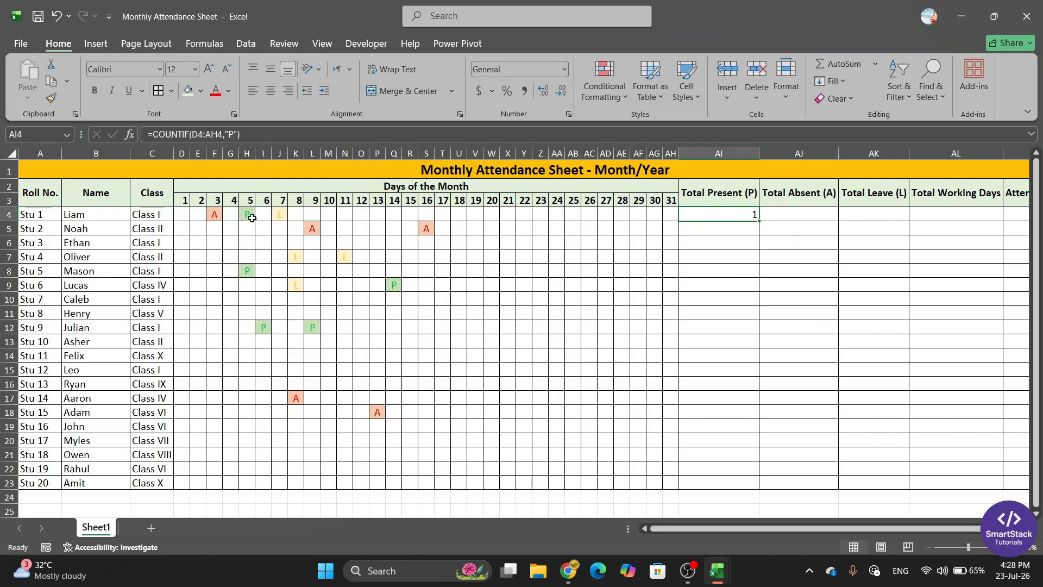
left_click(443, 214)
left_click(456, 215)
left_click(444, 229)
left_click(493, 215)
left_click(505, 216)
left_click(494, 229)
left_click(544, 216)
left_click(554, 216)
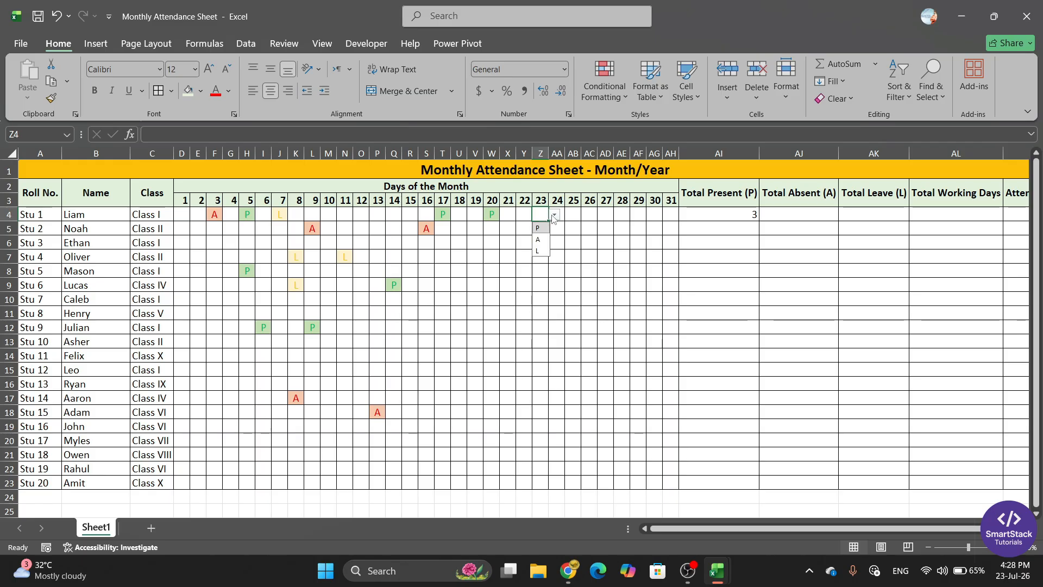
left_click(539, 229)
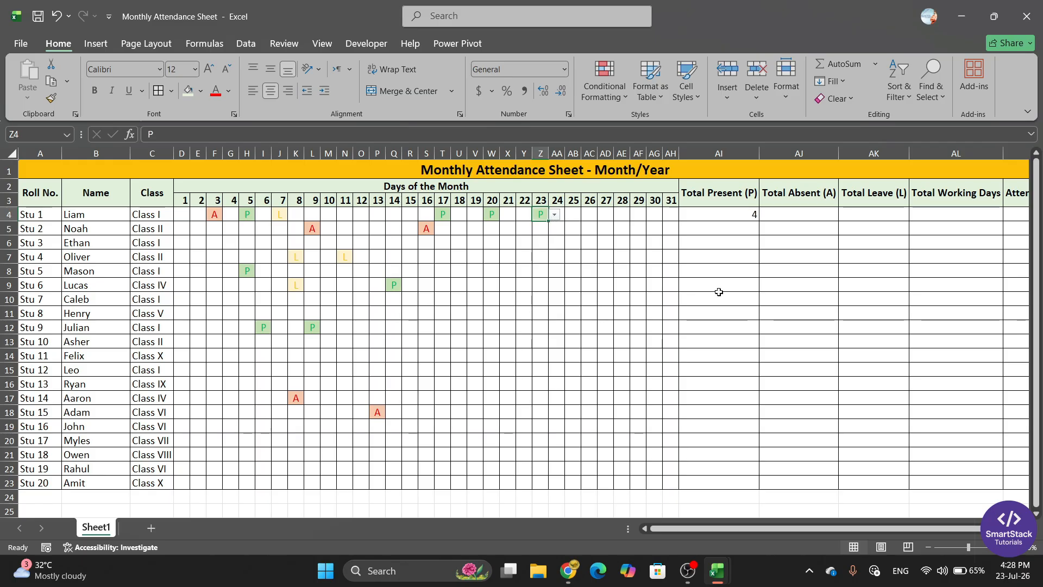
left_click(737, 216)
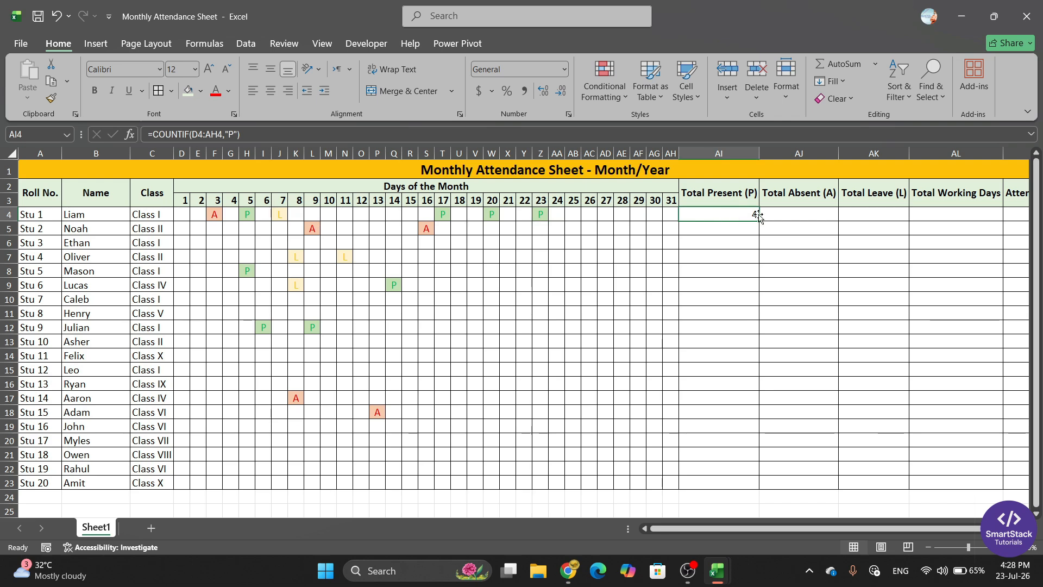
Enter the formula =COUNTIF(D4:AH4,"A") in AJ4 to count Stu 1's absent days
left_click(788, 217)
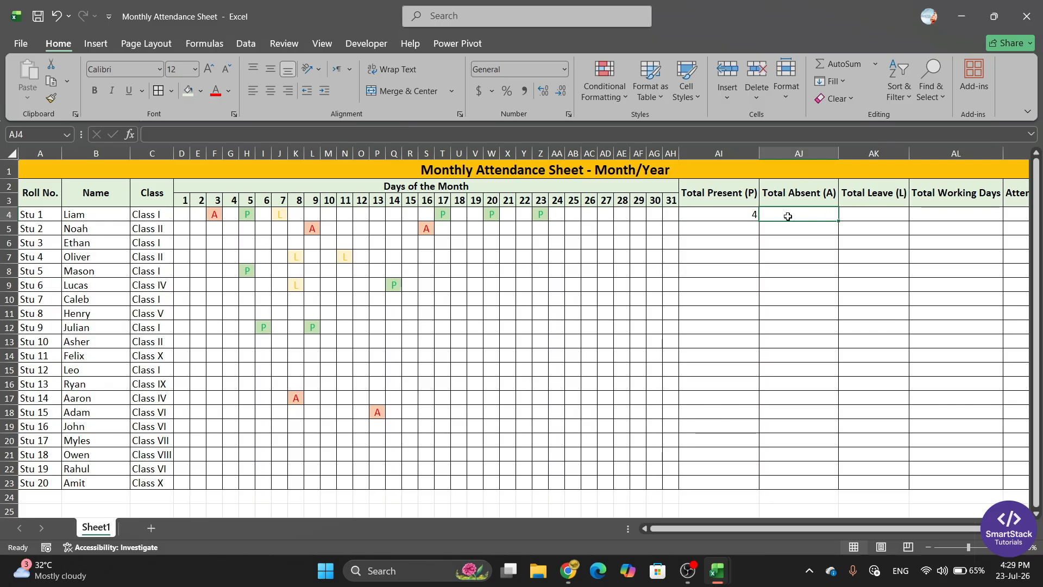
type("=")
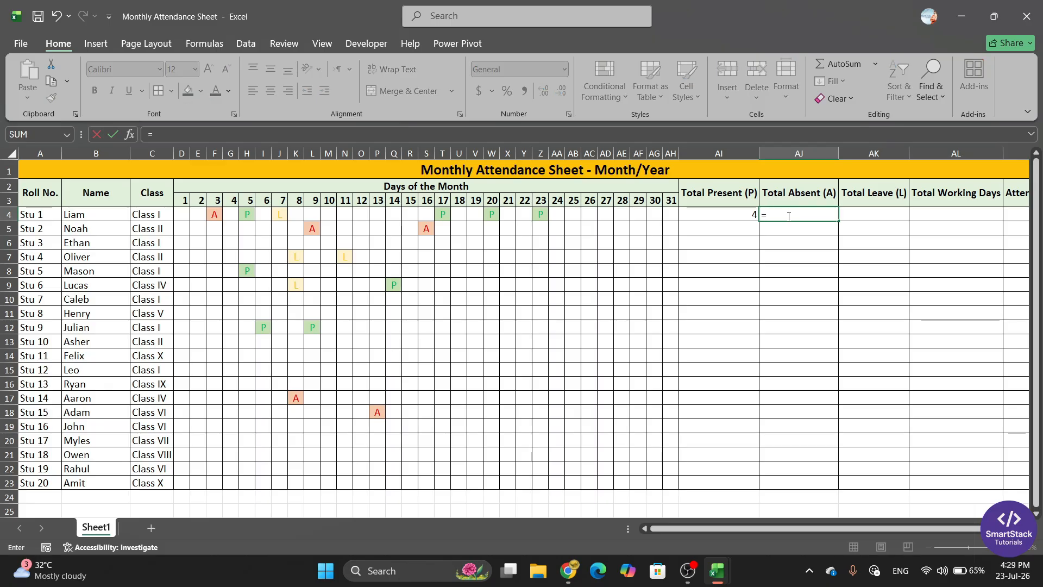
type("coun")
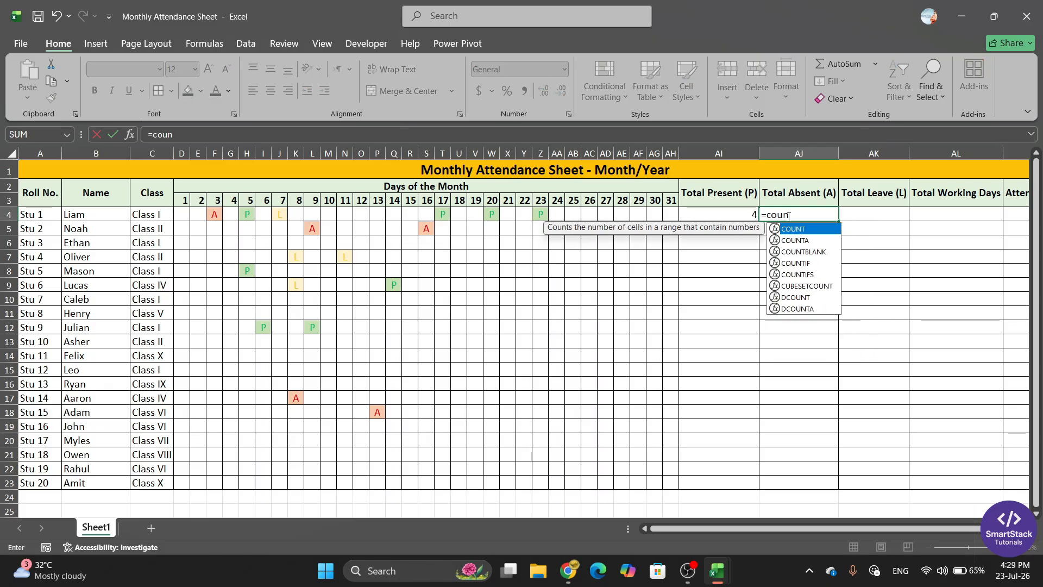
type("tif")
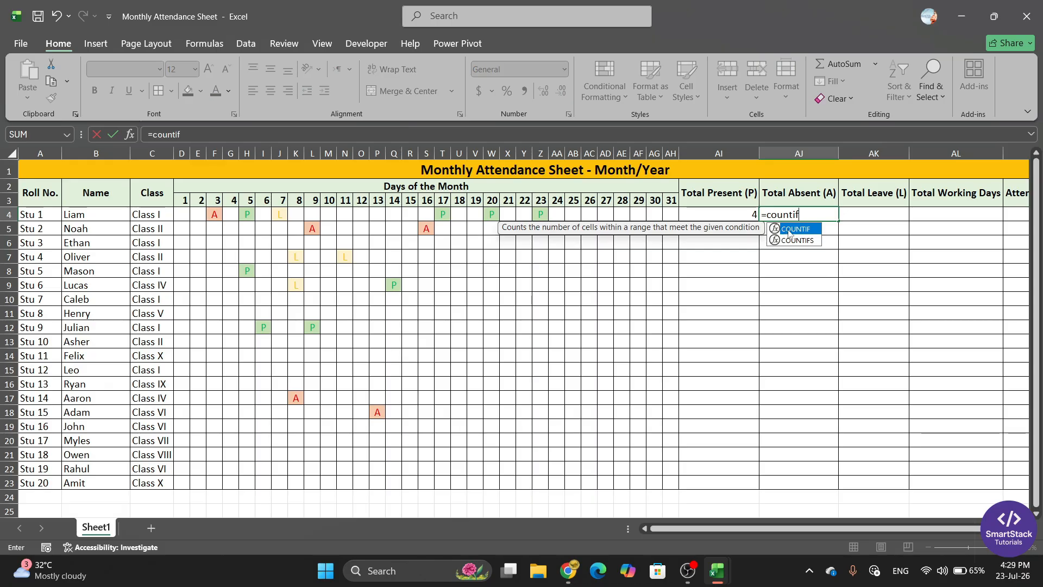
double_click(789, 229)
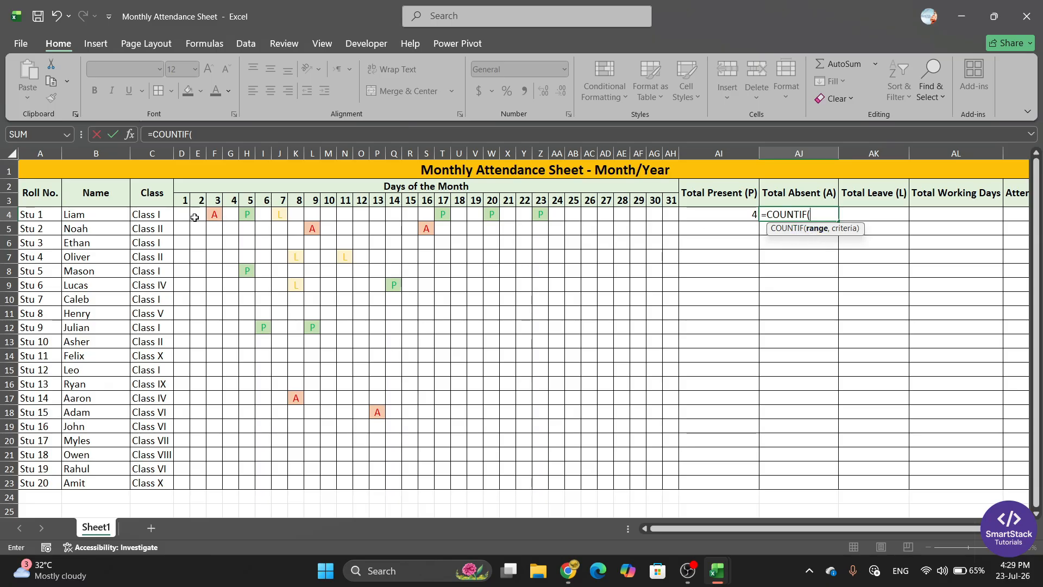
left_click_drag(186, 216, 672, 216)
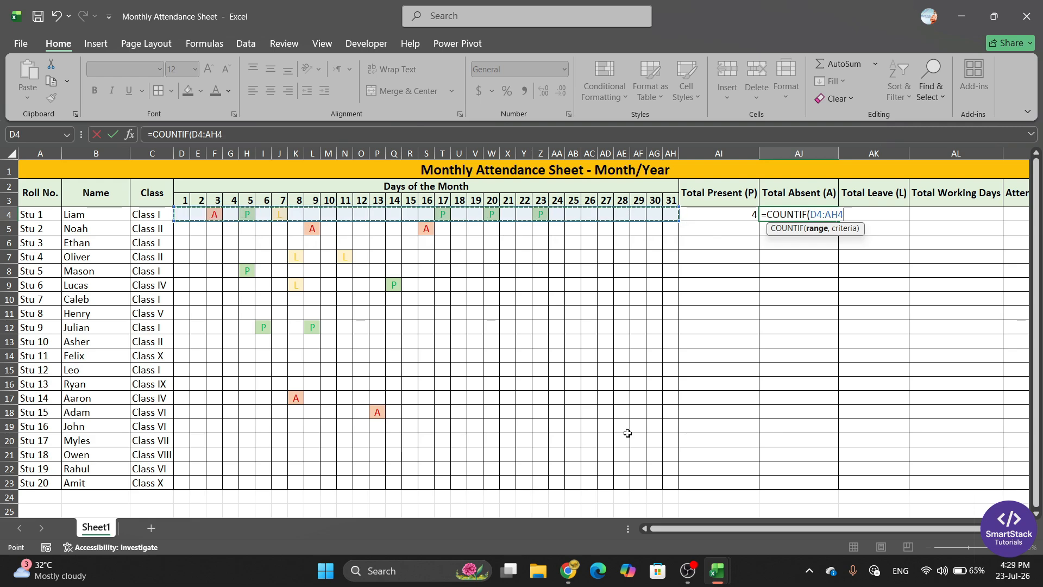
type(",")
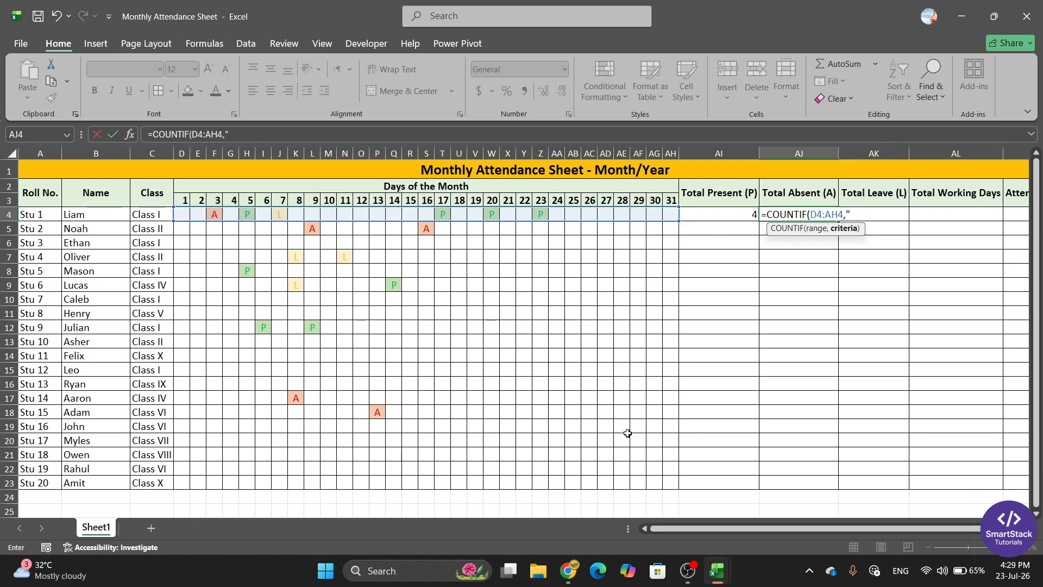
type("\"A\")")
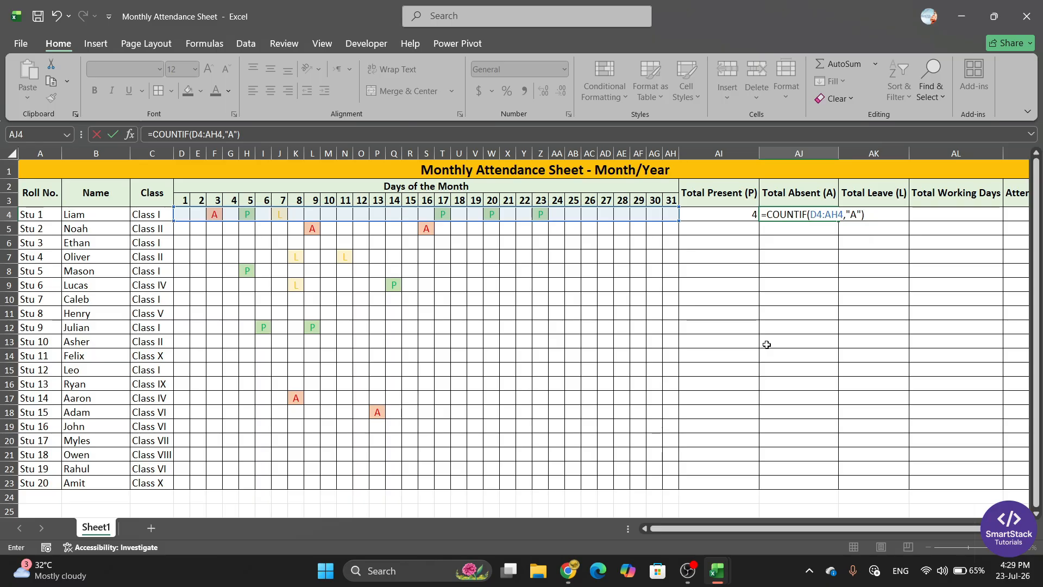
key("Return")
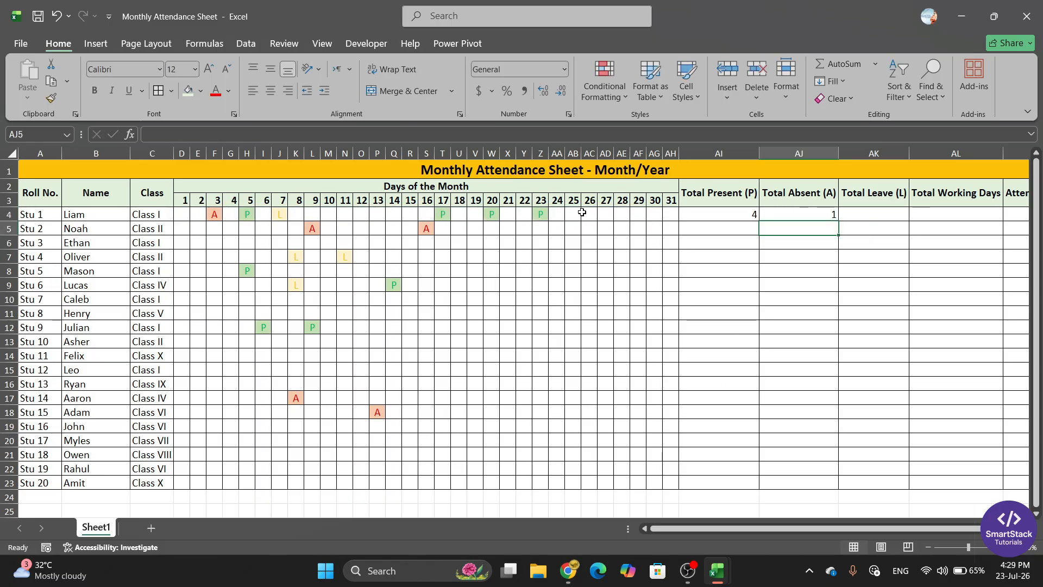
Test the Total Absent formula by choosing A from the dropdown lists in P4 and X4
left_click(374, 217)
left_click(392, 215)
left_click(377, 235)
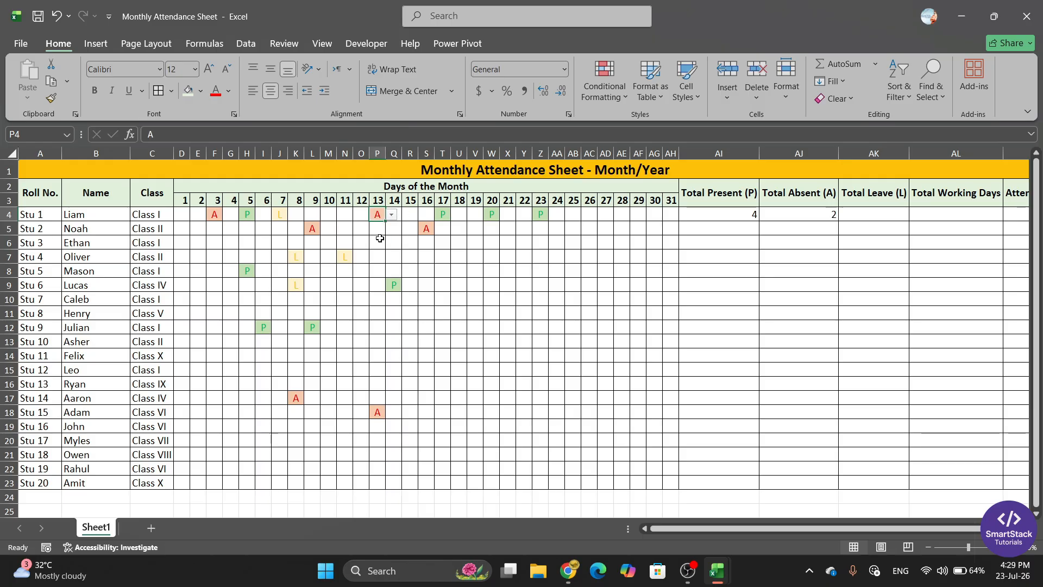
left_click(505, 214)
left_click(522, 215)
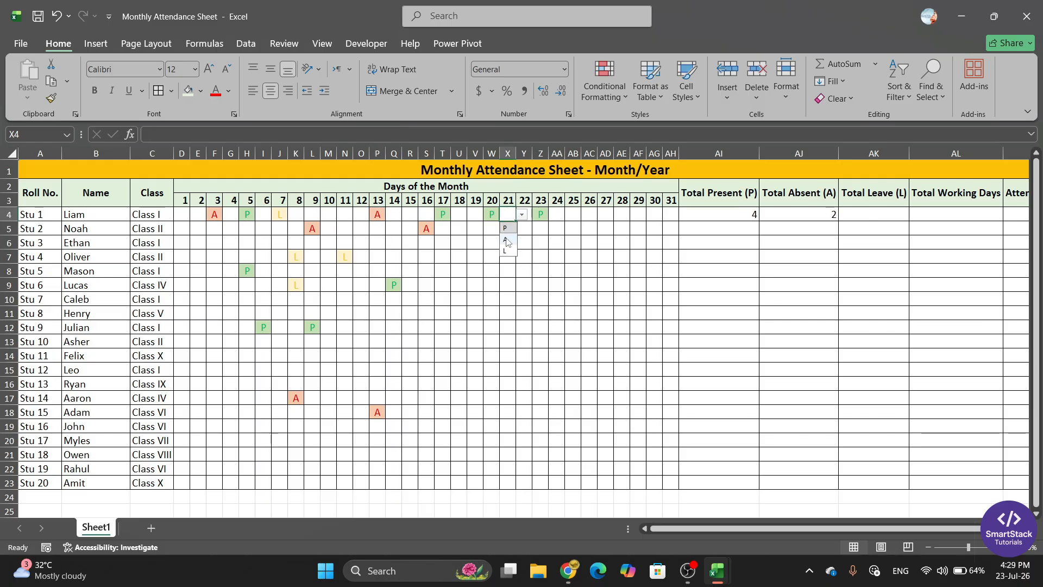
left_click(507, 241)
Enter the formula =COUNTIF(D4:AH4,"L") in AK4 to count Stu 1's leave days
left_click(872, 214)
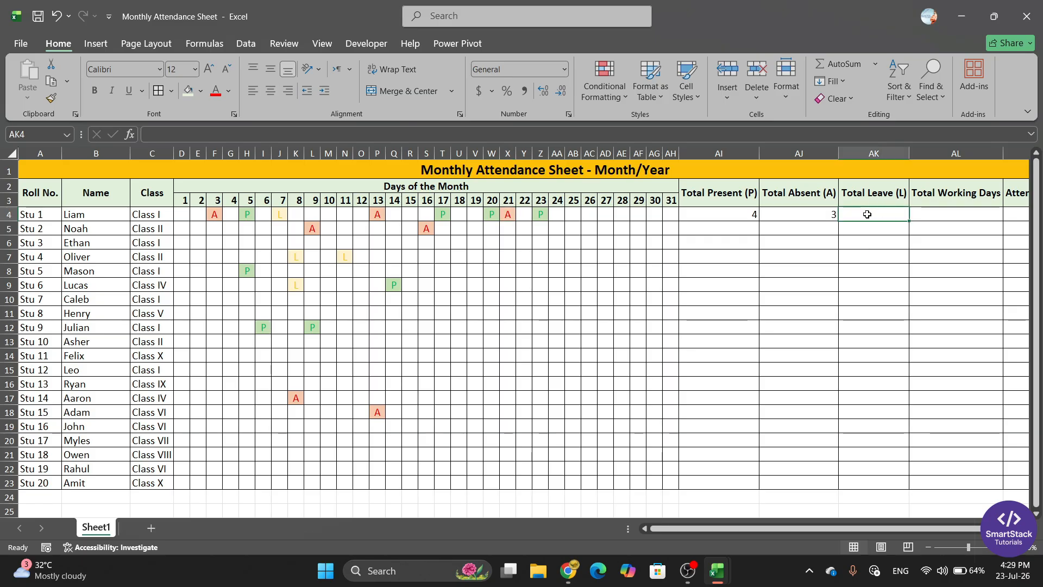
type("=c")
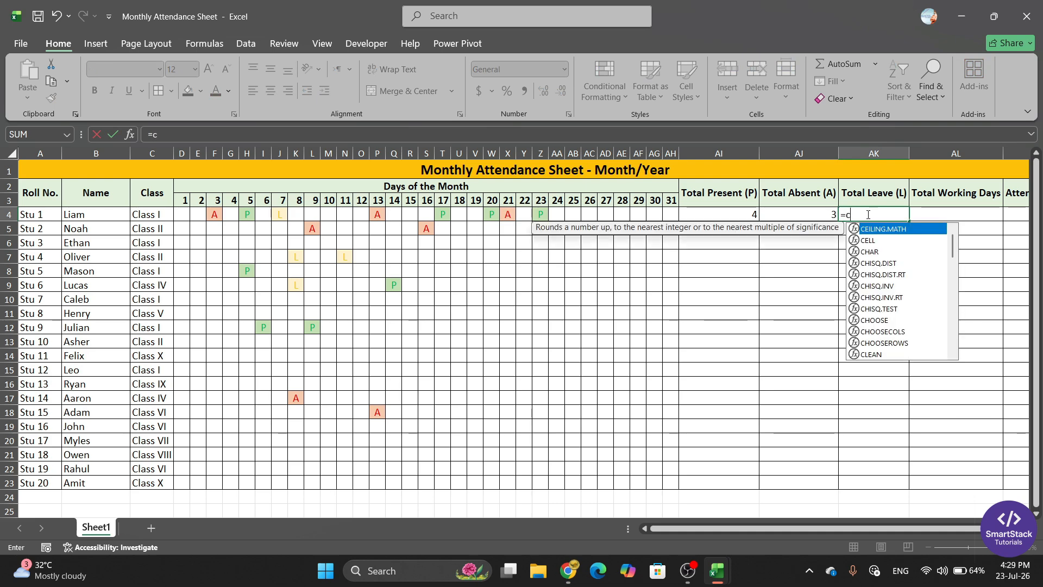
type("ounti")
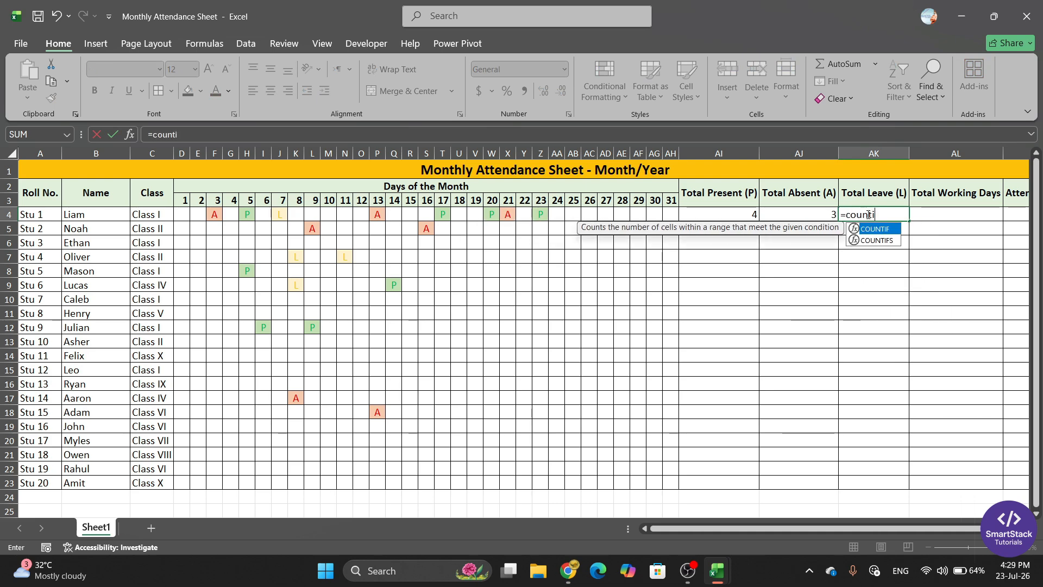
type("f")
key("Tab")
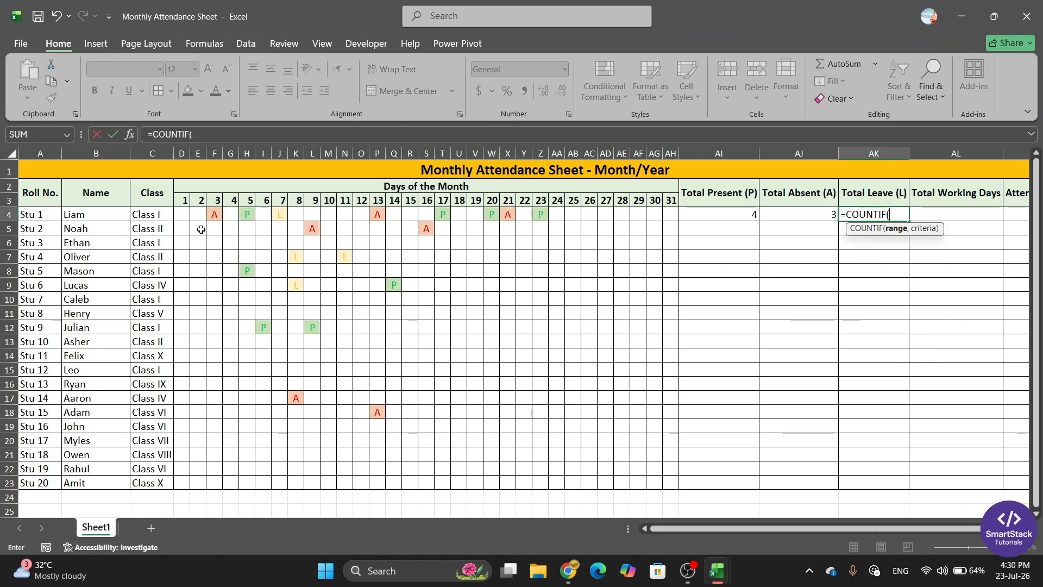
left_click(180, 217)
left_click_drag(180, 218, 671, 216)
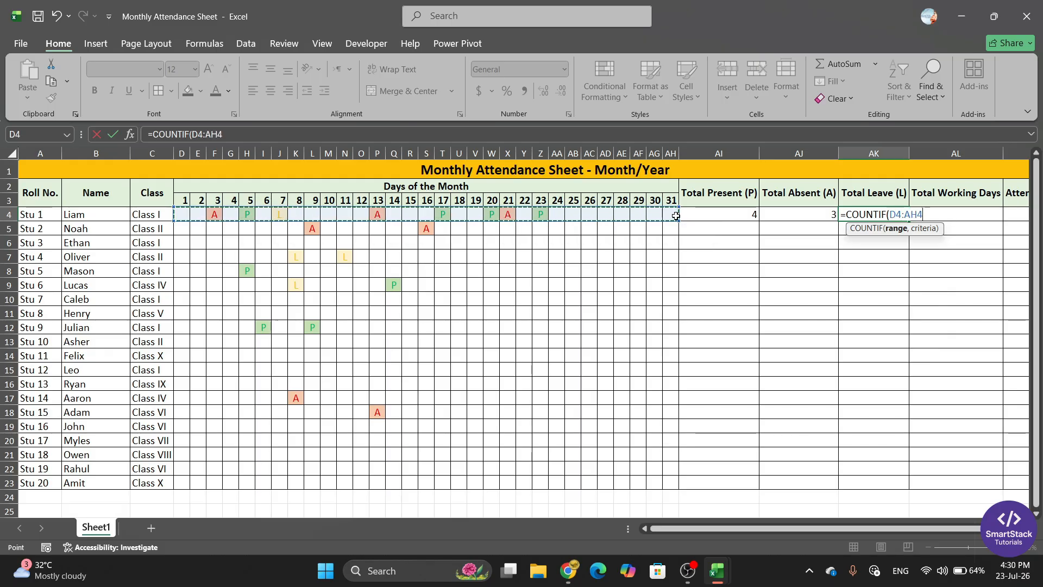
type(",")
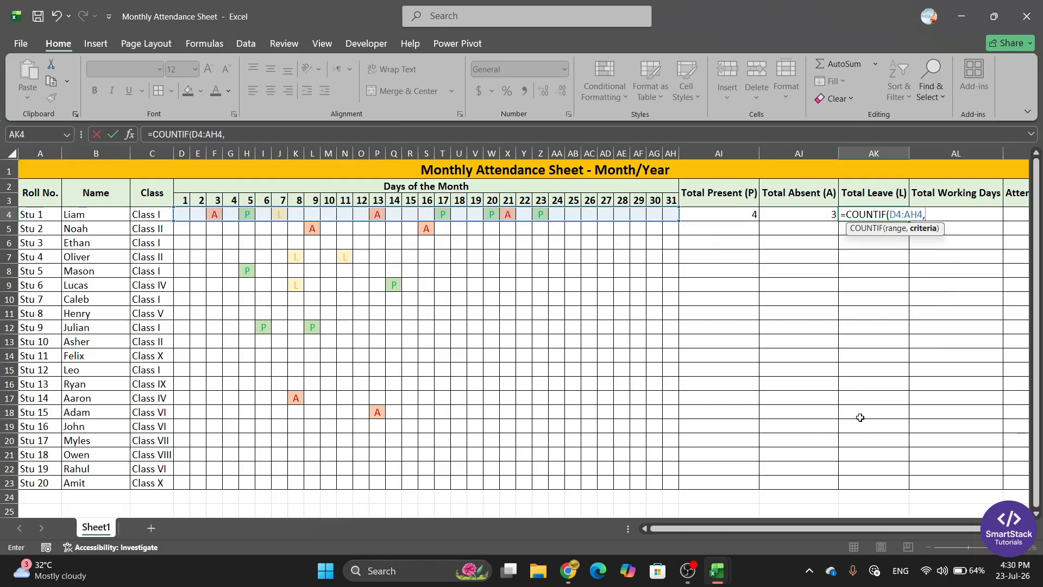
type("\"L")
key("Return")
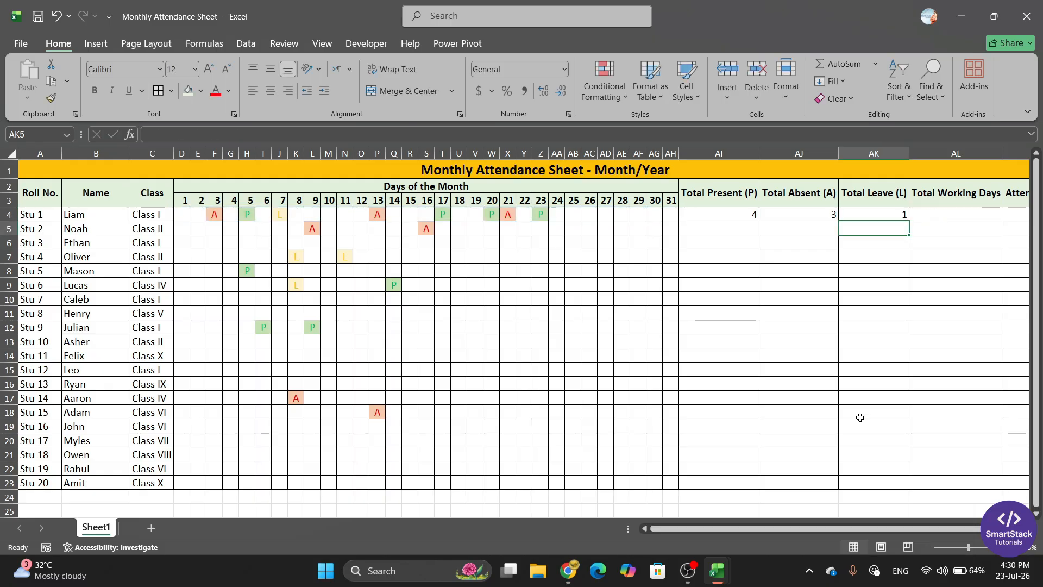
left_click(718, 215)
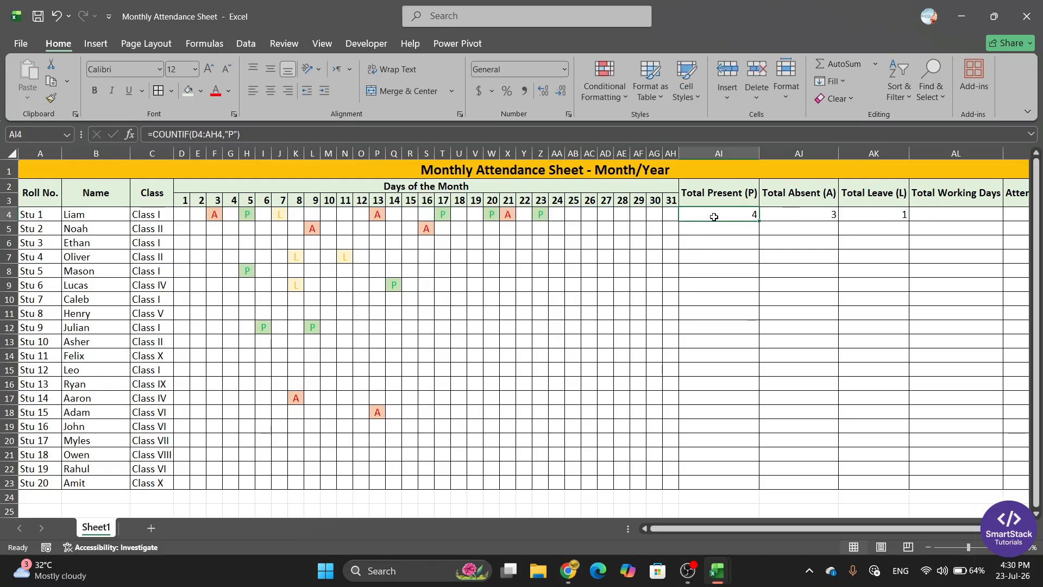
Enter the formula =COUNTA(D4:AH4) in AL4 to count Stu 1's total working days
left_click(817, 215)
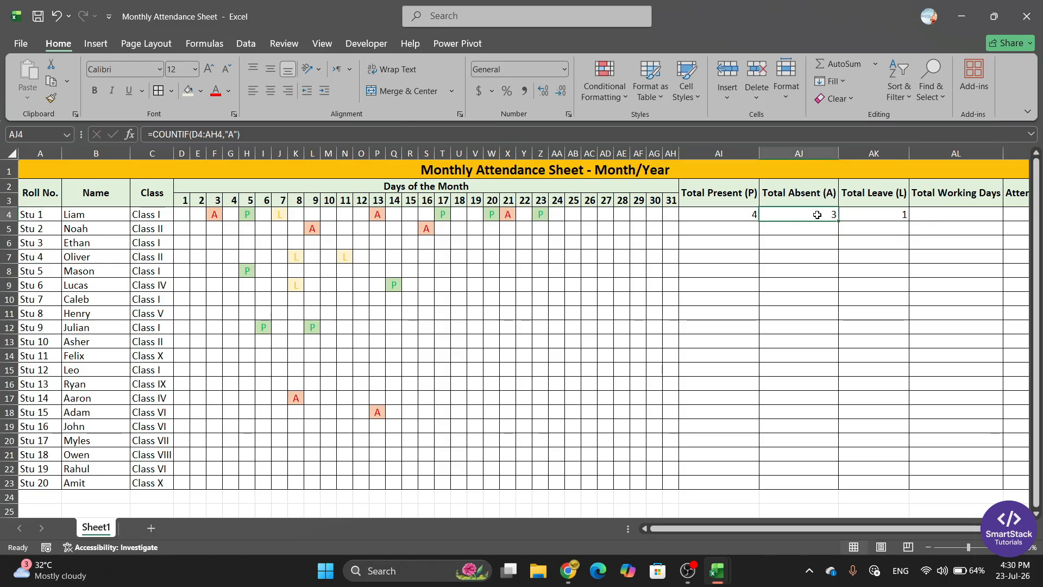
left_click(876, 215)
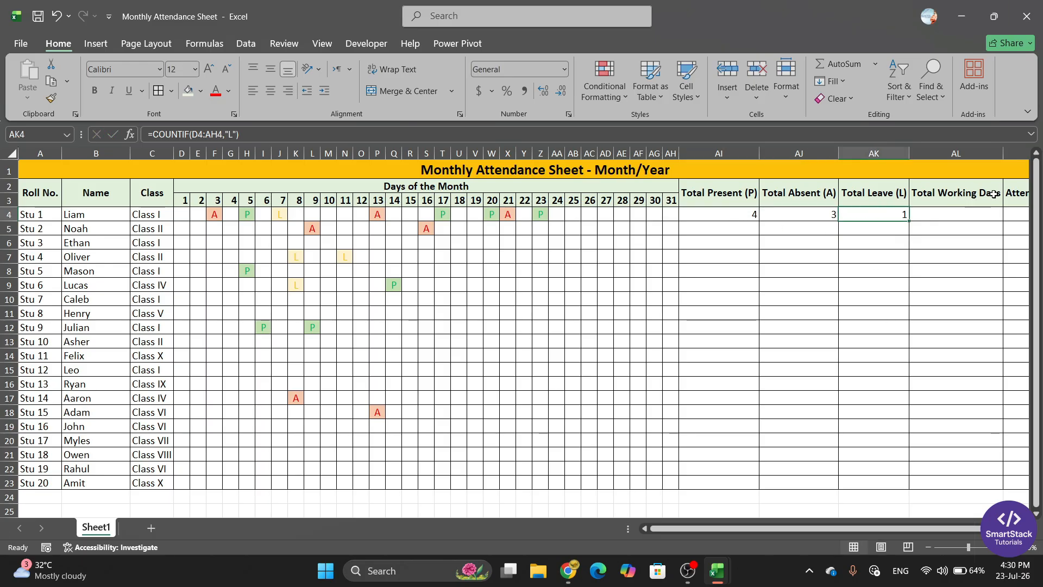
left_click(950, 215)
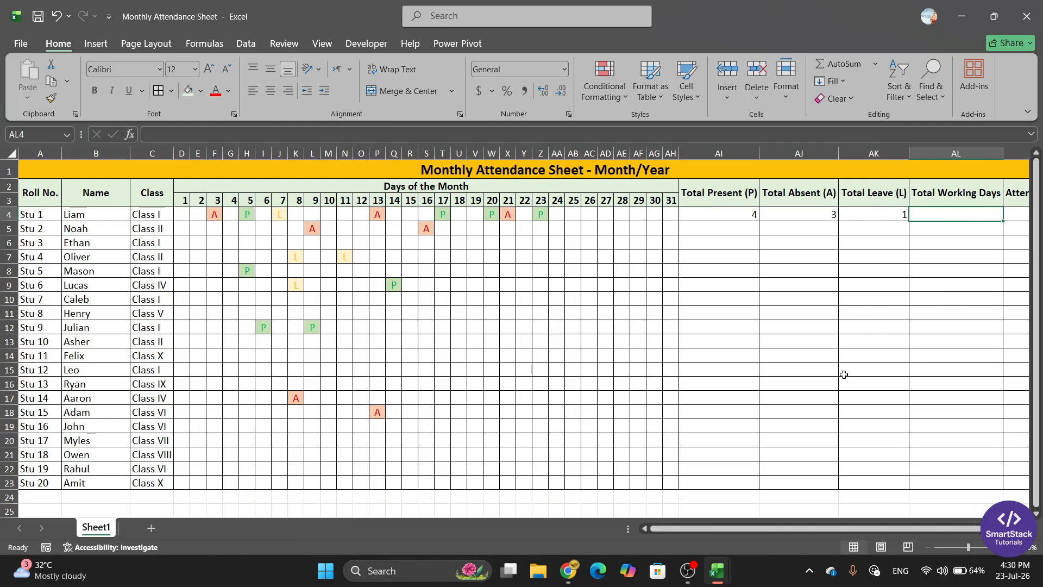
left_click_drag(940, 530, 954, 531)
type("=")
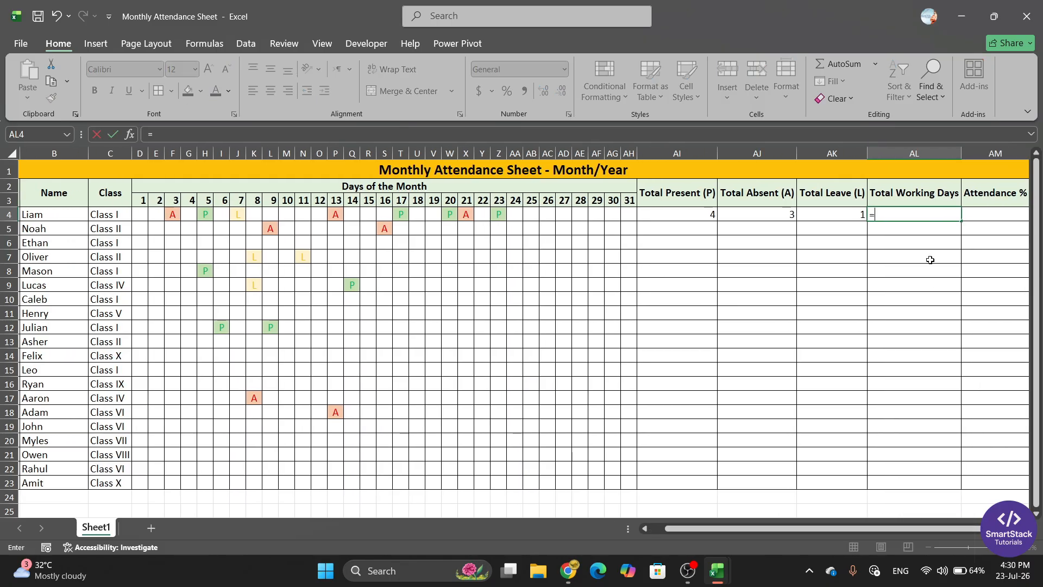
type("counta")
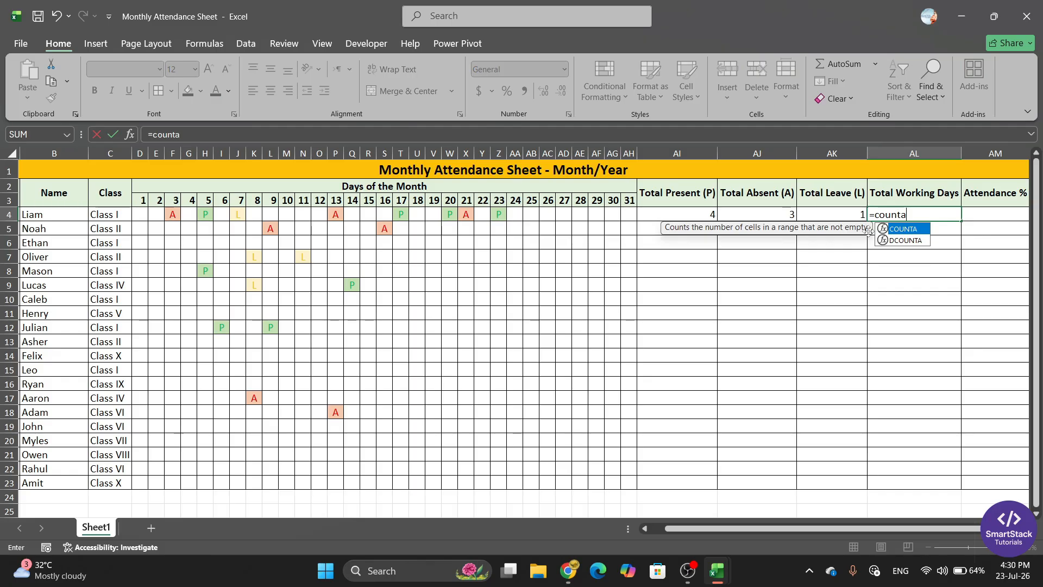
double_click(914, 233)
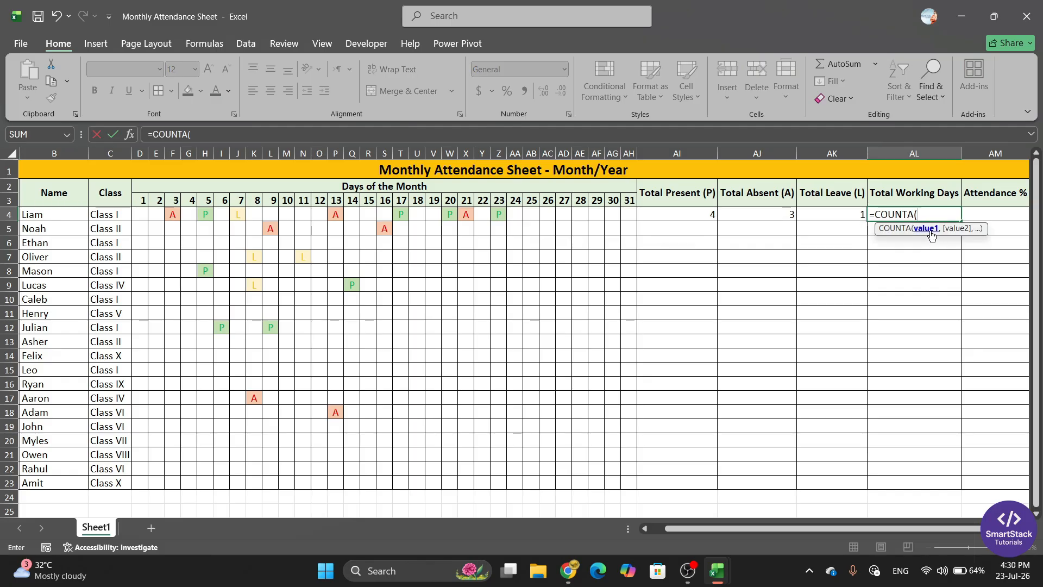
left_click_drag(141, 216, 631, 213)
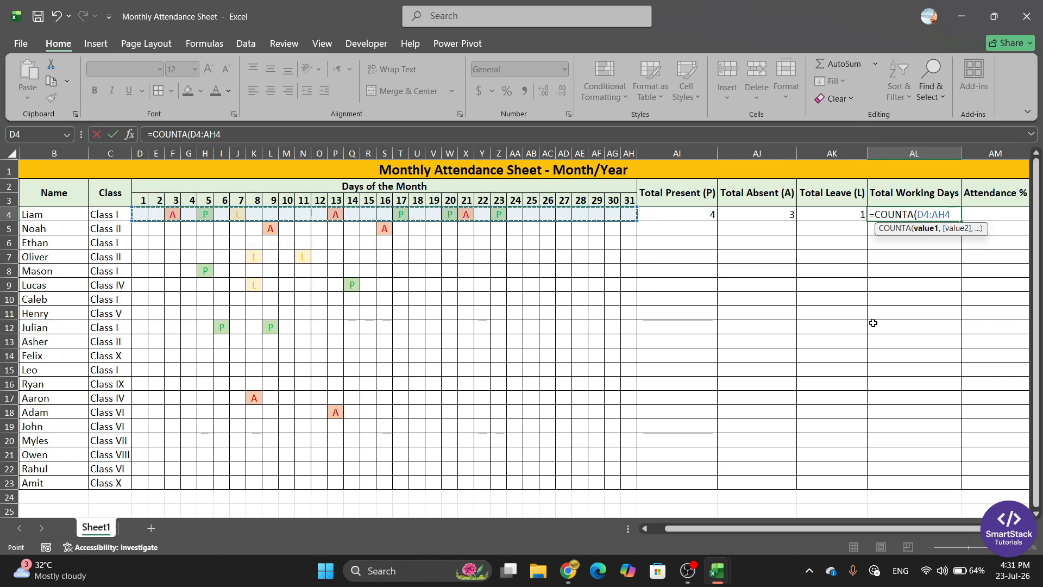
type(")")
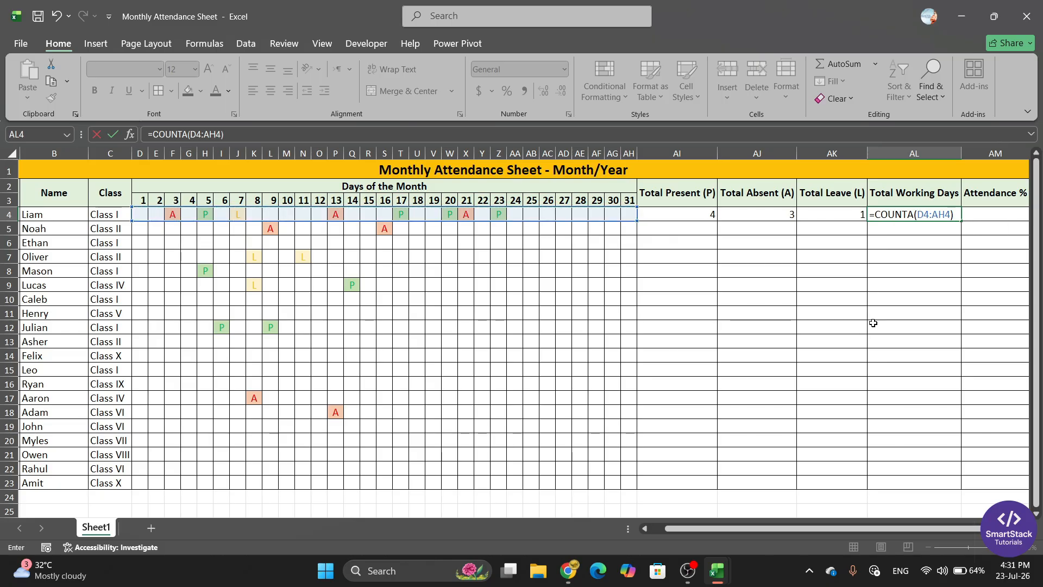
key("Return")
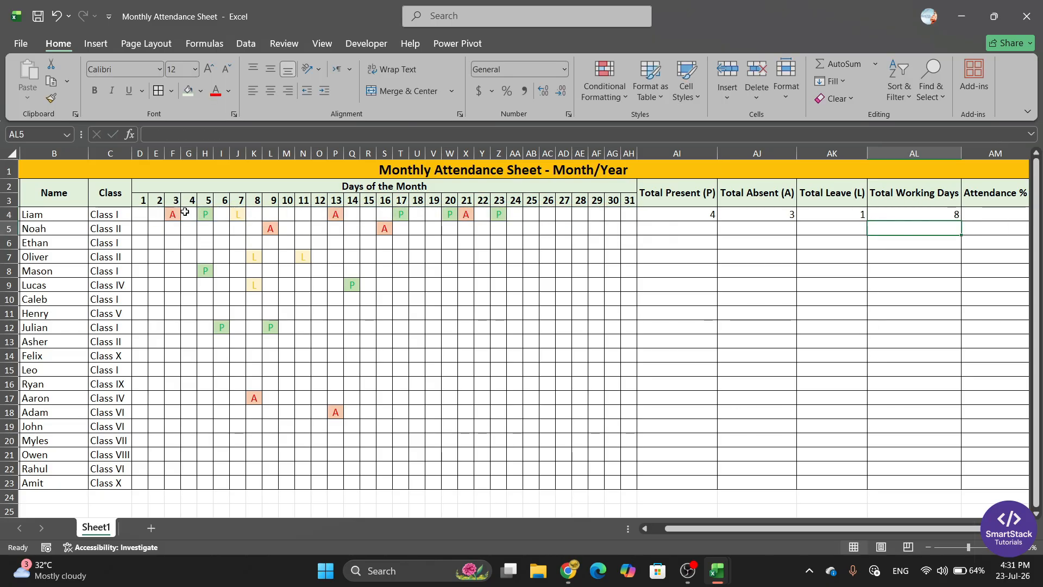
Test the Total Working Days formula by choosing A in L4, P in N4 and L in R4 from the dropdown lists
left_click_drag(140, 214, 634, 217)
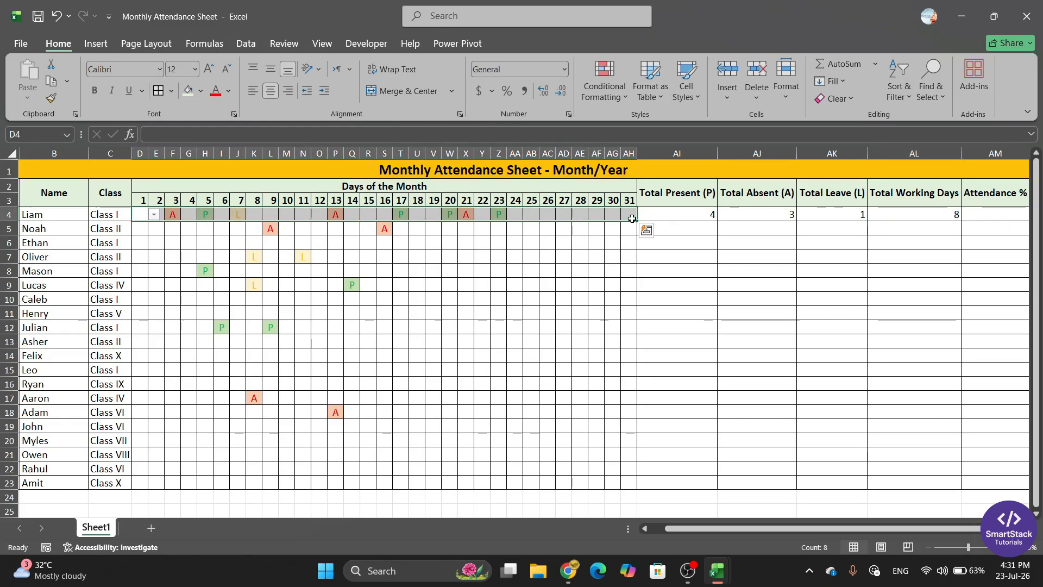
left_click(272, 215)
left_click(284, 216)
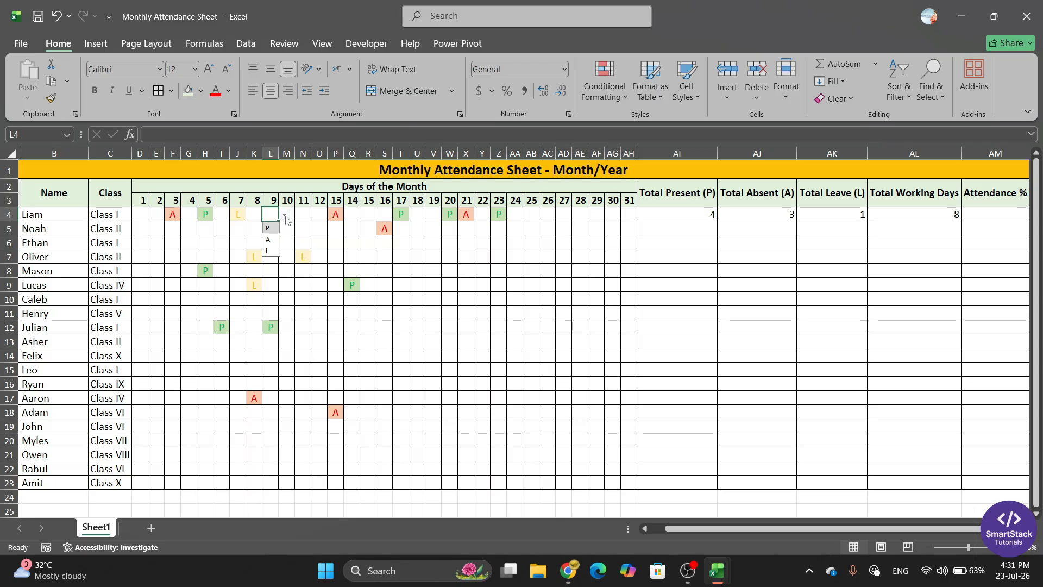
left_click(269, 242)
left_click(304, 218)
left_click(316, 215)
left_click(303, 227)
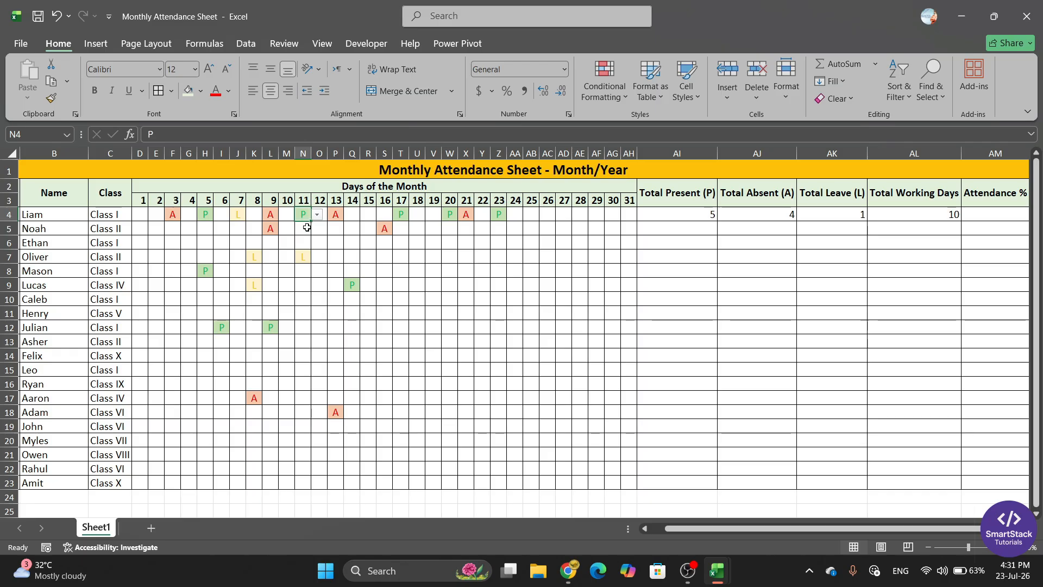
left_click(370, 213)
left_click(382, 215)
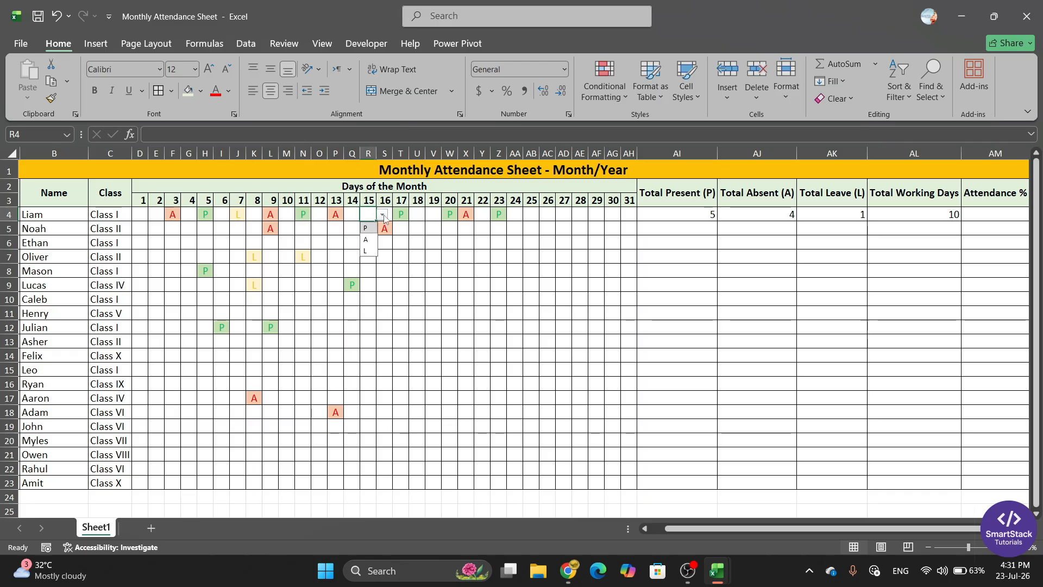
left_click(366, 250)
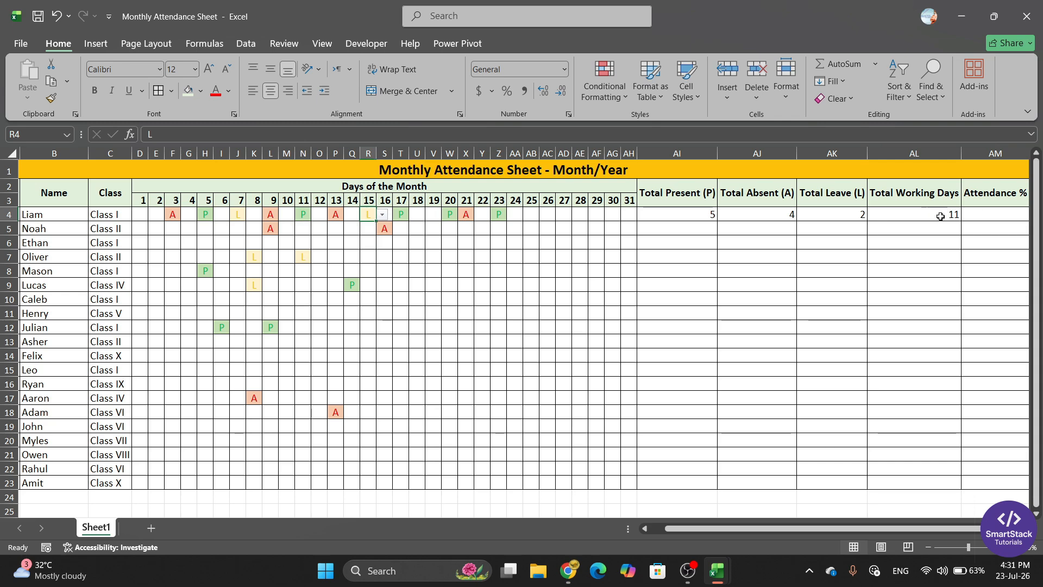
Enter the formula =AI4/AL4 in AM4 to calculate Stu 1's attendance rate from present days and working days
left_click_drag(808, 532, 826, 532)
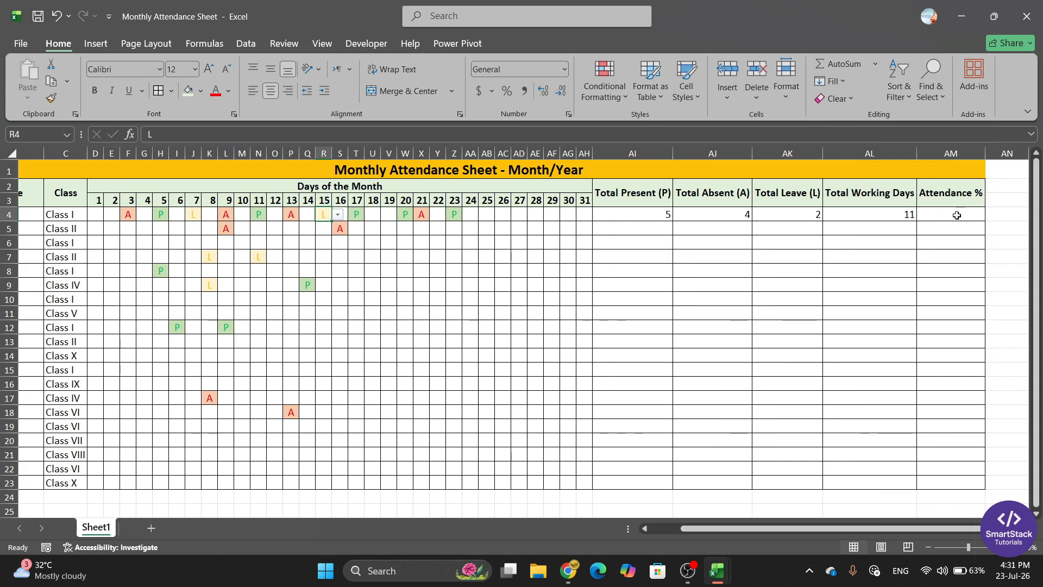
left_click(937, 217)
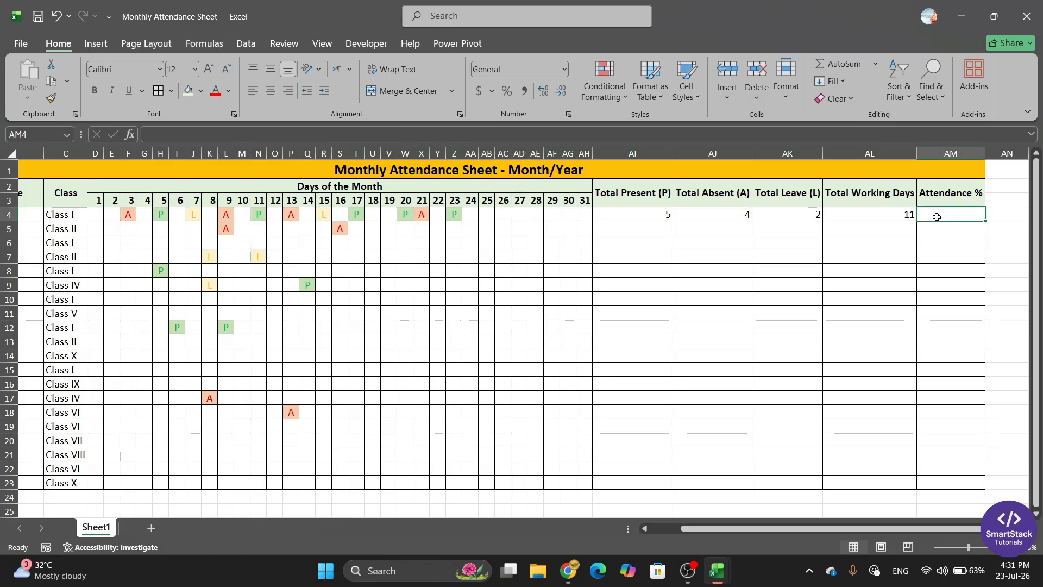
type("=")
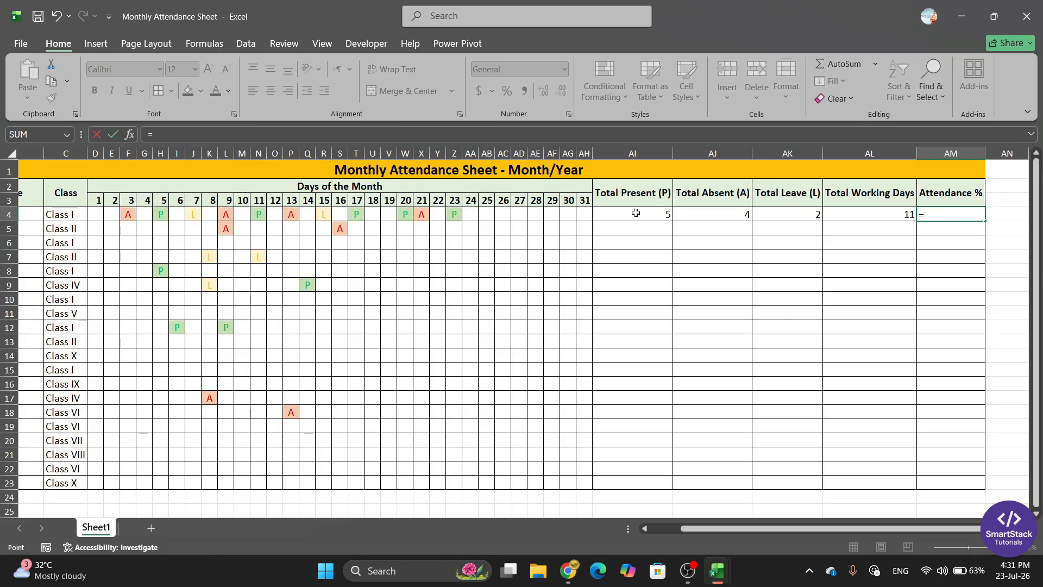
left_click(636, 213)
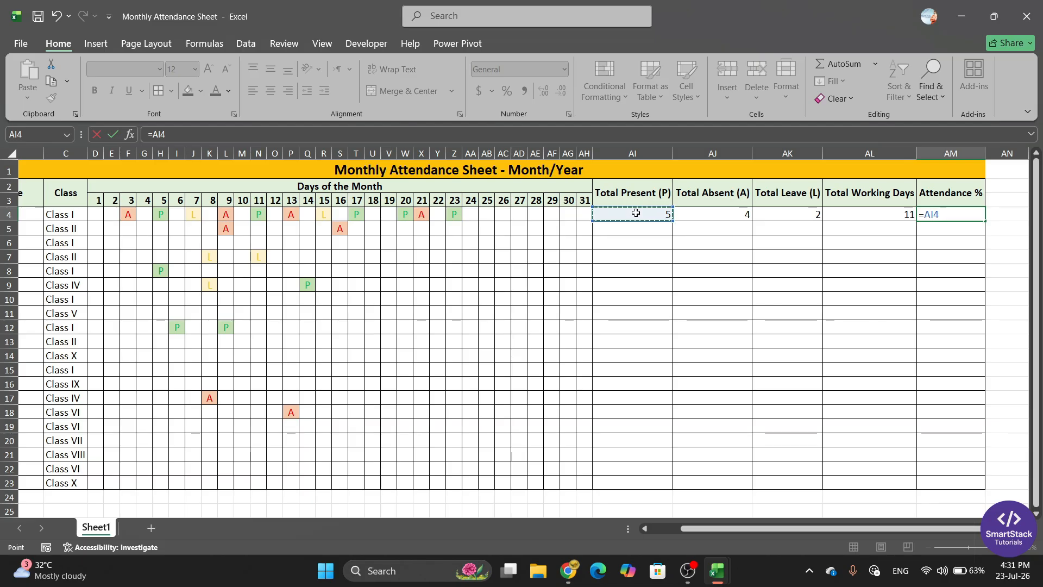
type("?")
key("BackSpace")
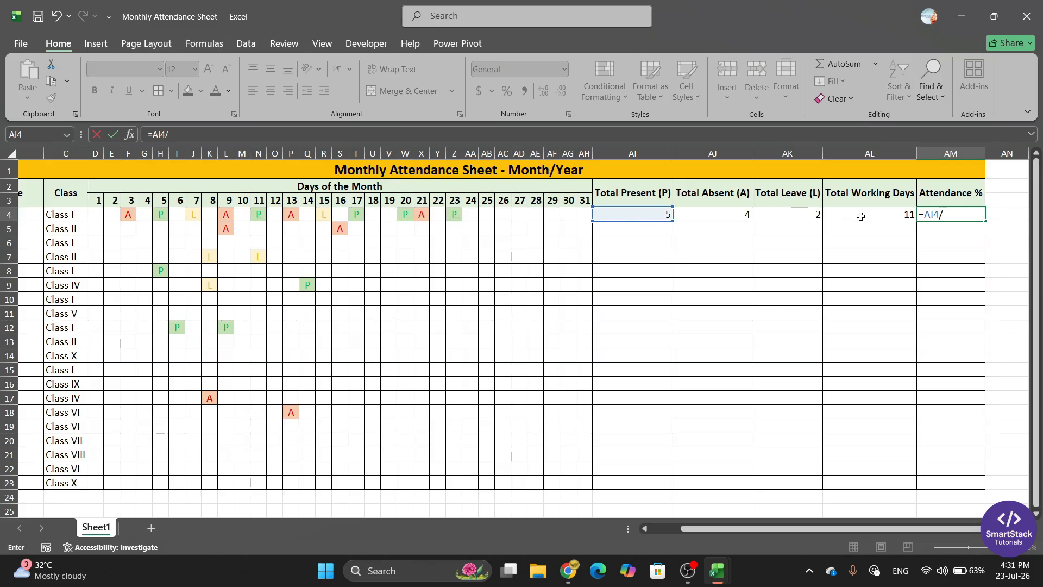
left_click(891, 216)
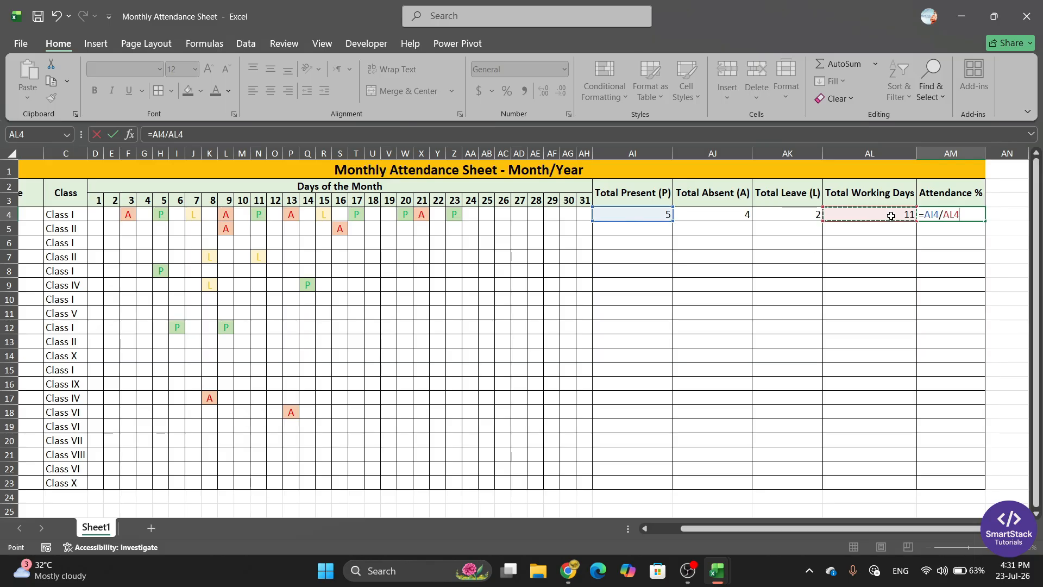
key("Return")
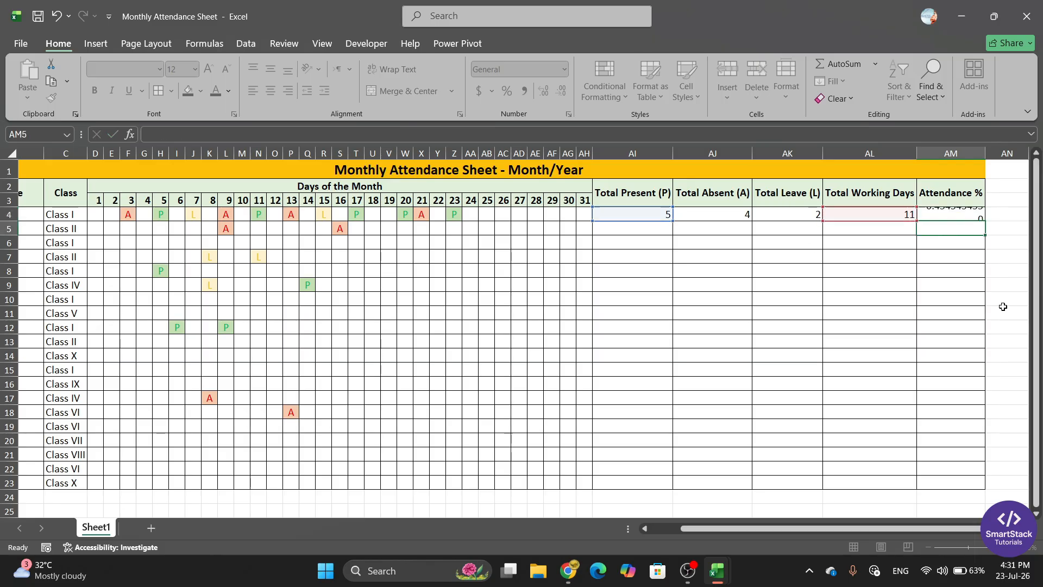
Format the Attendance % value in AM4 as Percentage
left_click(969, 215)
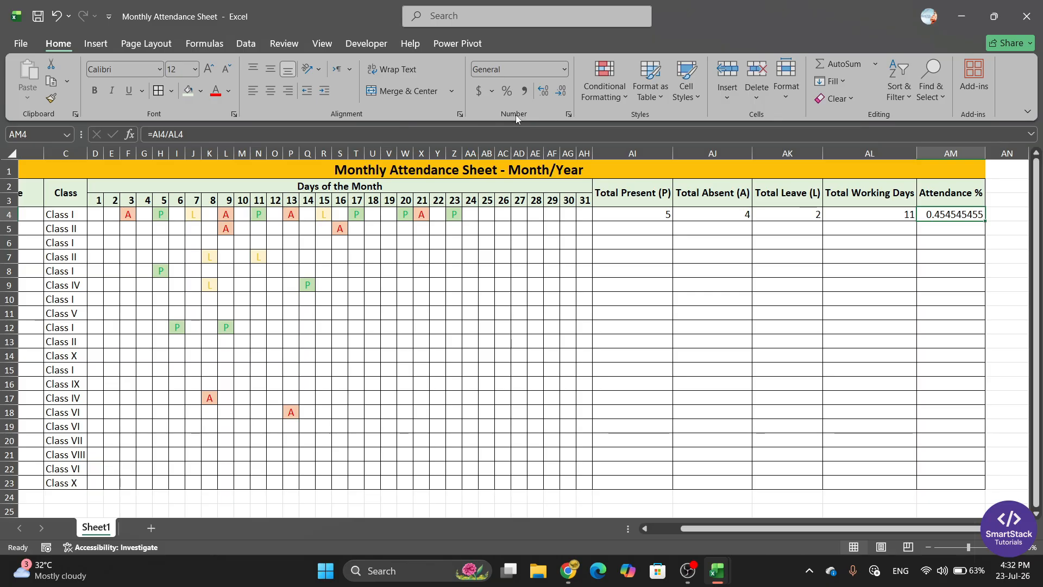
left_click(565, 70)
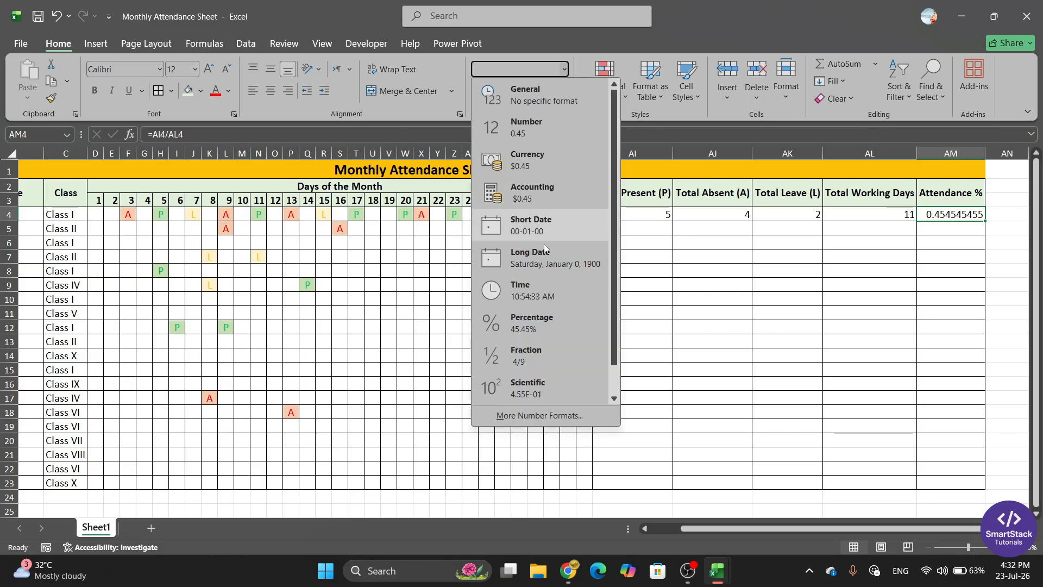
left_click(530, 320)
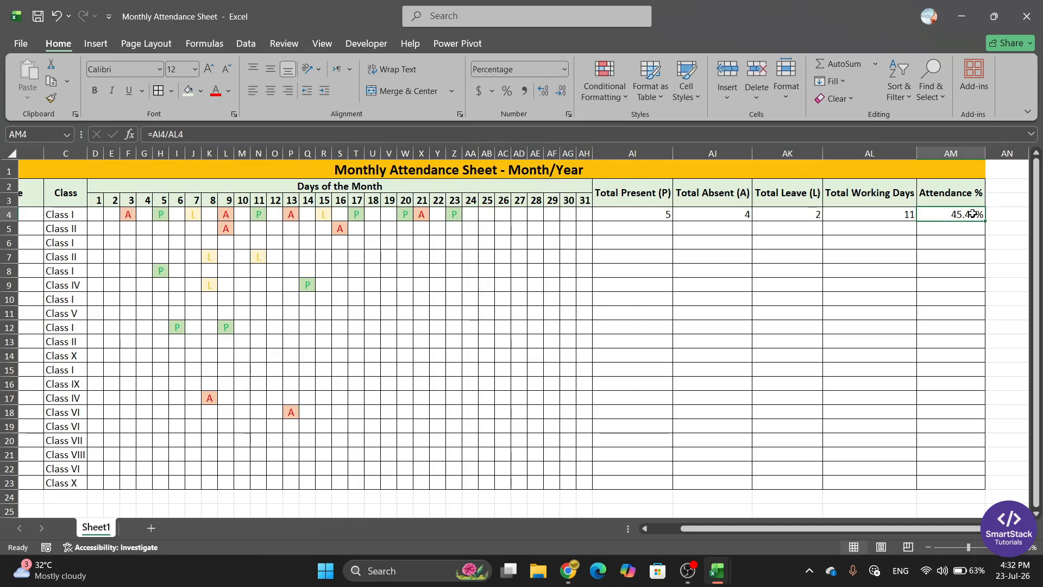
Fill the formulas in AI4:AM4 down to row 23 for all the remaining students
left_click_drag(843, 530, 835, 529)
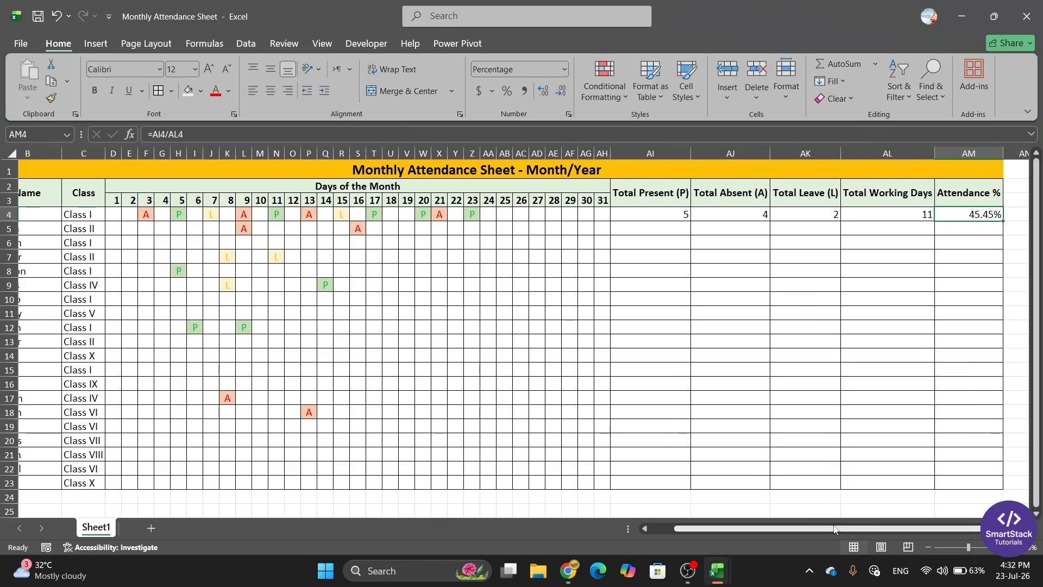
left_click(664, 214)
left_click_drag(664, 215, 986, 214)
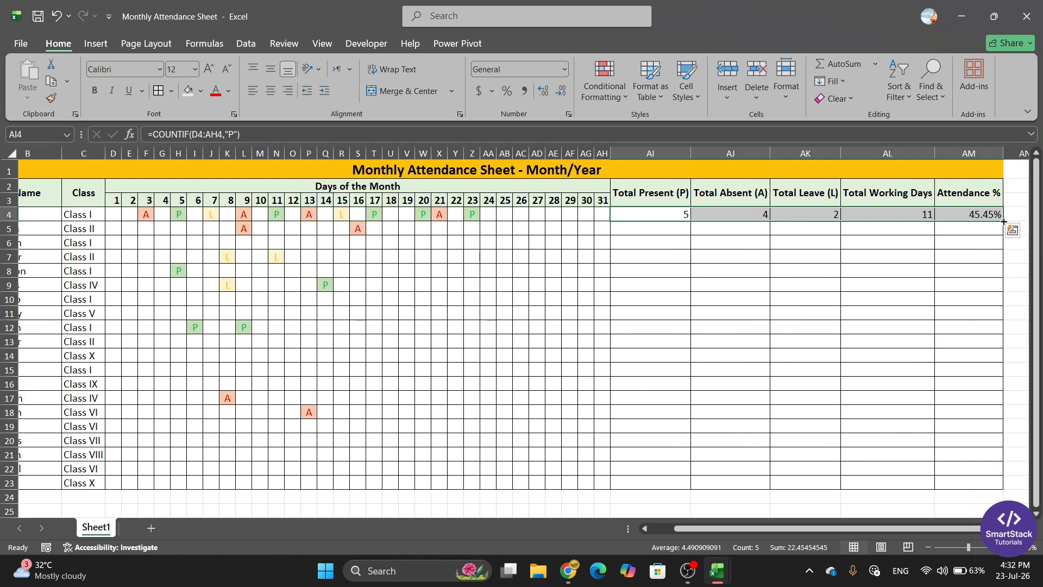
left_click_drag(666, 215, 984, 217)
left_click_drag(1003, 220, 1011, 485)
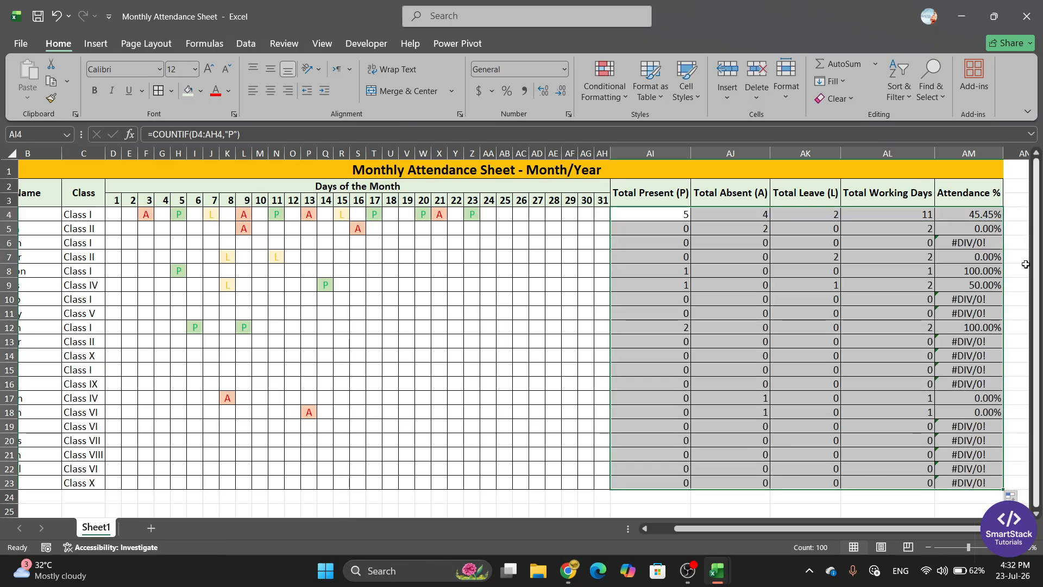
Wrap the AM4 attendance formula in IFERROR as =IFERROR(AI4/AL4,"") so errors return a blank
left_click(988, 245)
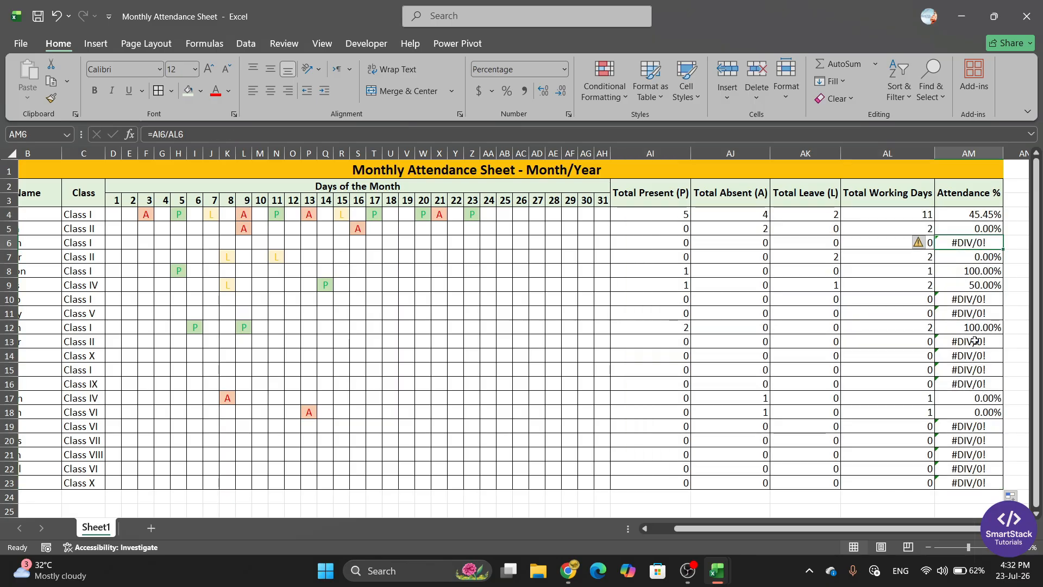
left_click_drag(975, 341, 975, 383)
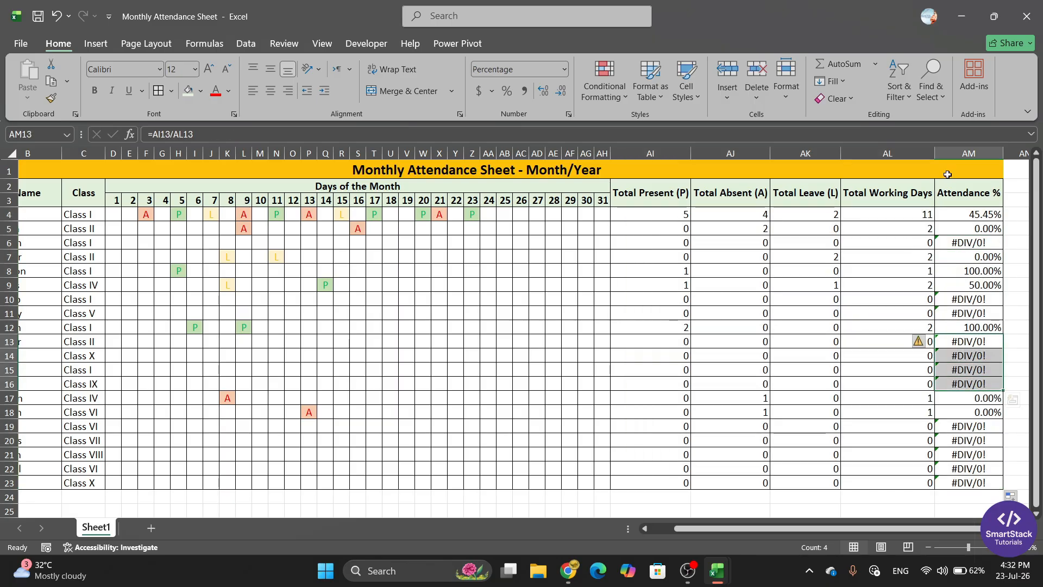
left_click(964, 216)
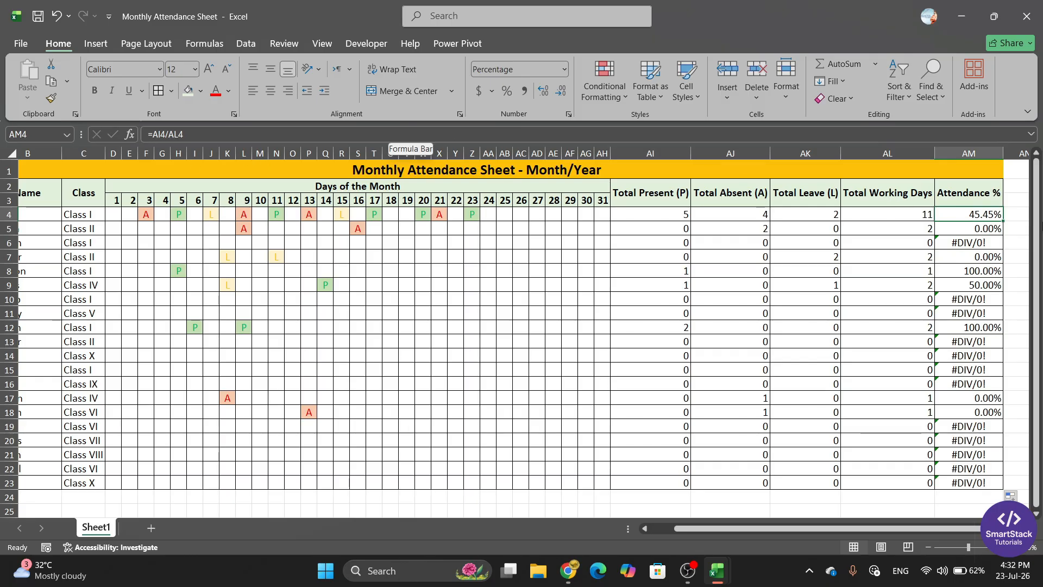
double_click(961, 214)
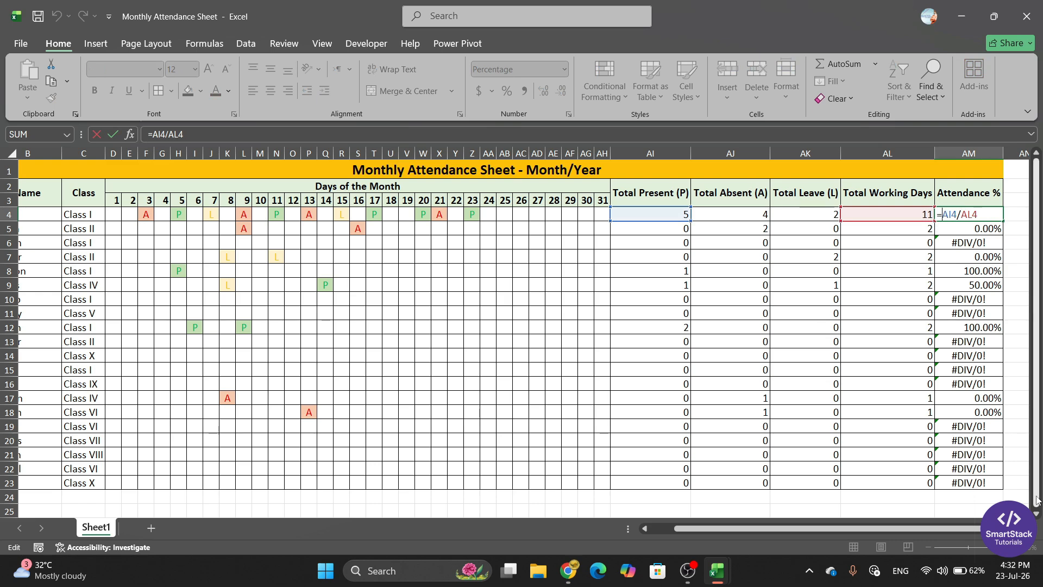
type("if")
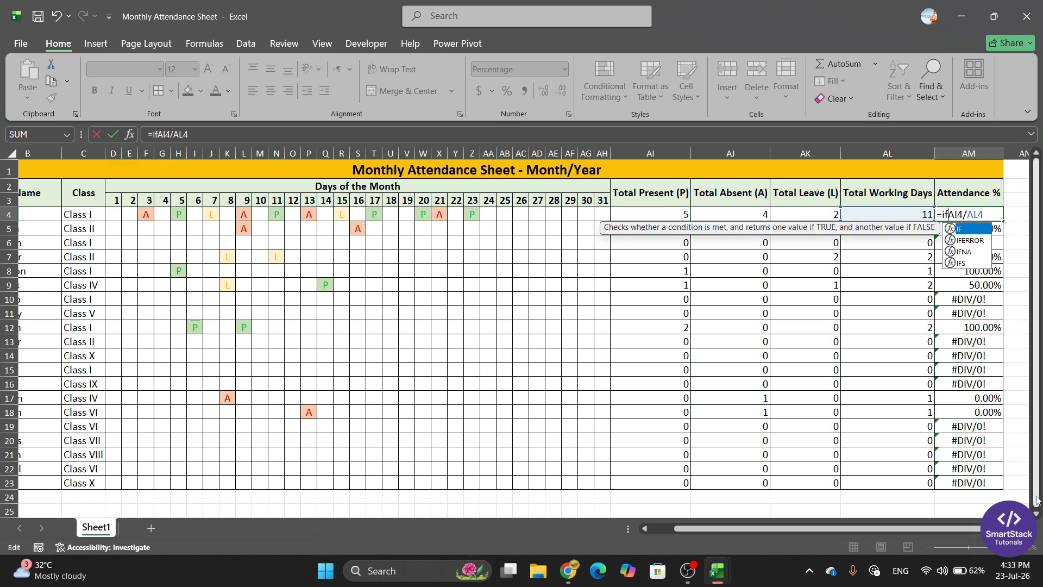
type("err")
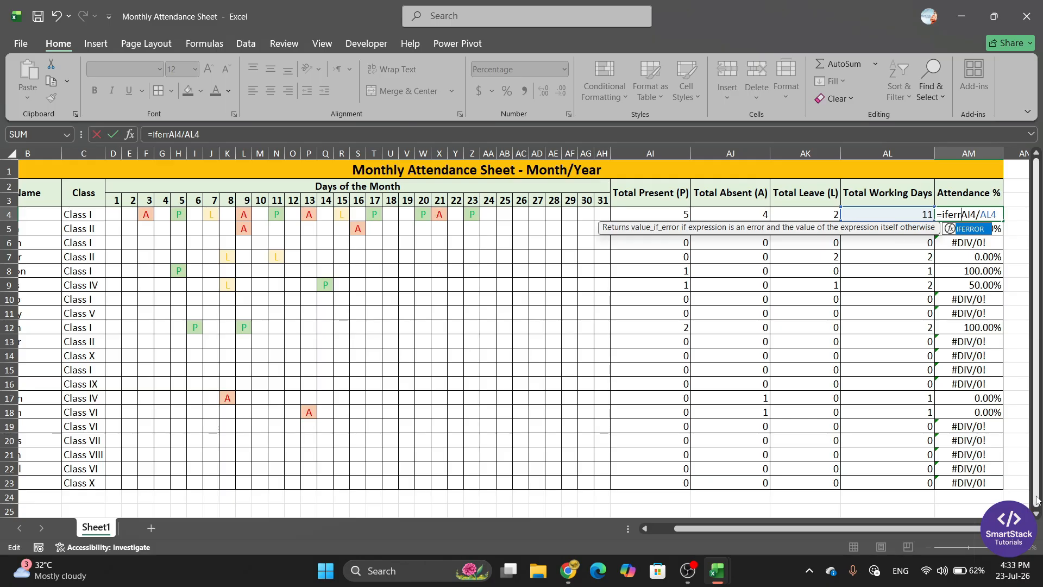
key("Tab")
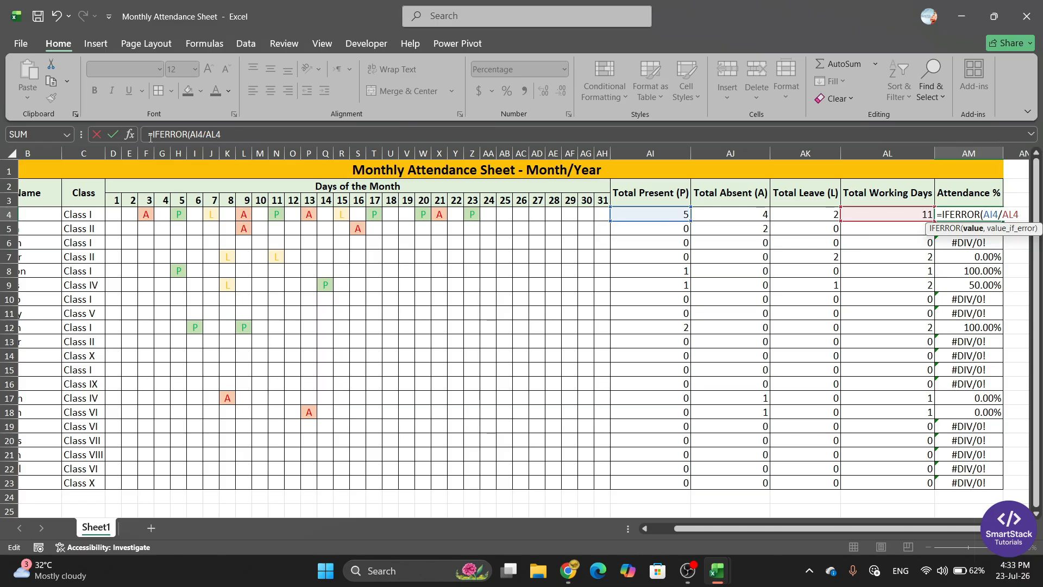
left_click(231, 135)
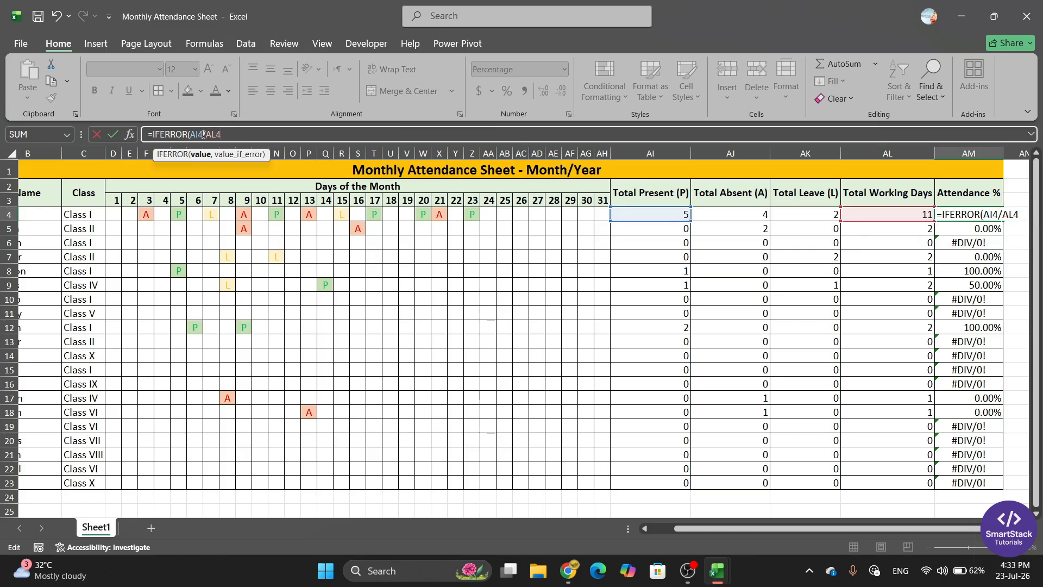
type(",")
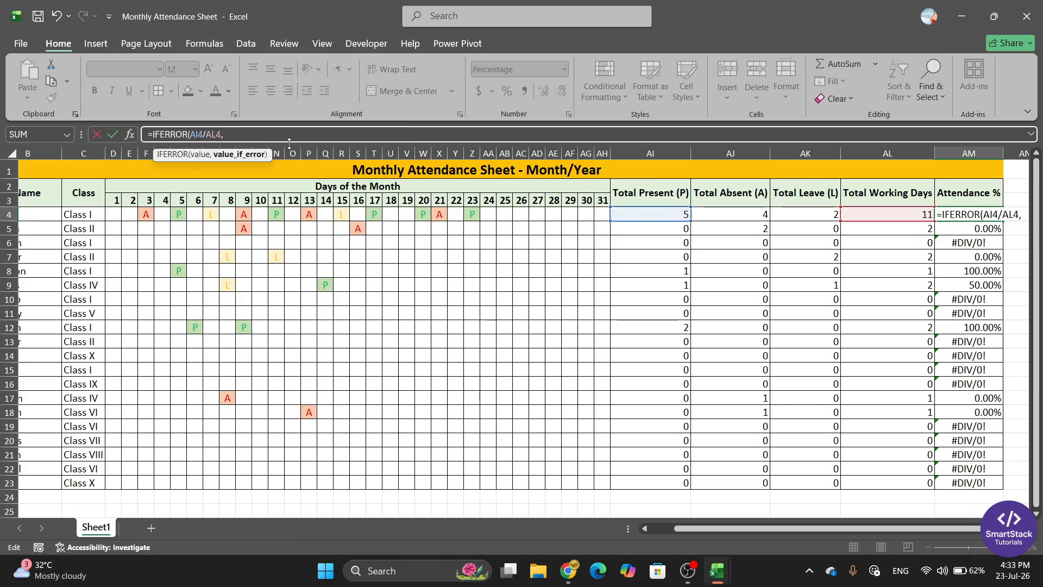
type("\"\")")
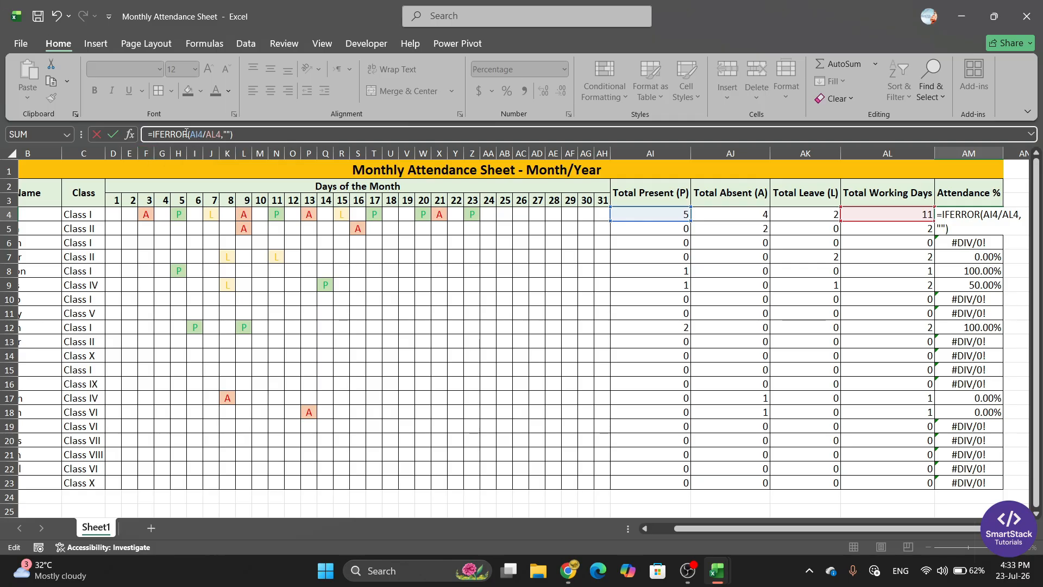
left_click(228, 135)
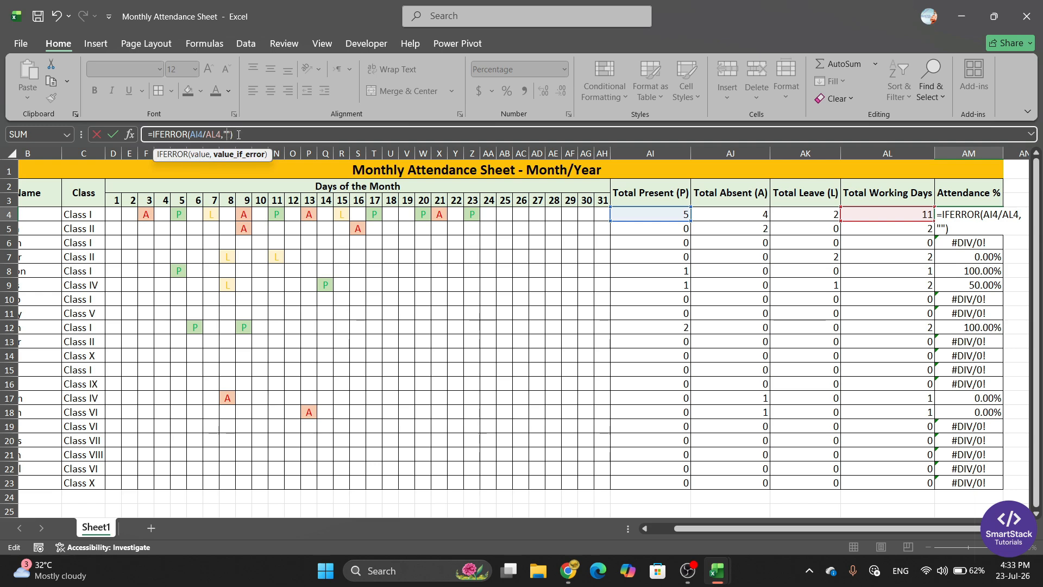
left_click(239, 134)
key("Return")
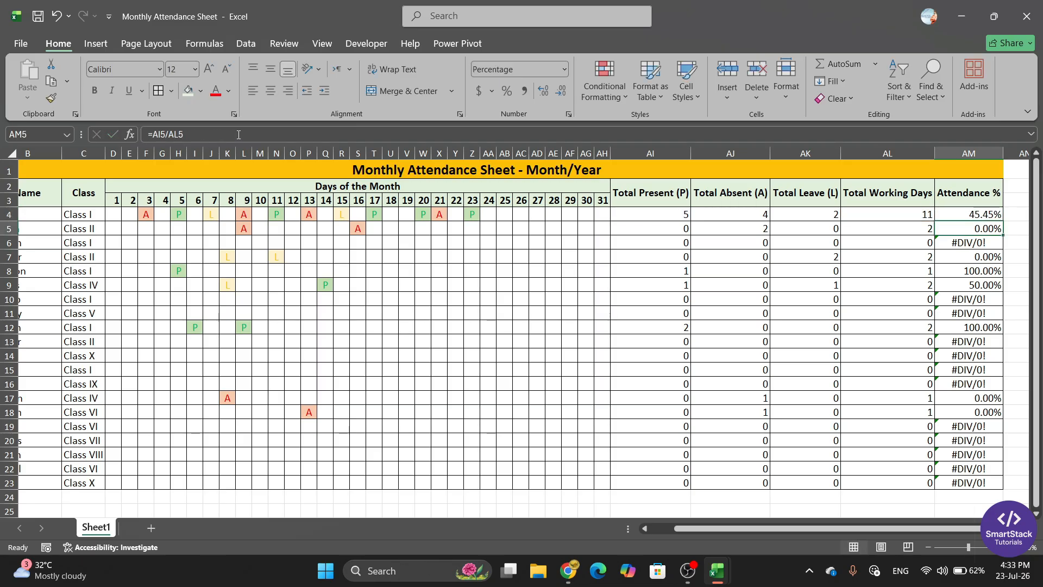
Fill the IFERROR formula from AM4 down through AM23 for all students
left_click(965, 216)
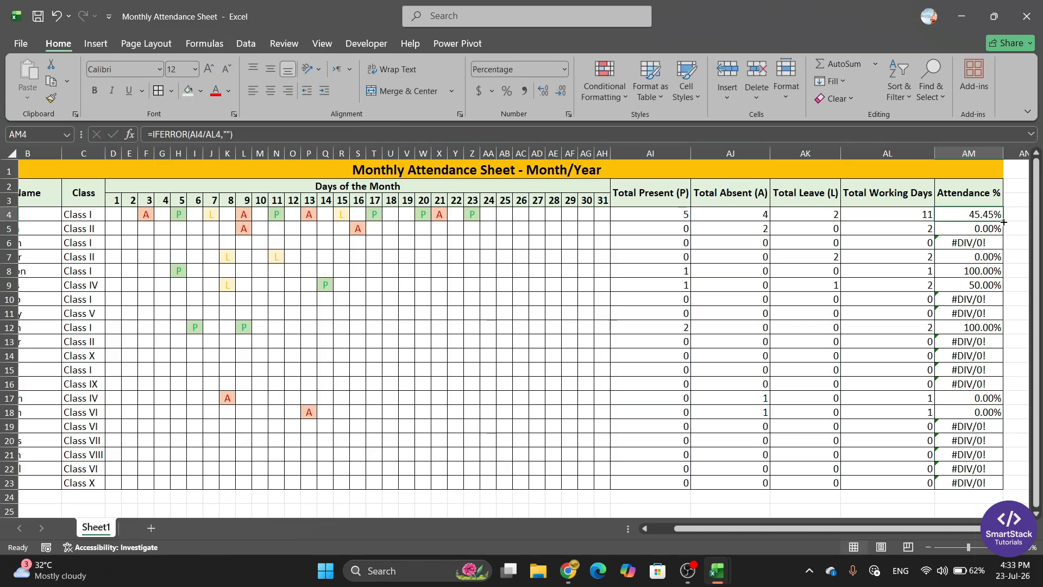
left_click_drag(1003, 220, 1014, 490)
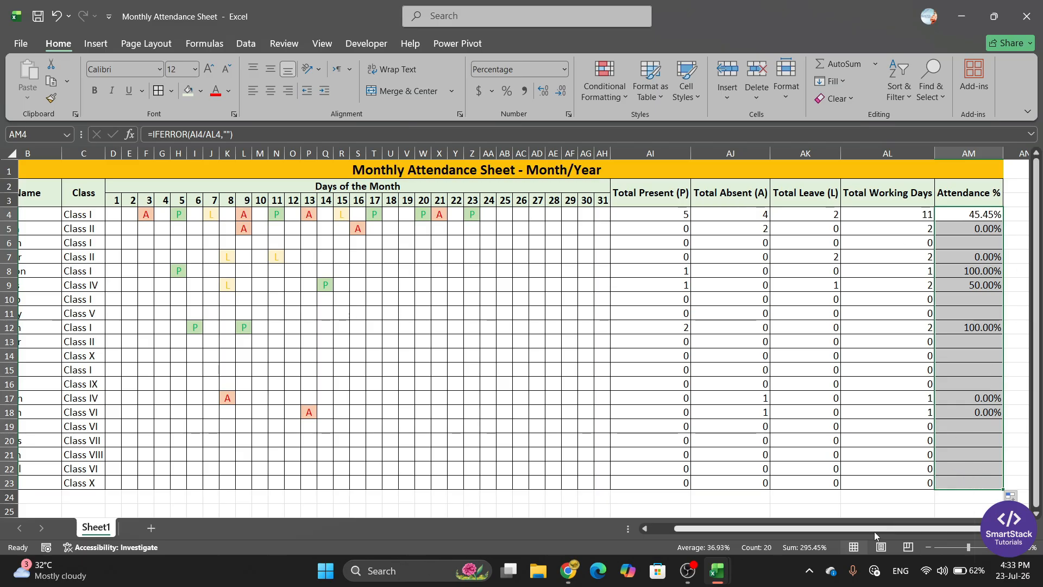
Mark Stu 8's attendance in row 11 as A on day 2, L on day 4 and P on day 3, using the dropdown lists
left_click_drag(863, 531, 822, 530)
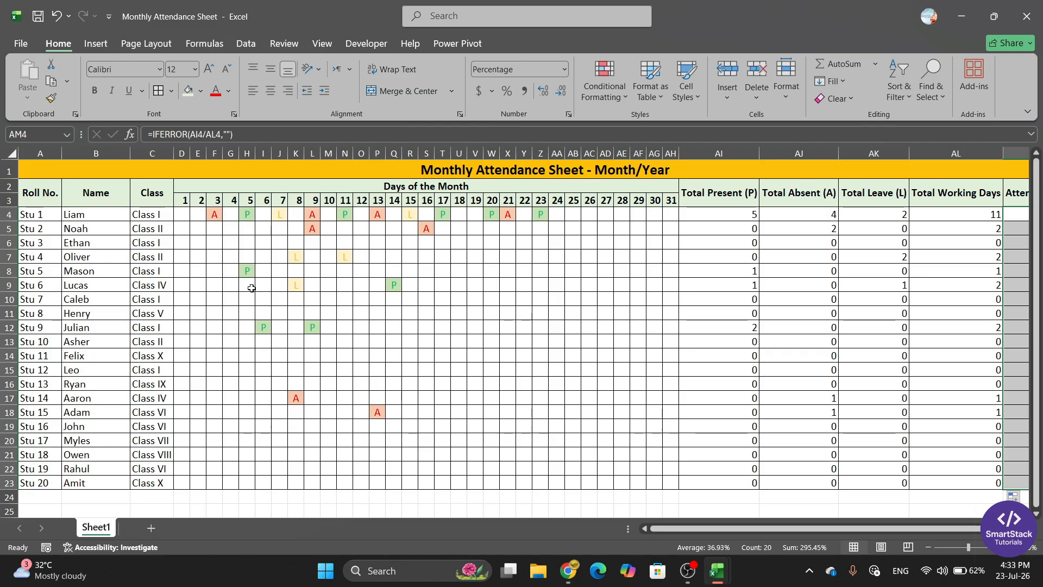
left_click(197, 314)
left_click(212, 314)
left_click(195, 338)
left_click(229, 313)
left_click(244, 314)
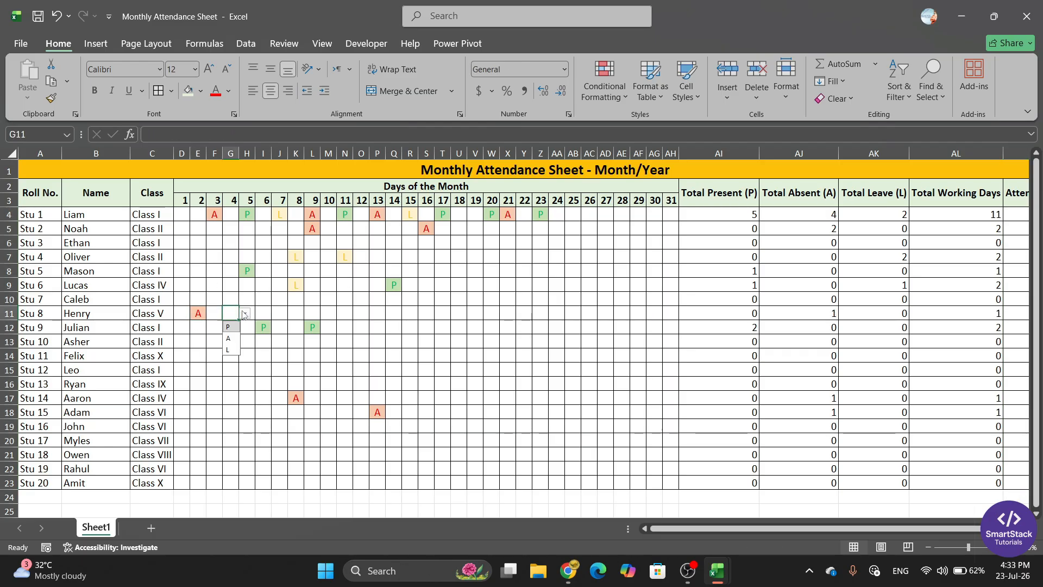
left_click(228, 349)
left_click(214, 313)
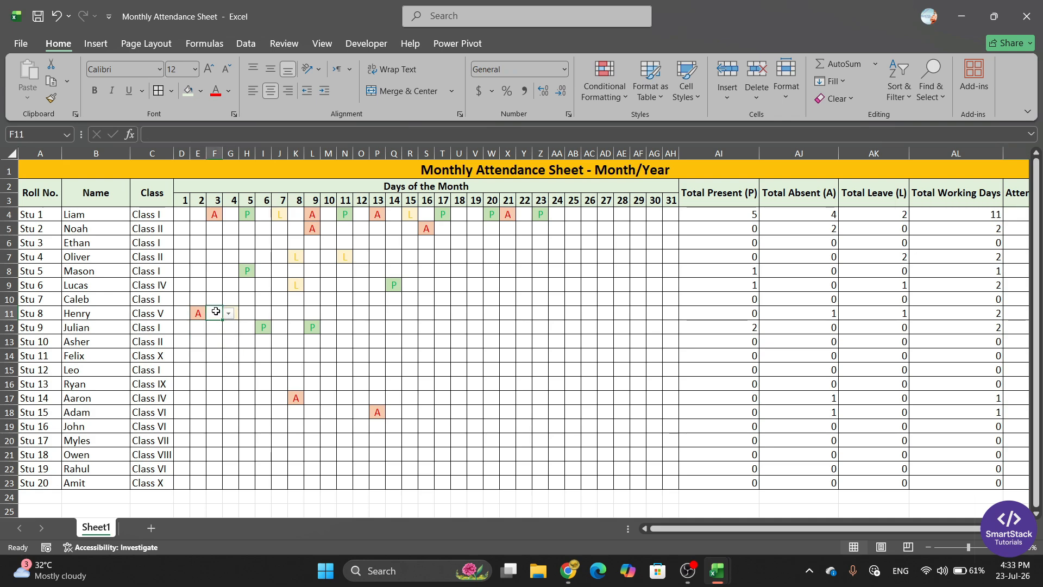
left_click(229, 314)
left_click(214, 327)
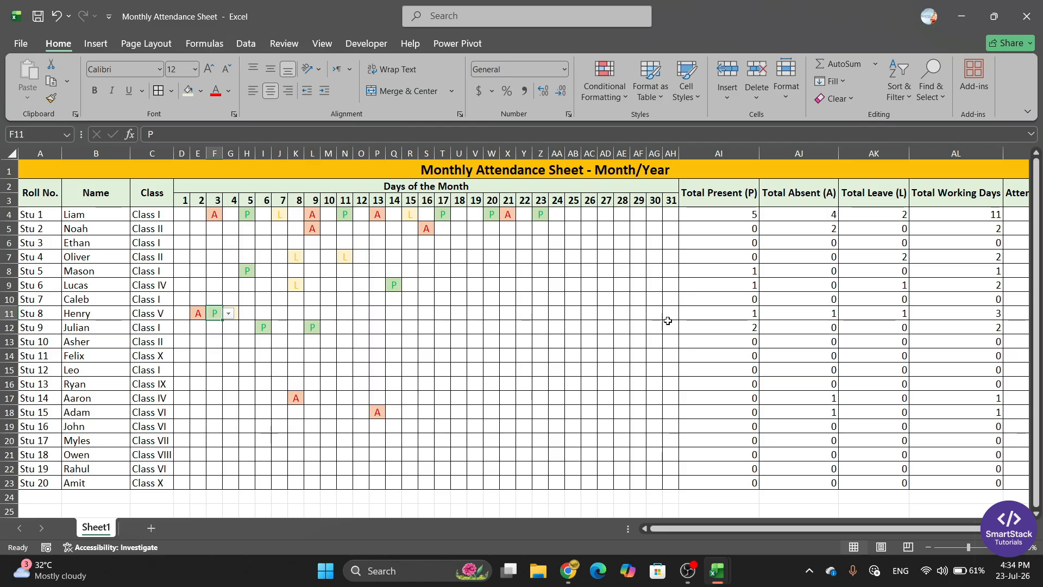
left_click(749, 315)
Choose P for Stu 8 on days 16 and 19 in S11 and V11, and check Total Present in AI11
left_click(426, 313)
left_click(441, 313)
left_click(427, 326)
left_click(477, 314)
left_click(488, 315)
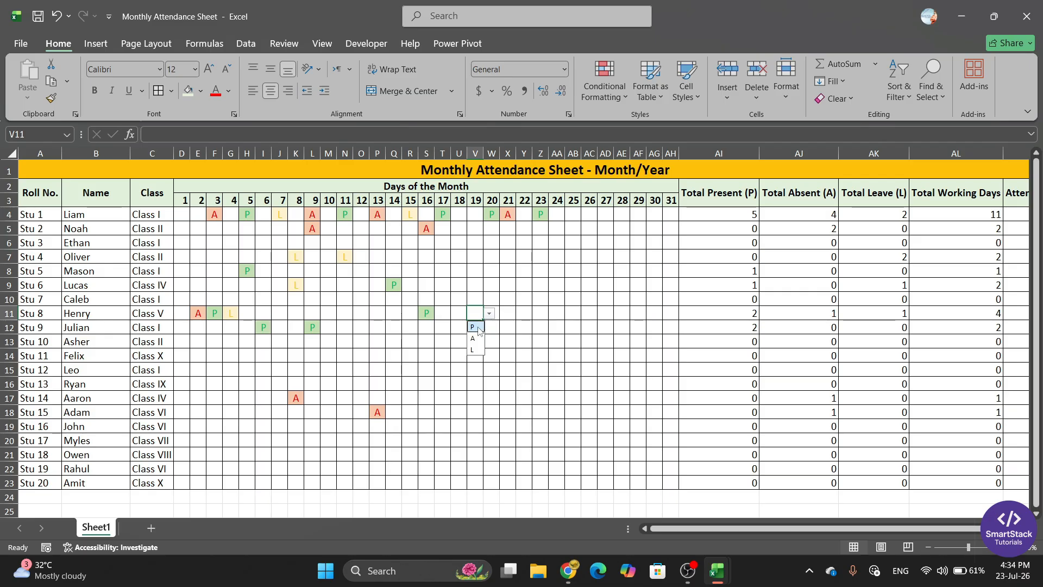
left_click(476, 327)
left_click(741, 315)
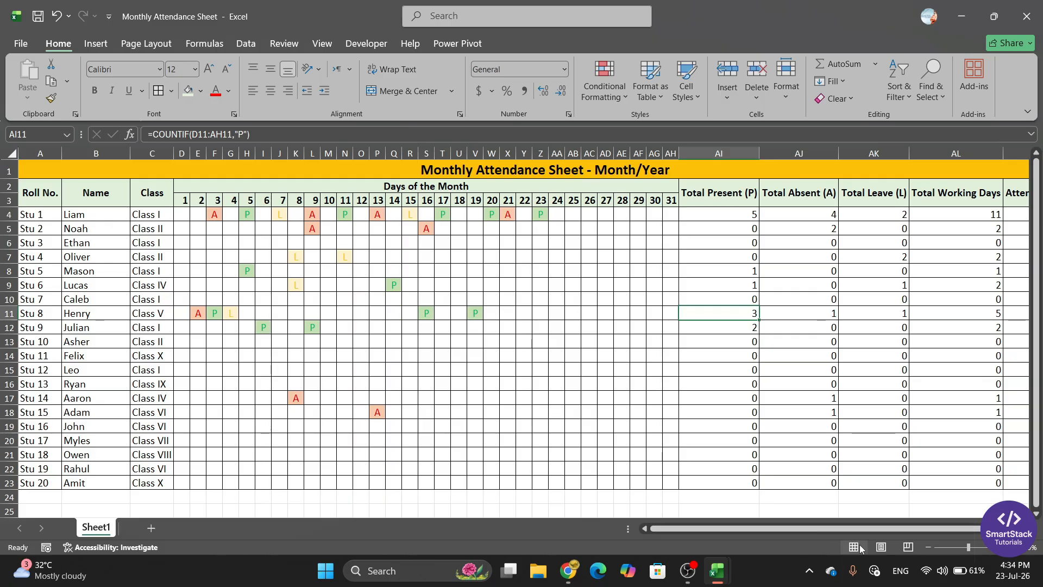
Examine Stu 8's Attendance % and review the whole attendance sheet from the roll numbers to the totals and percentages
left_click_drag(865, 531, 926, 530)
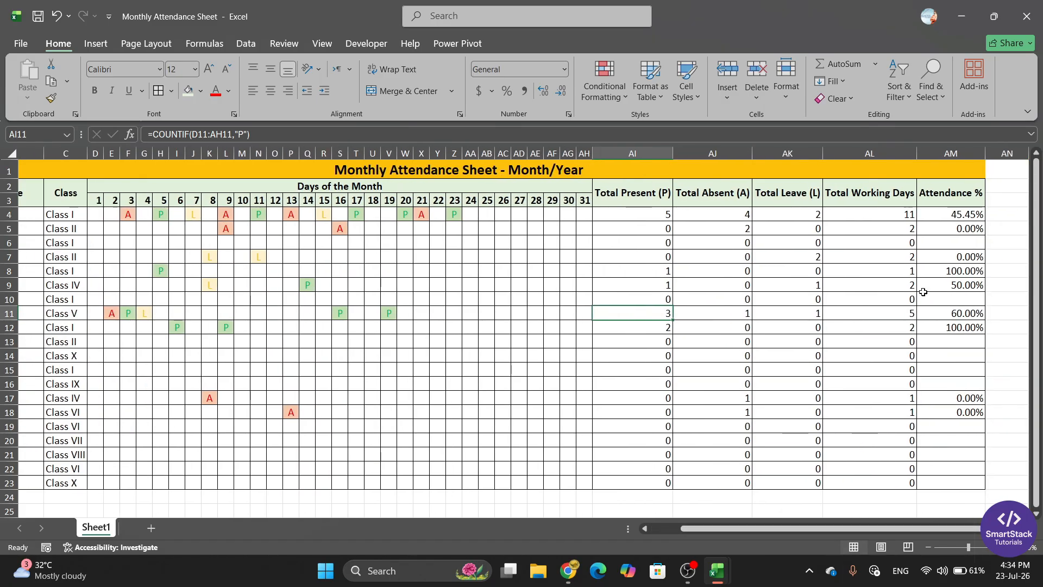
left_click_drag(805, 531, 748, 532)
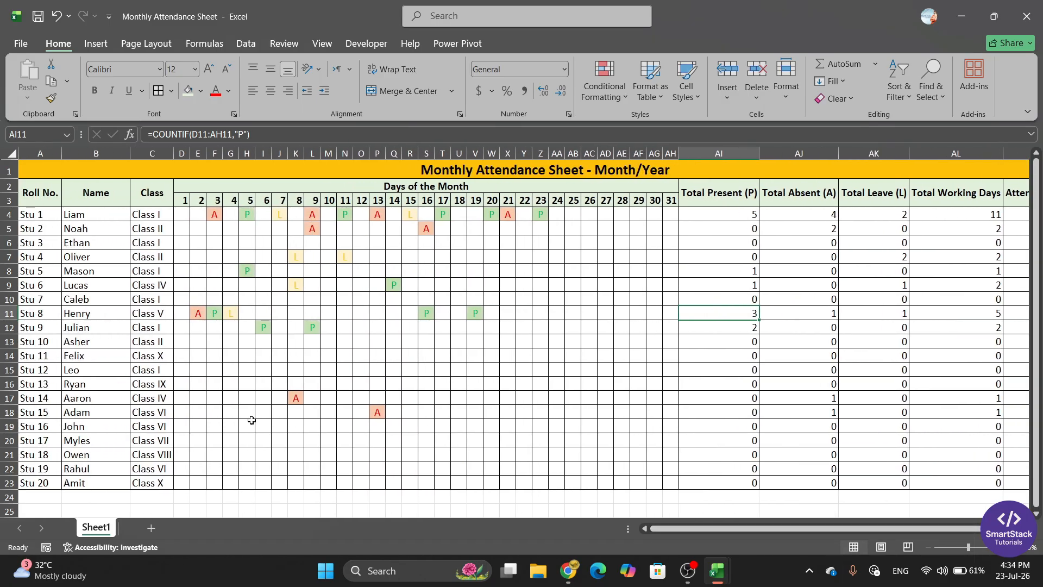
scroll(158, 416, "down", 3)
scroll(164, 422, "up", 3)
left_click(927, 547)
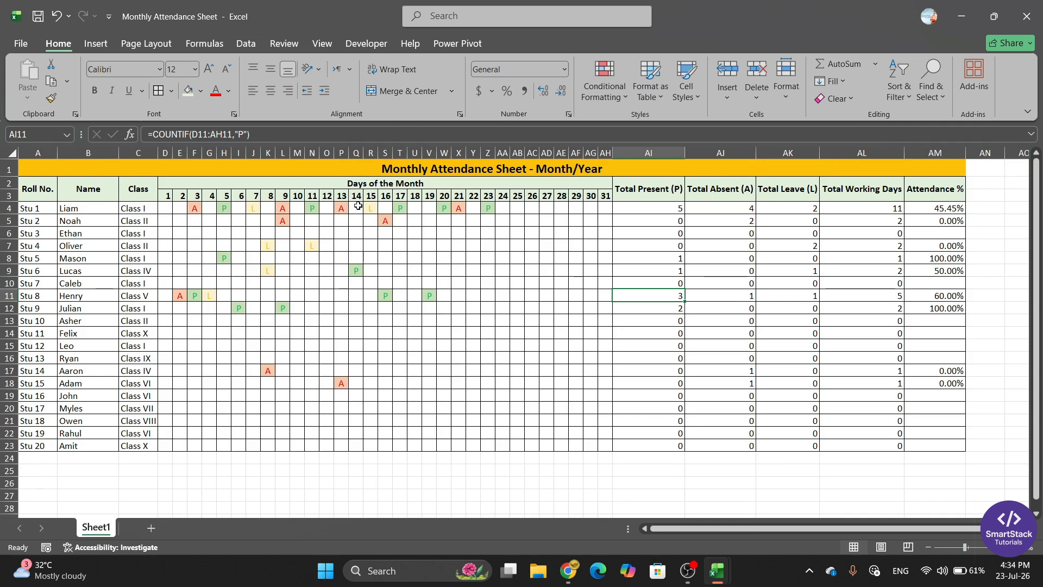
left_click(311, 259)
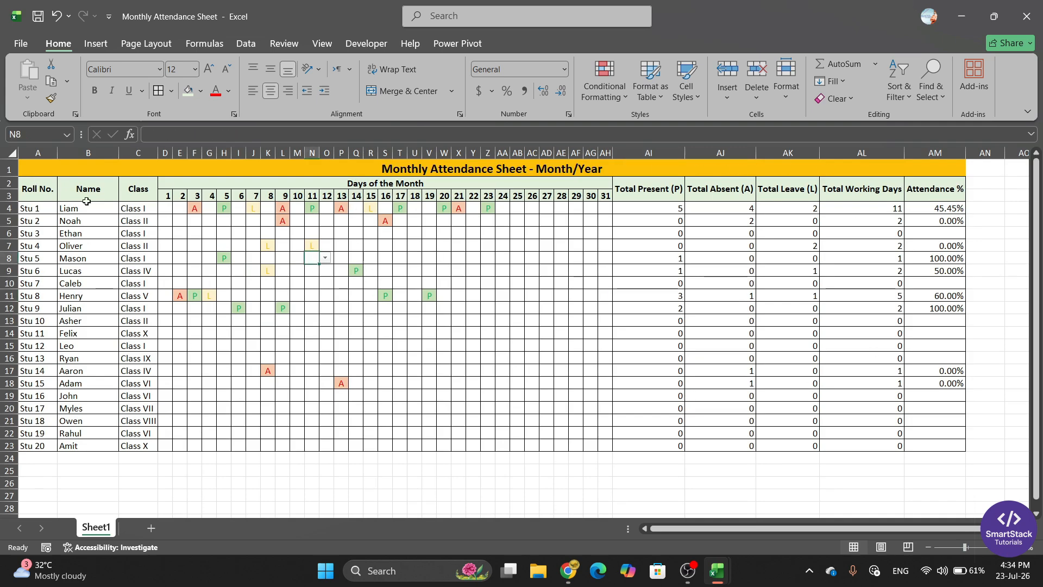
left_click_drag(696, 531, 661, 532)
left_click(1010, 548)
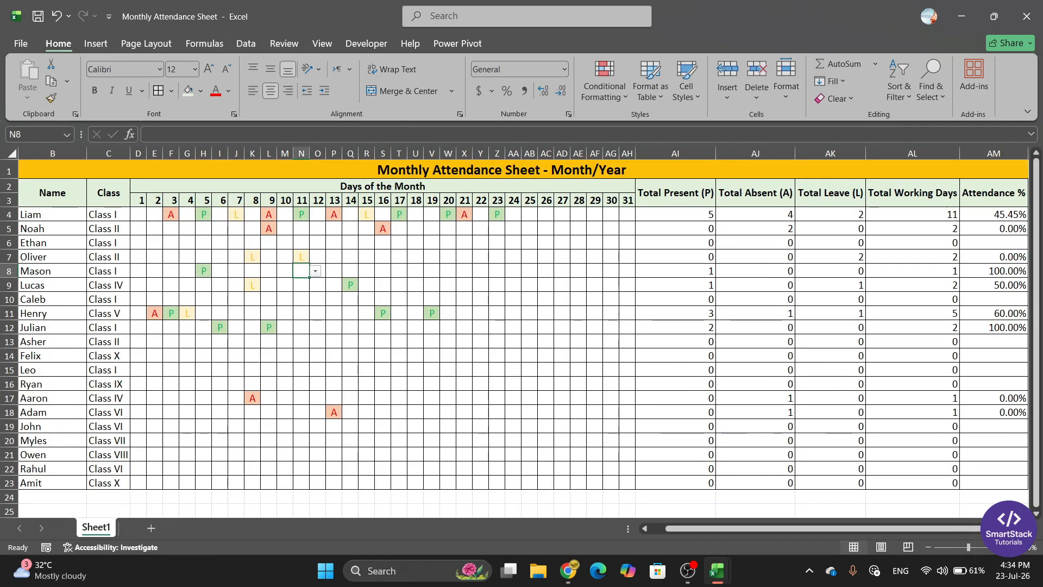
mouse_move(725, 530)
left_mouse_down()
mouse_move(734, 530)
mouse_move(705, 528)
left_mouse_up()
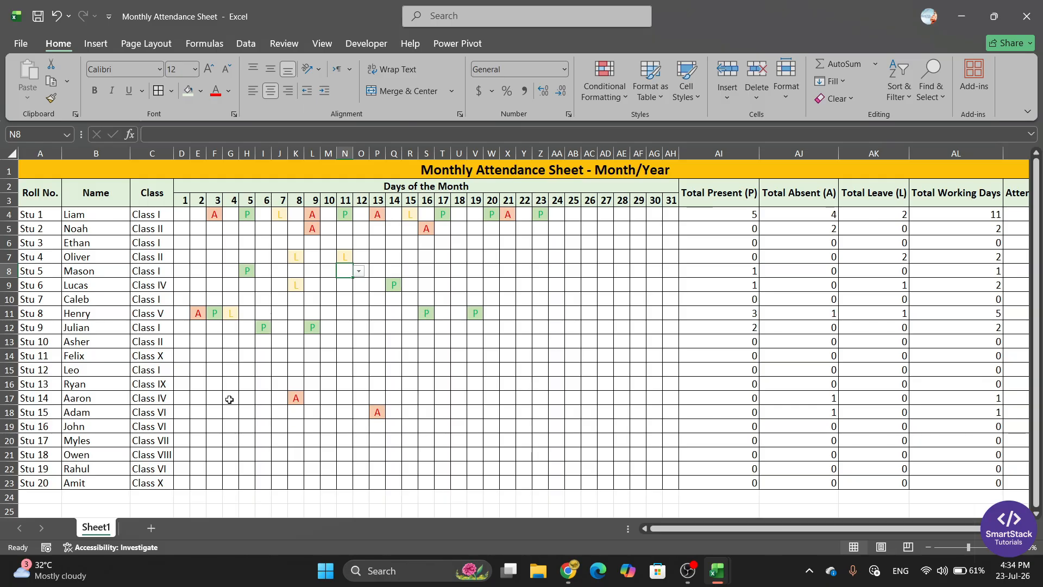
left_click_drag(762, 529, 827, 531)
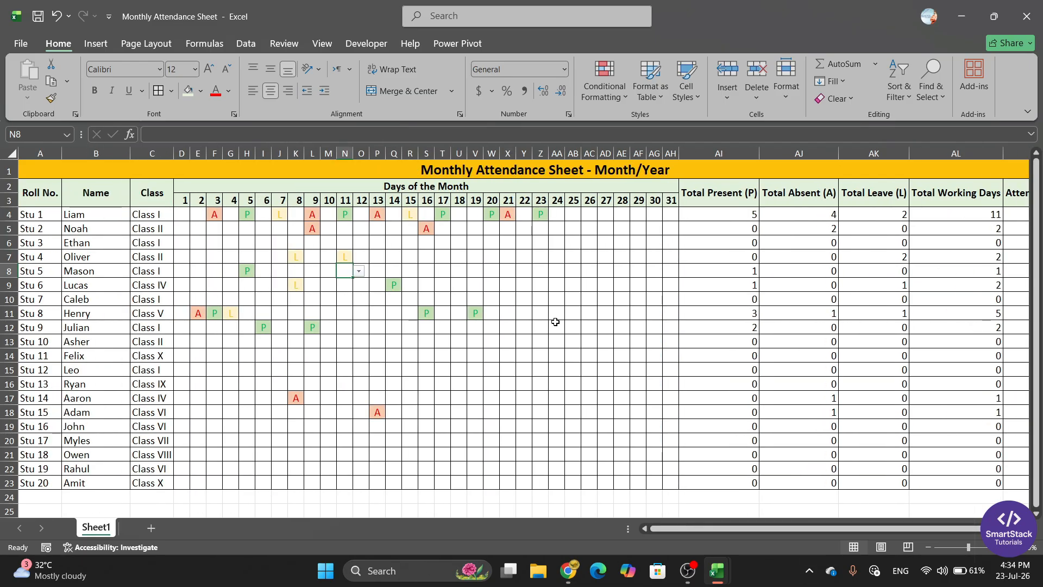